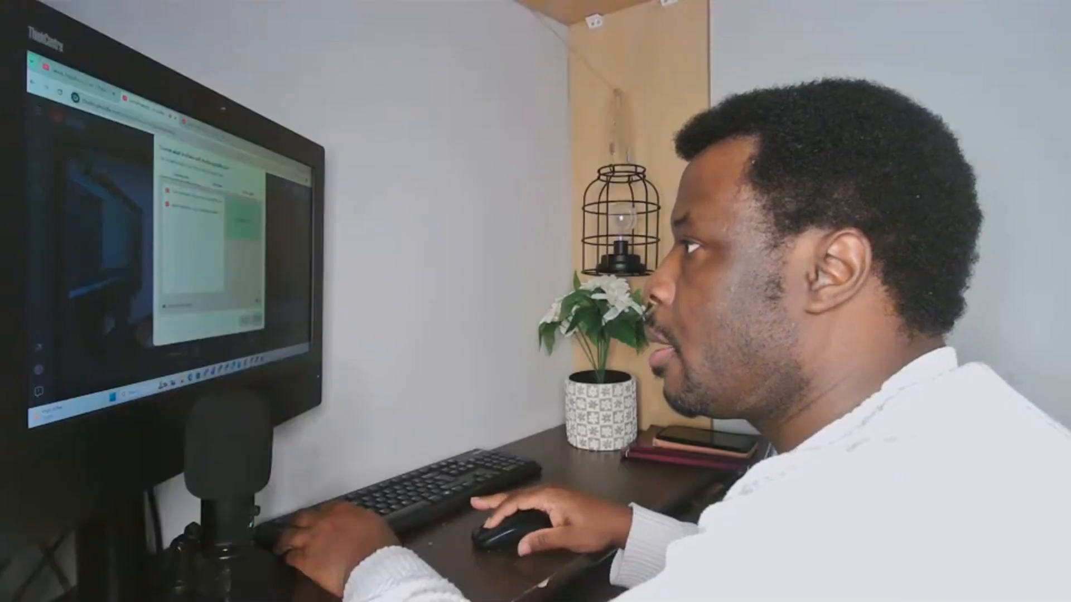
# Step: Choose the browser window to share in the screen-sharing picker
pyautogui.click(218, 185)
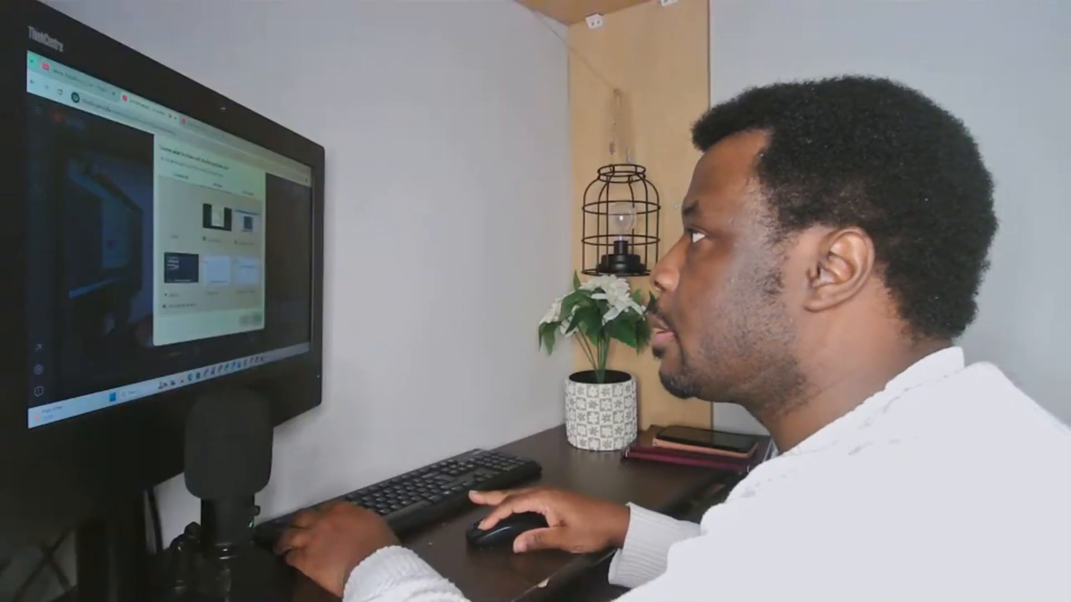
pyautogui.click(247, 223)
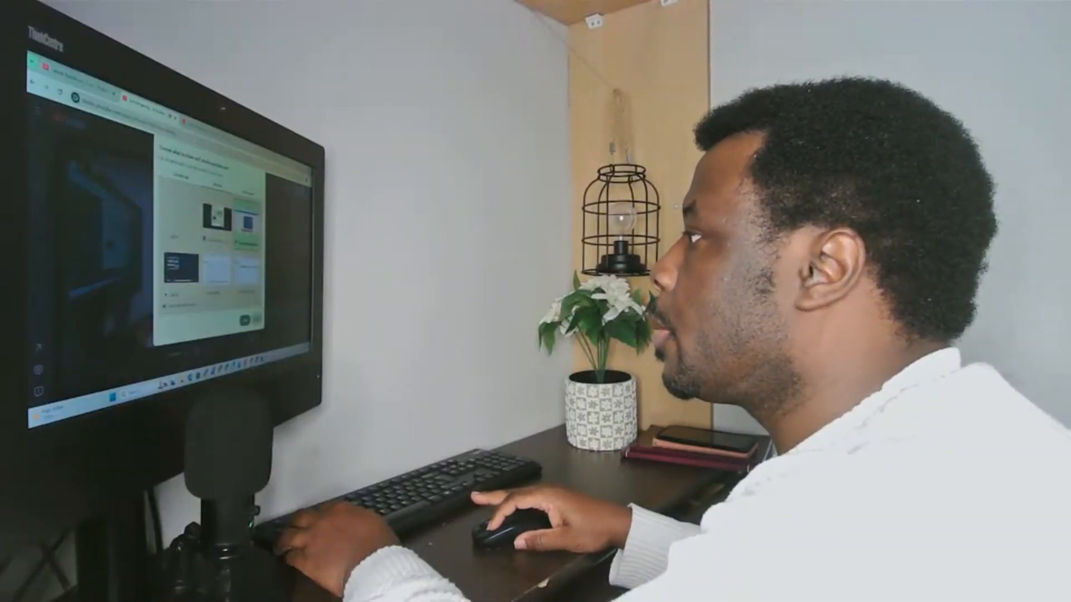
pyautogui.click(182, 176)
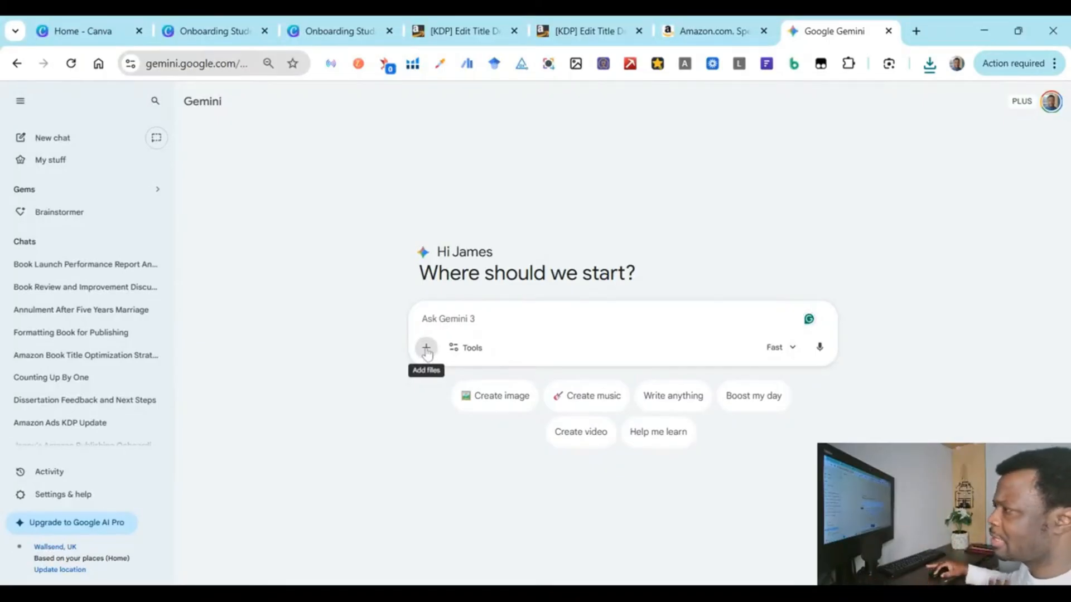
# Step: Upload the first planner PDF to the prompt, checking the Canva daily planner design before returning to Gemini
pyautogui.click(426, 349)
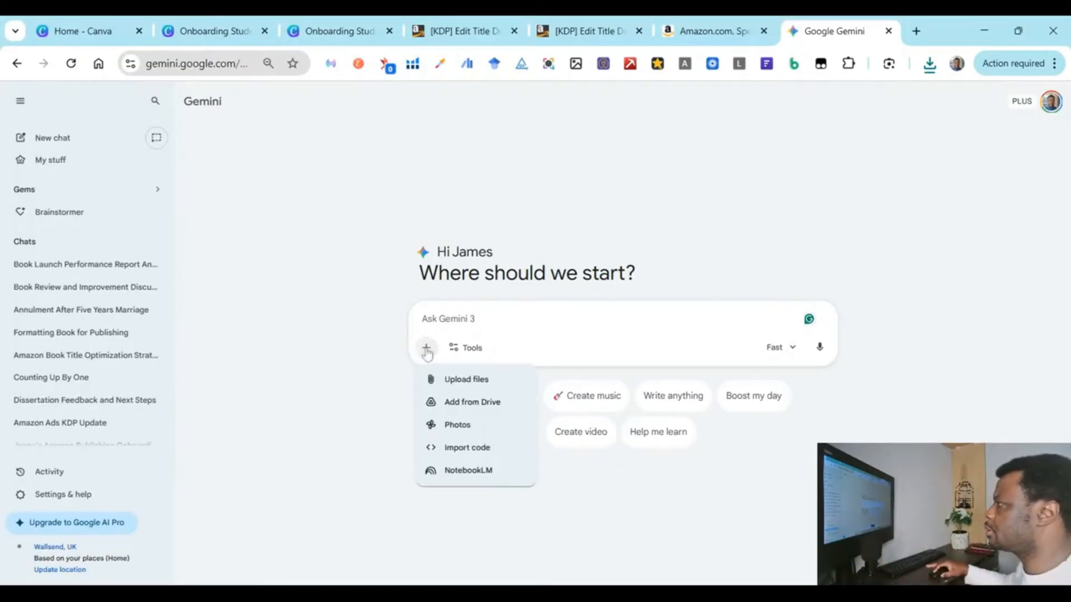
pyautogui.click(482, 380)
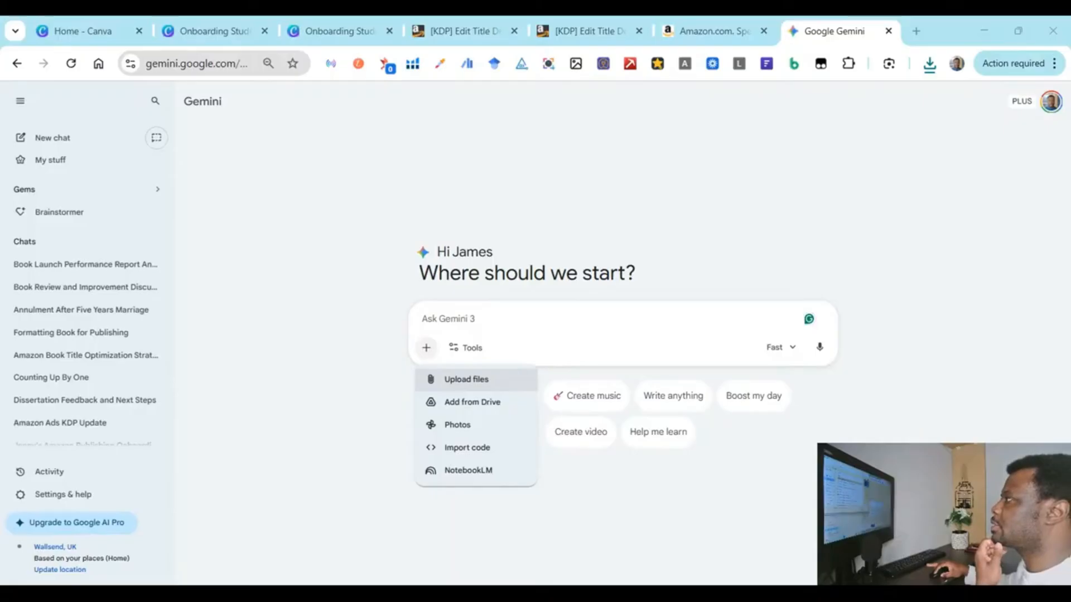
pyautogui.click(441, 391)
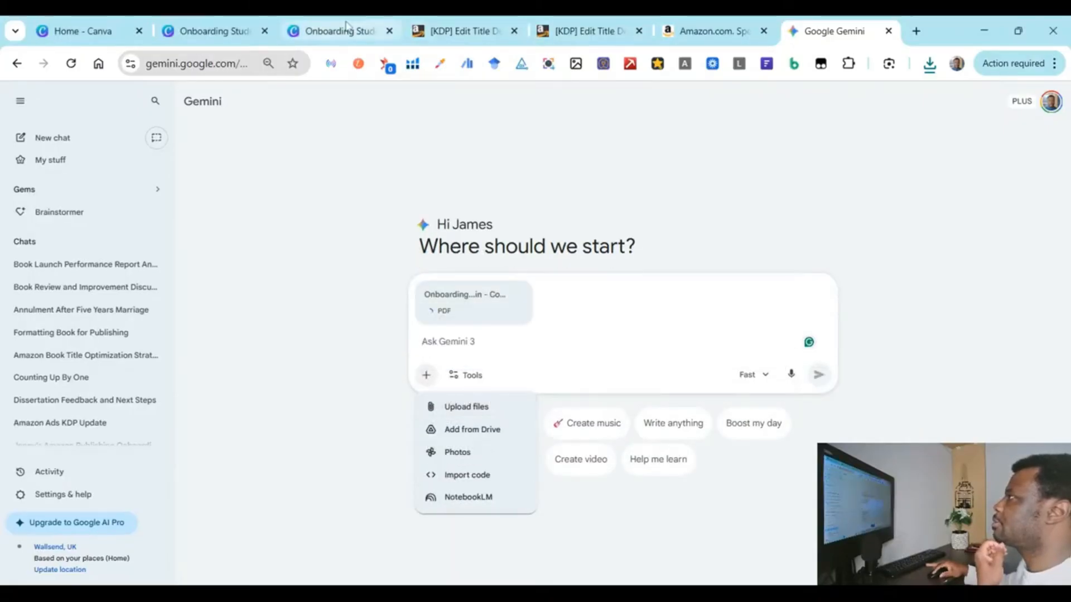
pyautogui.click(346, 25)
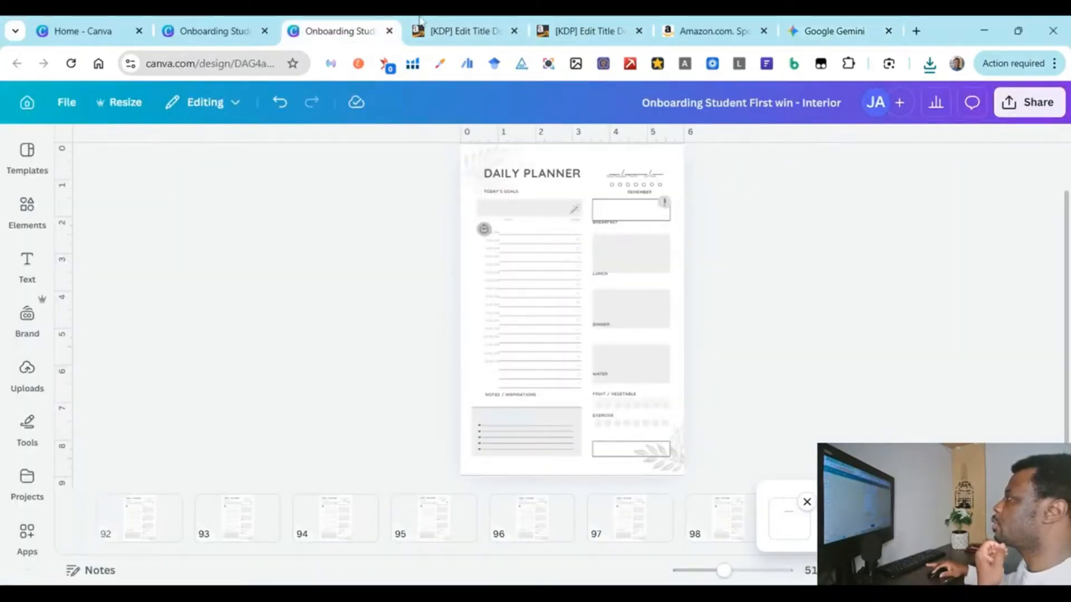
pyautogui.click(601, 19)
pyautogui.click(802, 24)
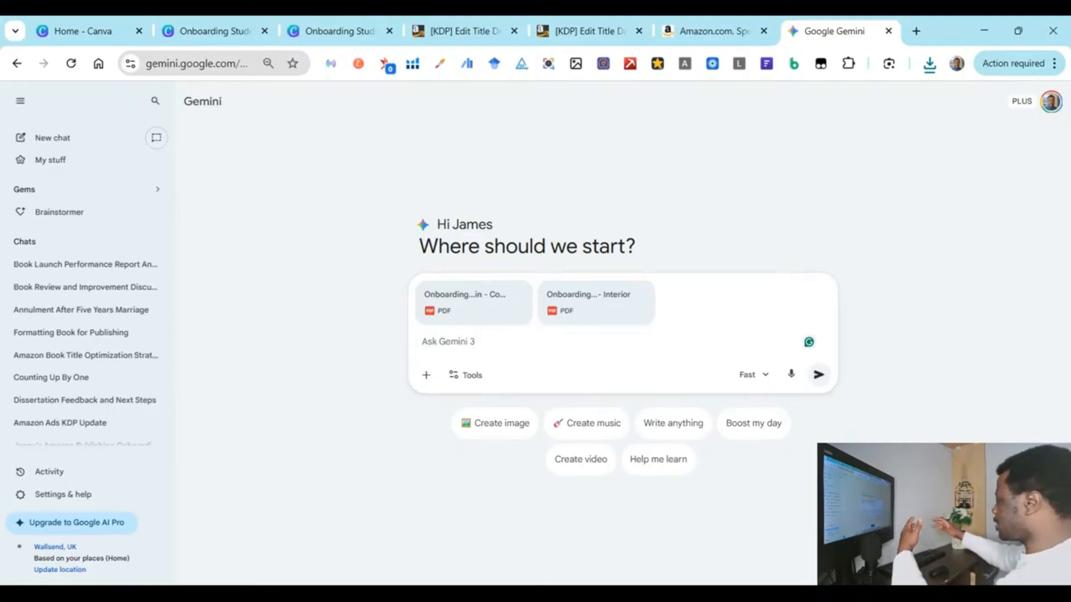
# Step: Type a prompt about publishing the attached planner on Amazon KDP, requesting an SEO subtitle, description and top 3 categories
pyautogui.write('I am c')
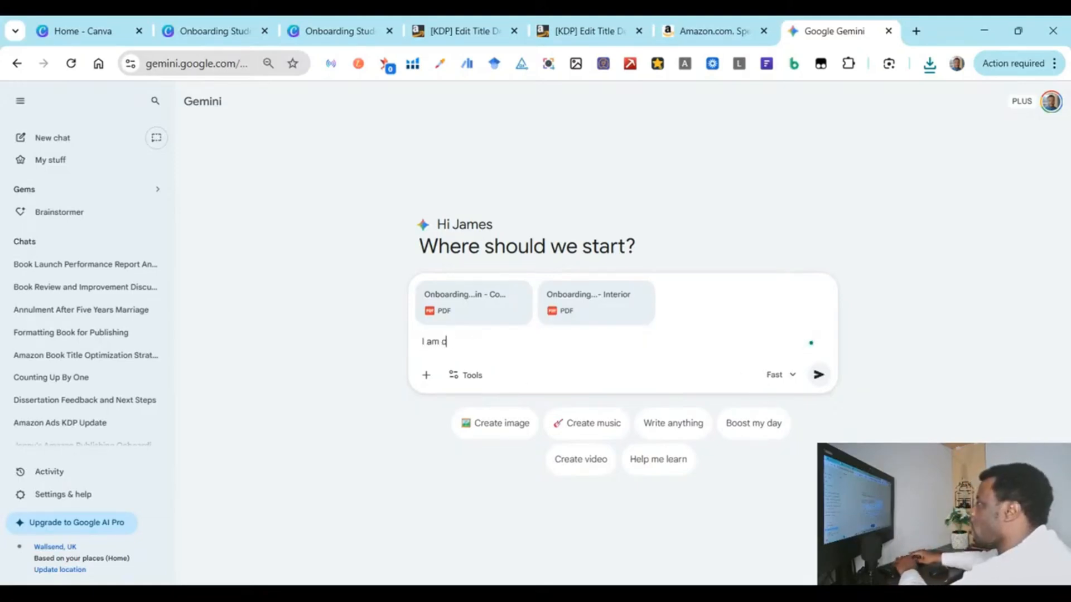
pyautogui.write('urrently publ')
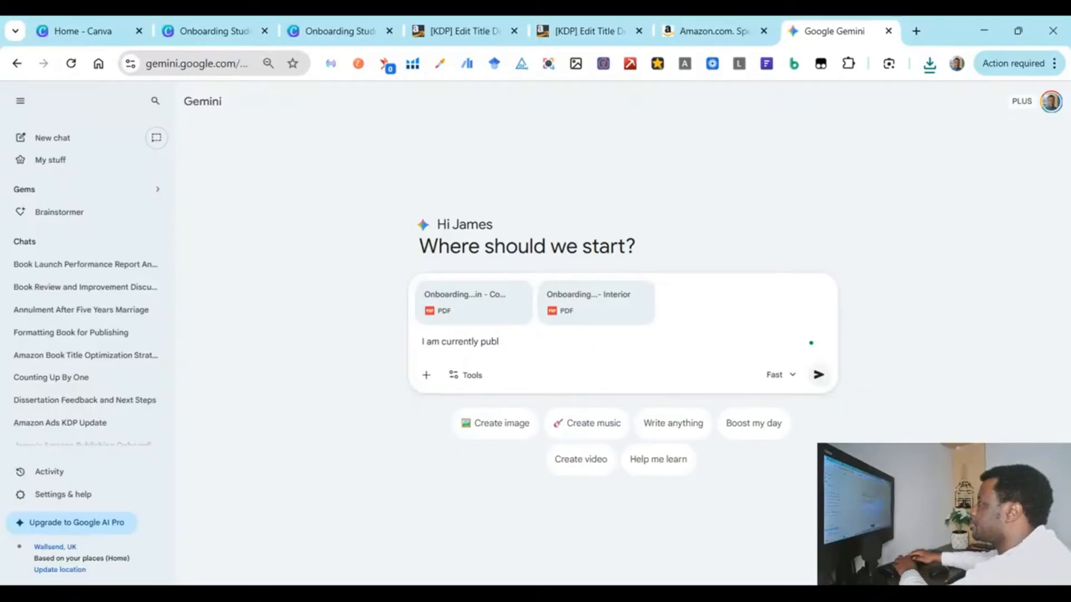
pyautogui.write('ishing a plac')
pyautogui.press('BackSpace')
pyautogui.press('BackSpace')
pyautogui.press('BackSpace')
pyautogui.press('BackSpace')
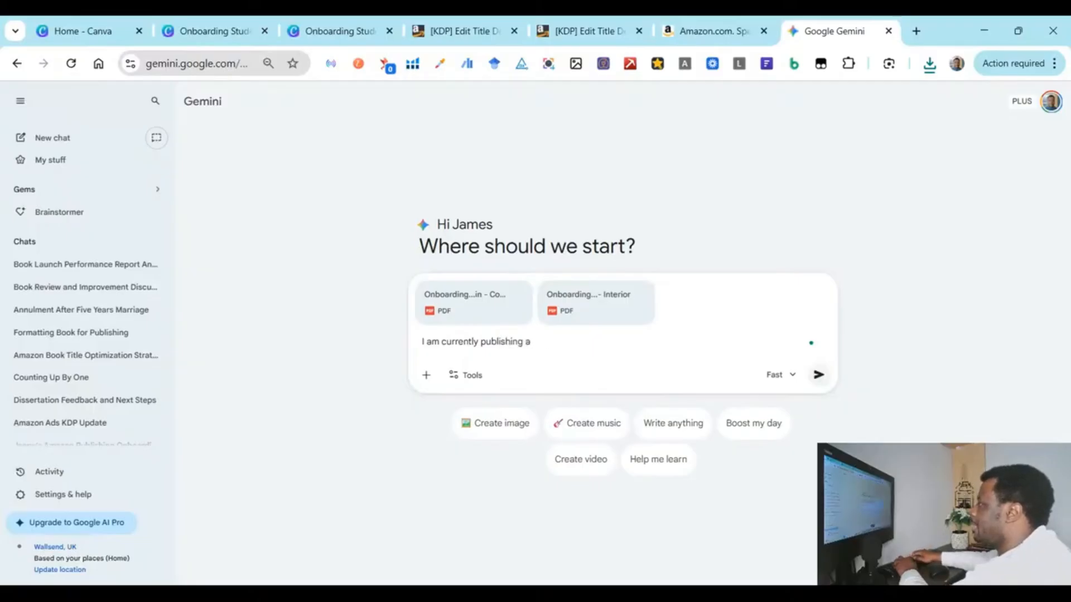
pyautogui.press('BackSpace')
pyautogui.write('the attached pl')
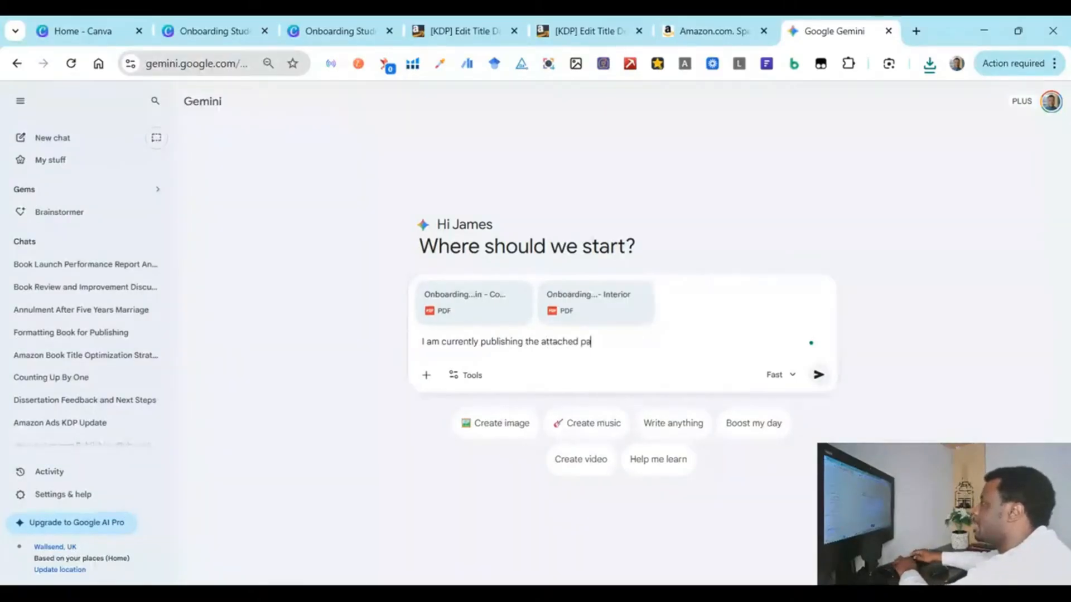
pyautogui.write('anner on amazon kd')
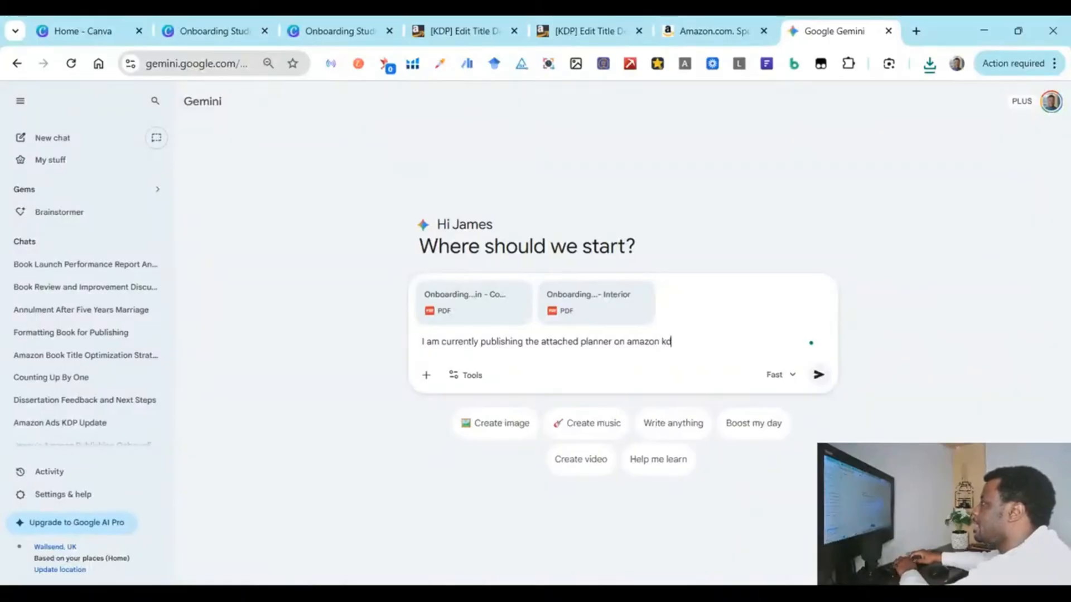
pyautogui.write('p, please help')
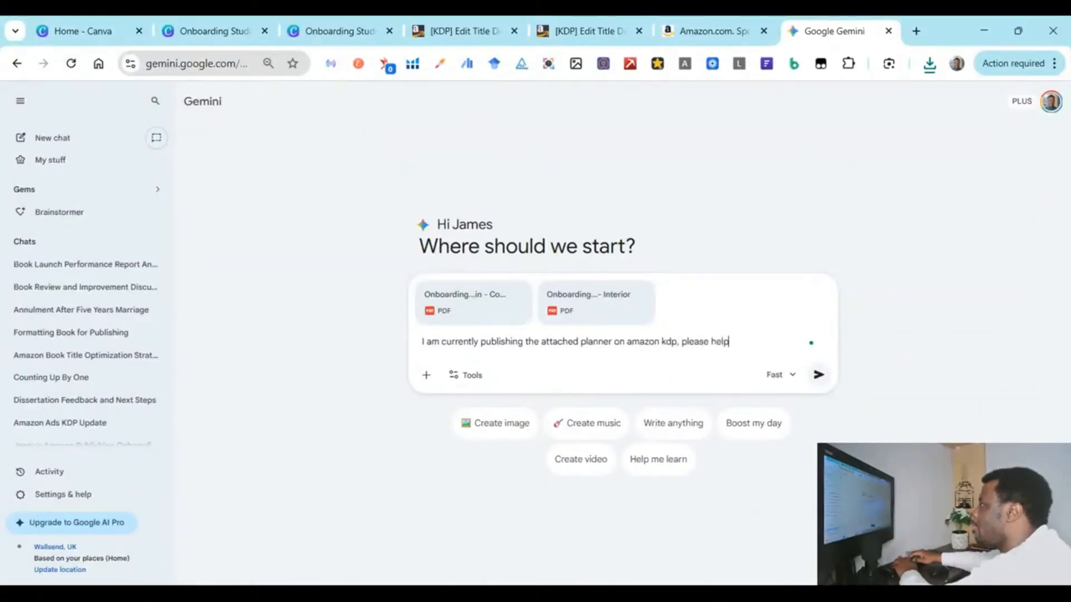
pyautogui.write(' with the sub')
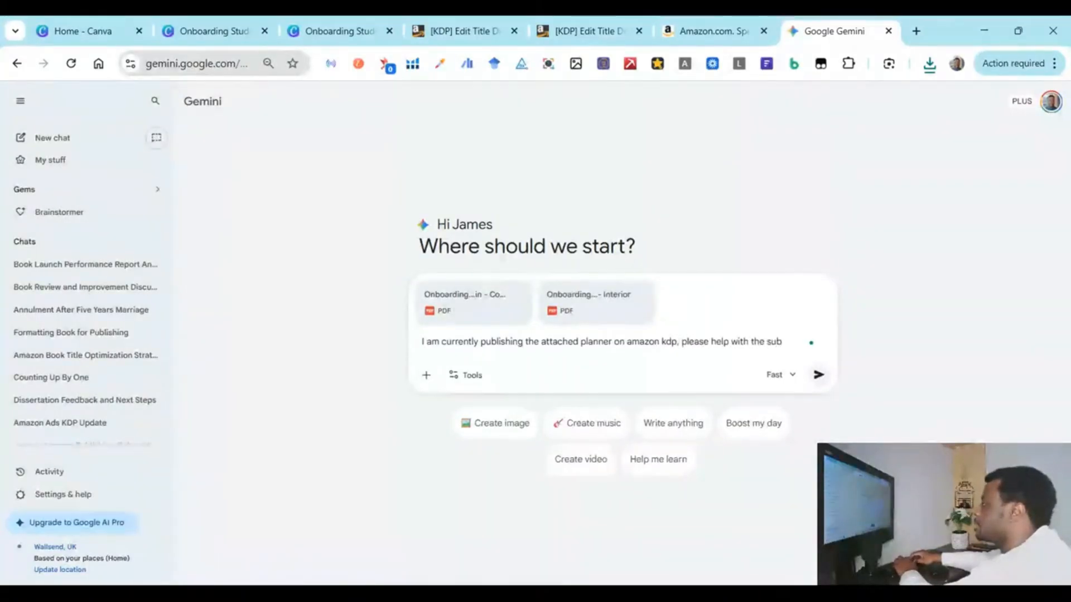
pyautogui.press('BackSpace')
pyautogui.press('BackSpace')
pyautogui.press('BackSpace')
pyautogui.press('BackSpace')
pyautogui.press('BackSpace')
pyautogui.press('BackSpace')
pyautogui.press('BackSpace')
pyautogui.write('an')
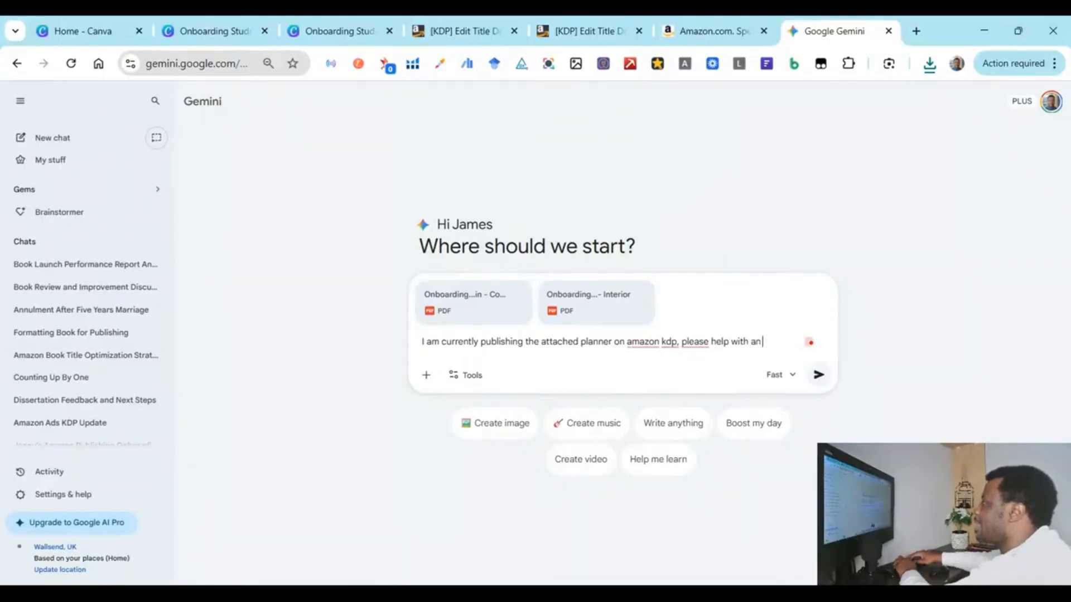
pyautogui.write(' seo')
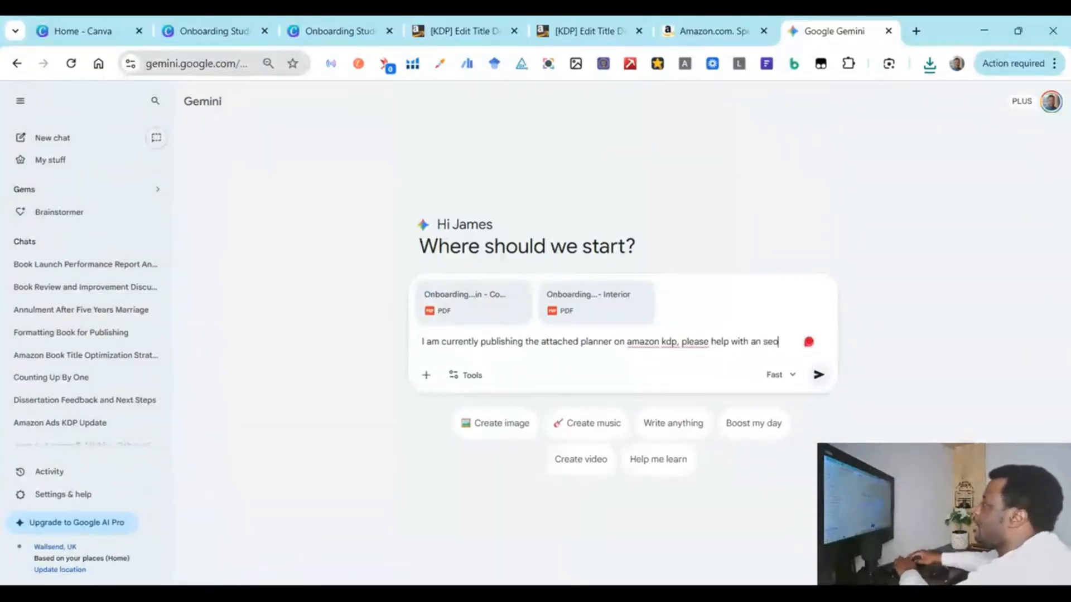
pyautogui.write(' optimis')
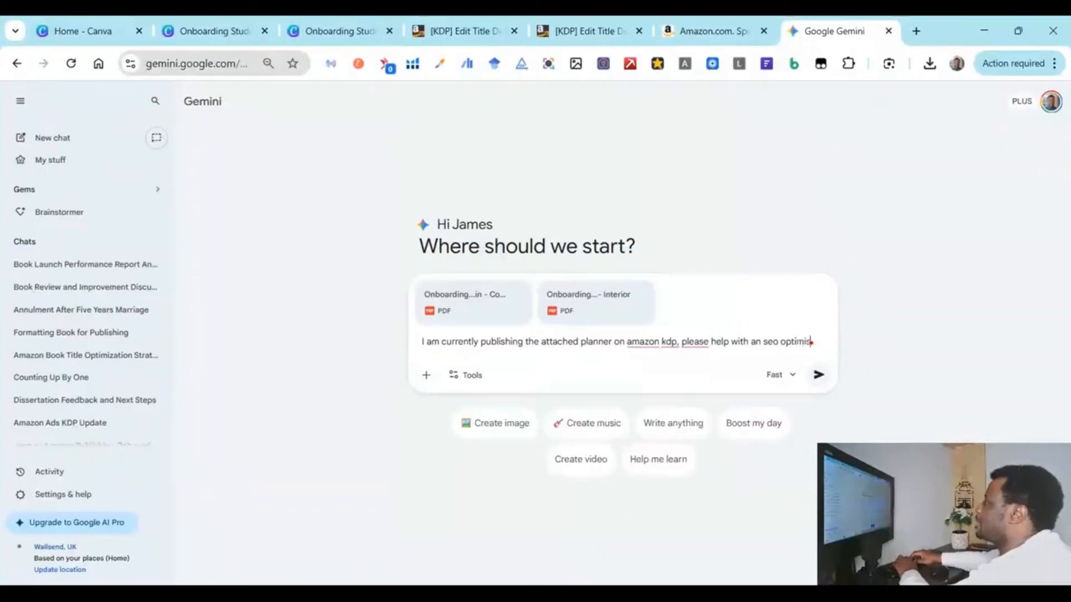
pyautogui.write('ed subtitl')
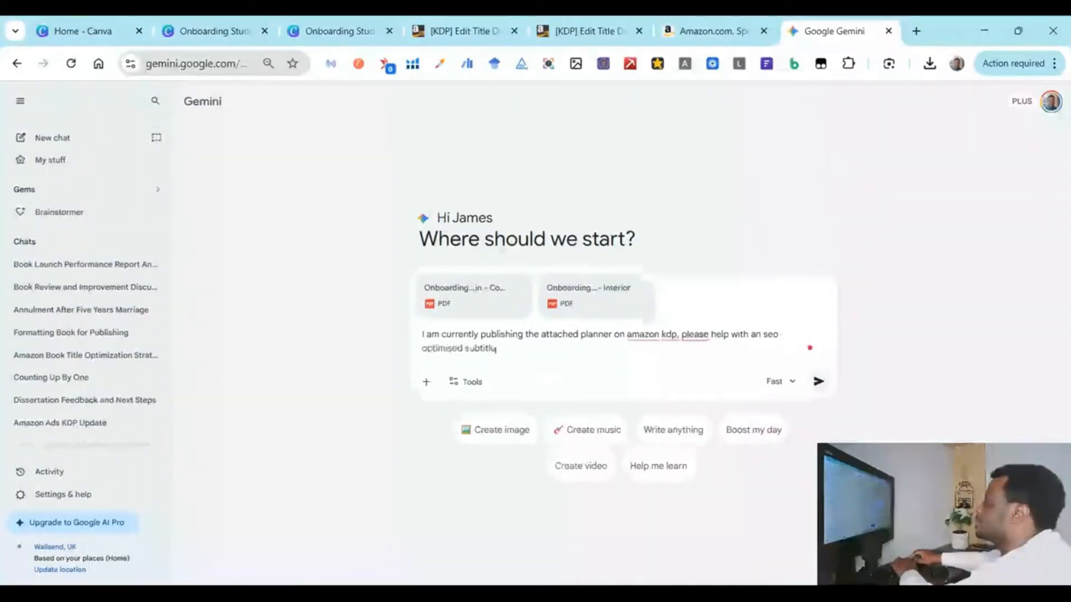
pyautogui.write('e, description and the')
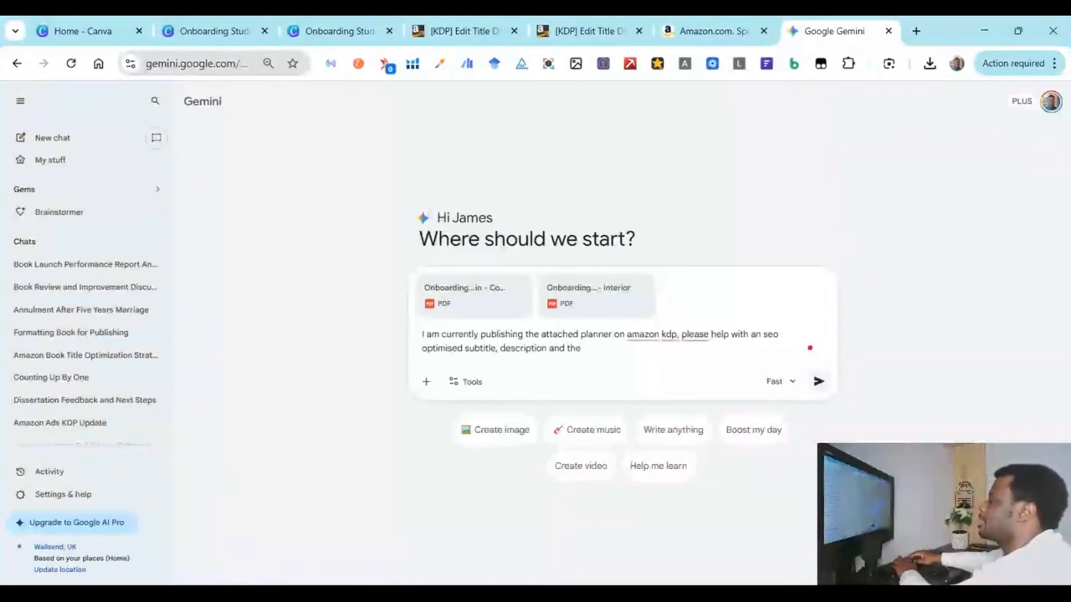
pyautogui.write(' top 3 c')
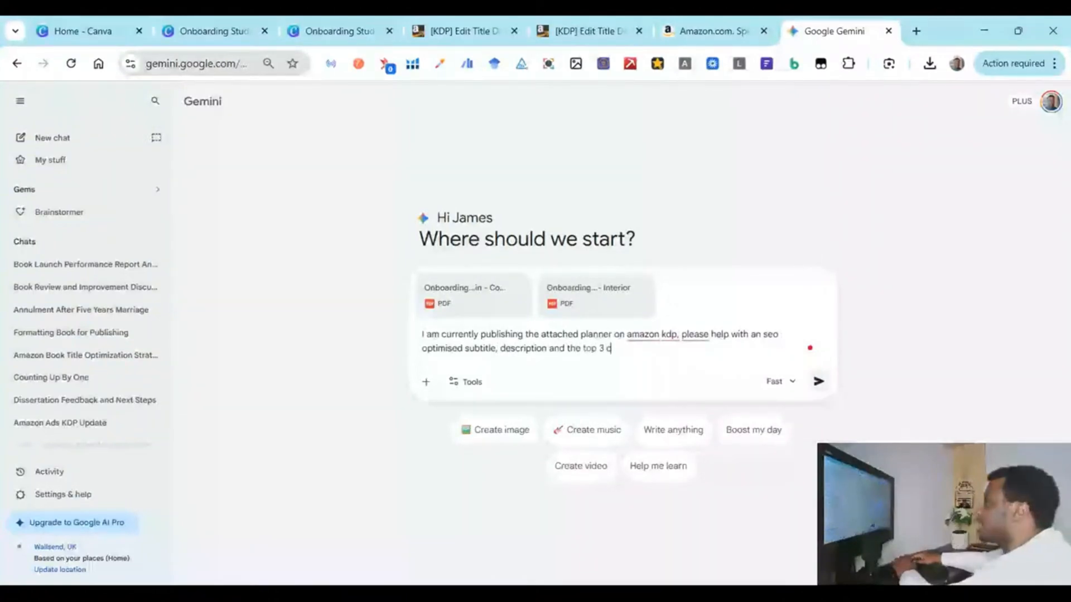
pyautogui.write('ategories for my boo')
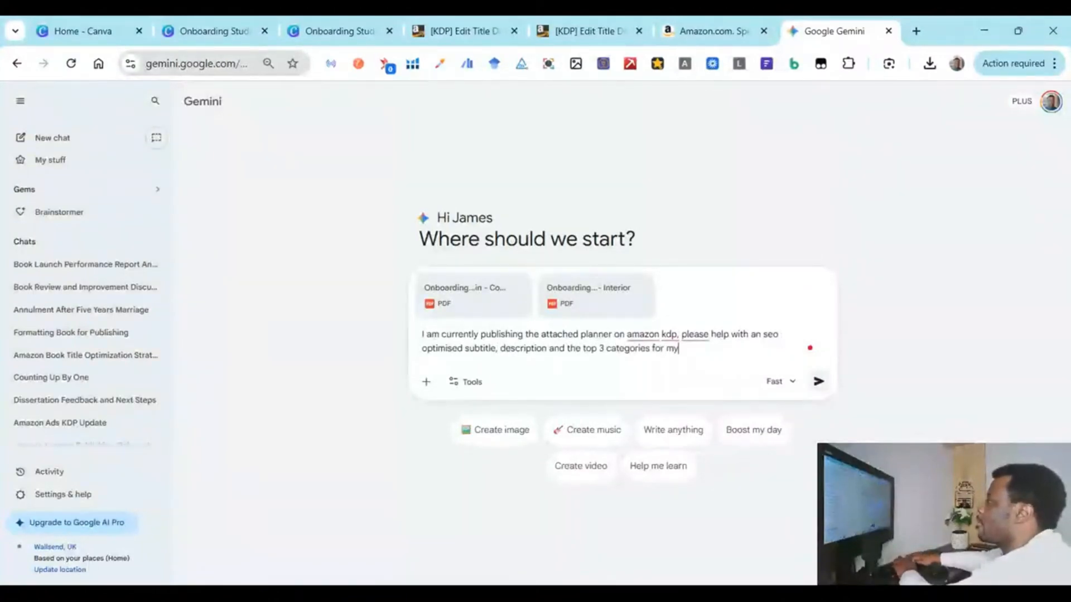
pyautogui.press('BackSpace')
pyautogui.press('BackSpace')
pyautogui.press('BackSpace')
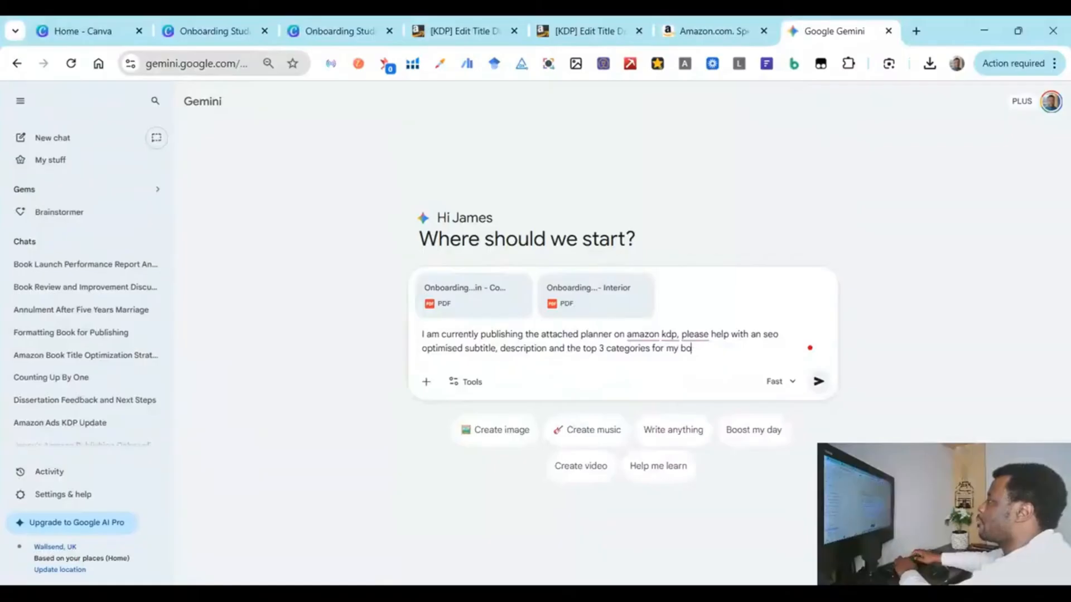
pyautogui.write('planner')
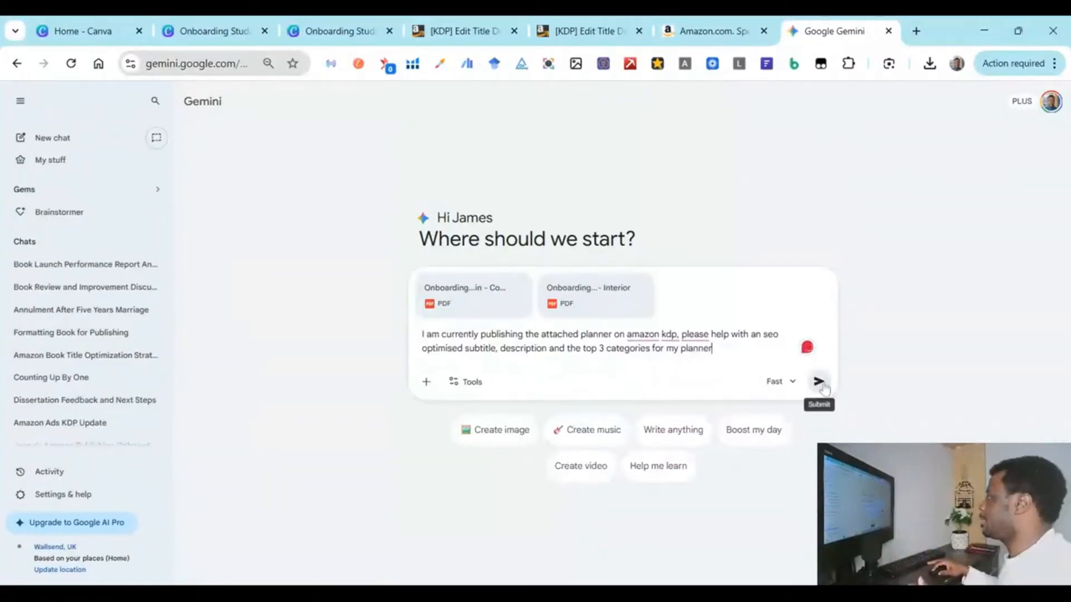
# Step: Review the seven entries in the KDP listing's Keywords section, then go back to Gemini
pyautogui.click(491, 33)
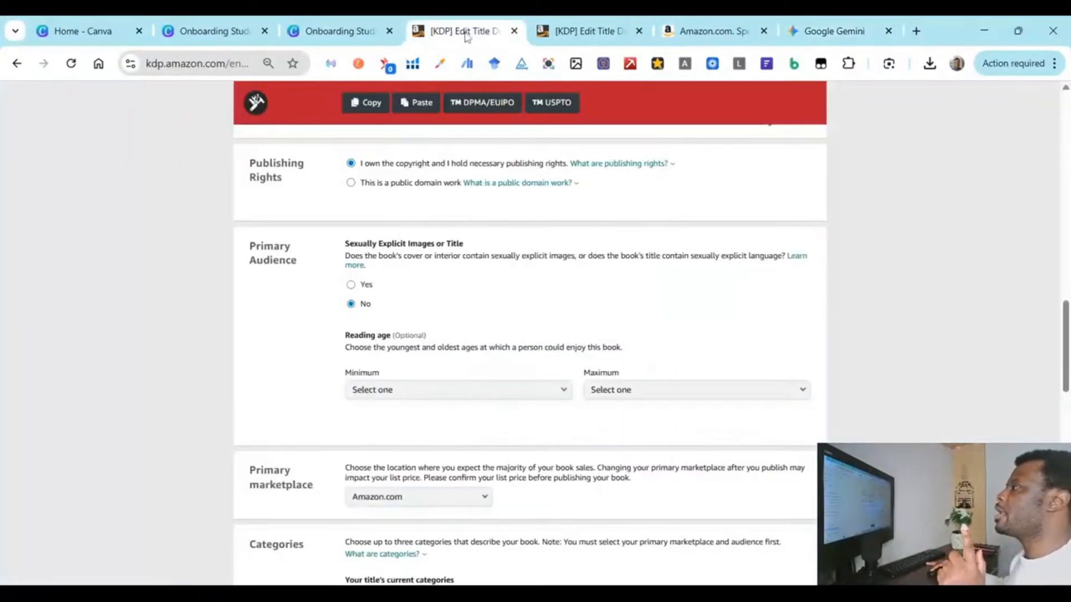
pyautogui.scroll(-10, 481, 516)
pyautogui.scroll(7, 485, 491)
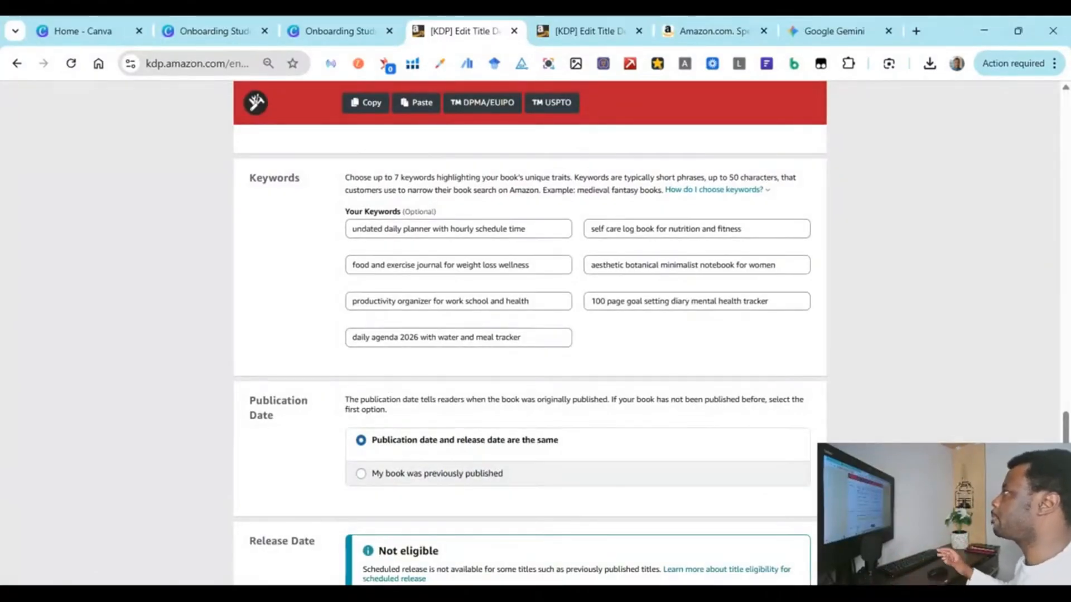
pyautogui.click(851, 25)
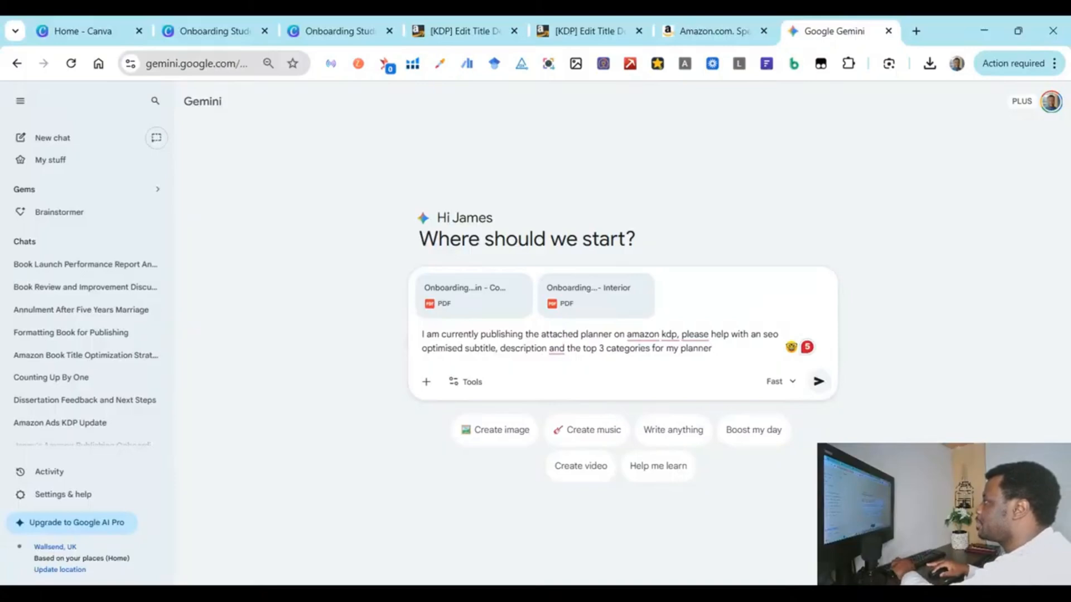
# Step: Add 'and 7 backend keywords' to the prompt, delete the stray word, and send it
pyautogui.click(652, 348)
pyautogui.write('and ')
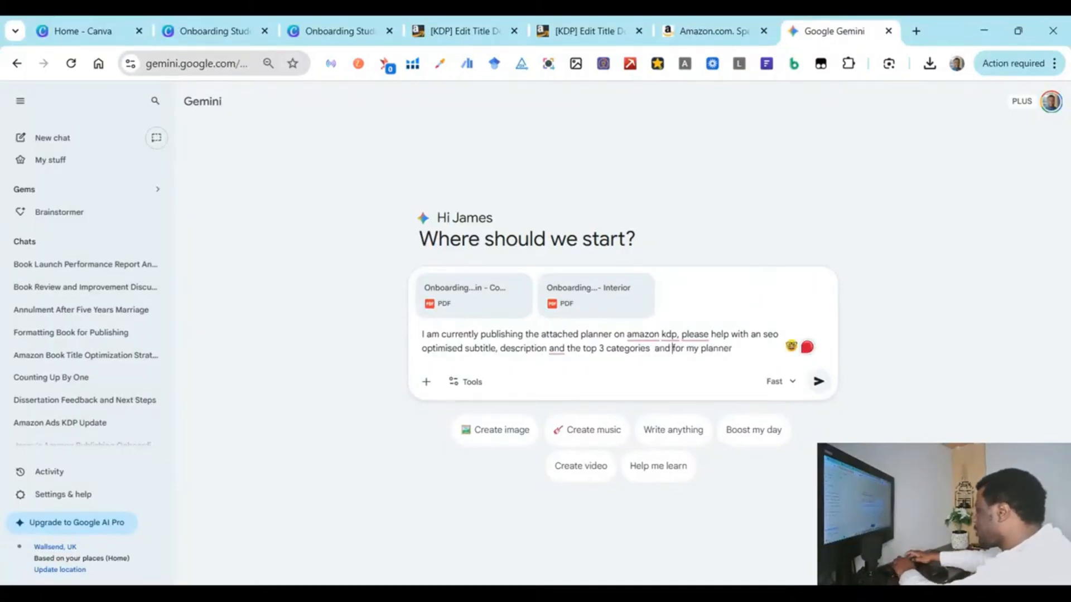
pyautogui.write('7 back end y')
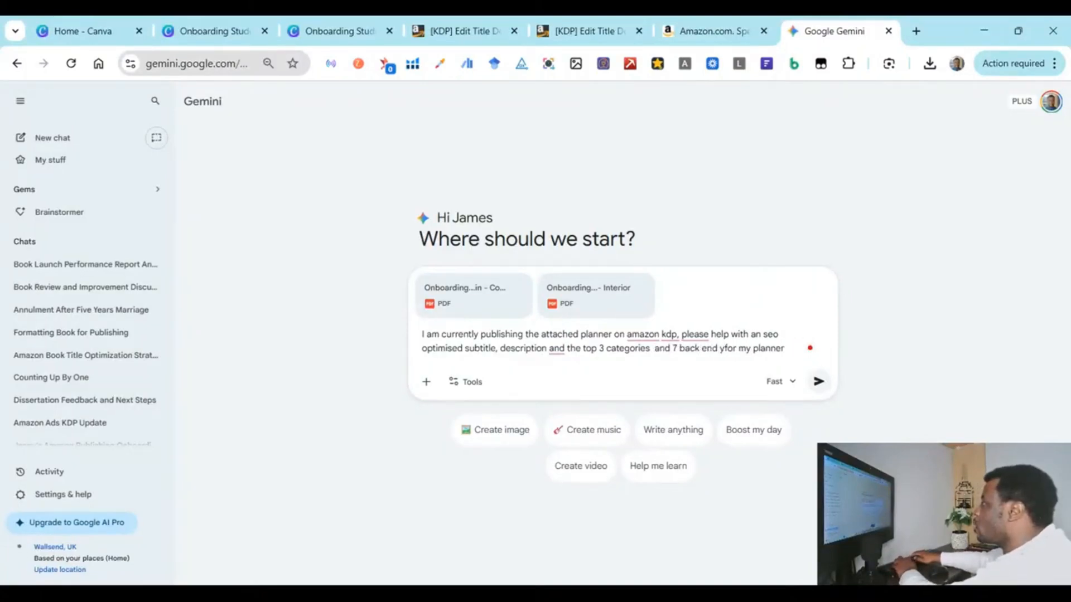
pyautogui.press('BackSpace')
pyautogui.write('keywords')
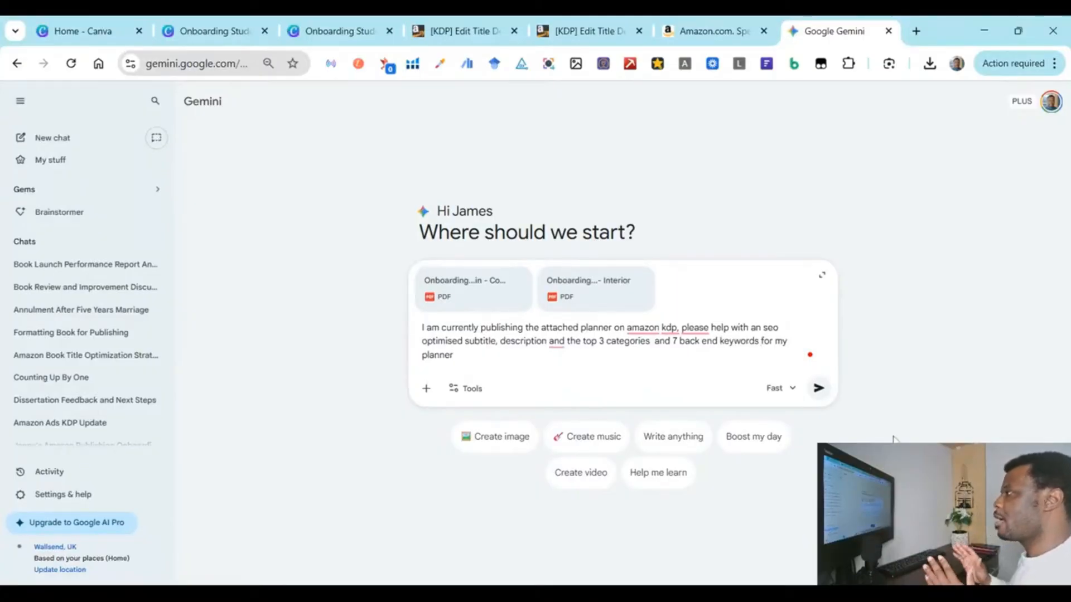
pyautogui.click(696, 340)
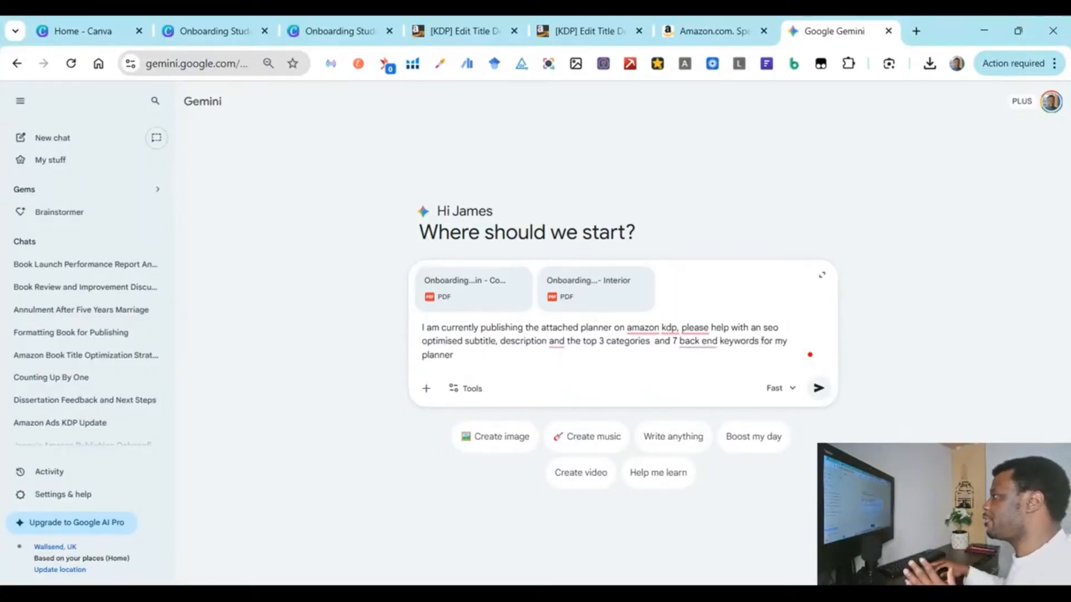
pyautogui.press('BackSpace')
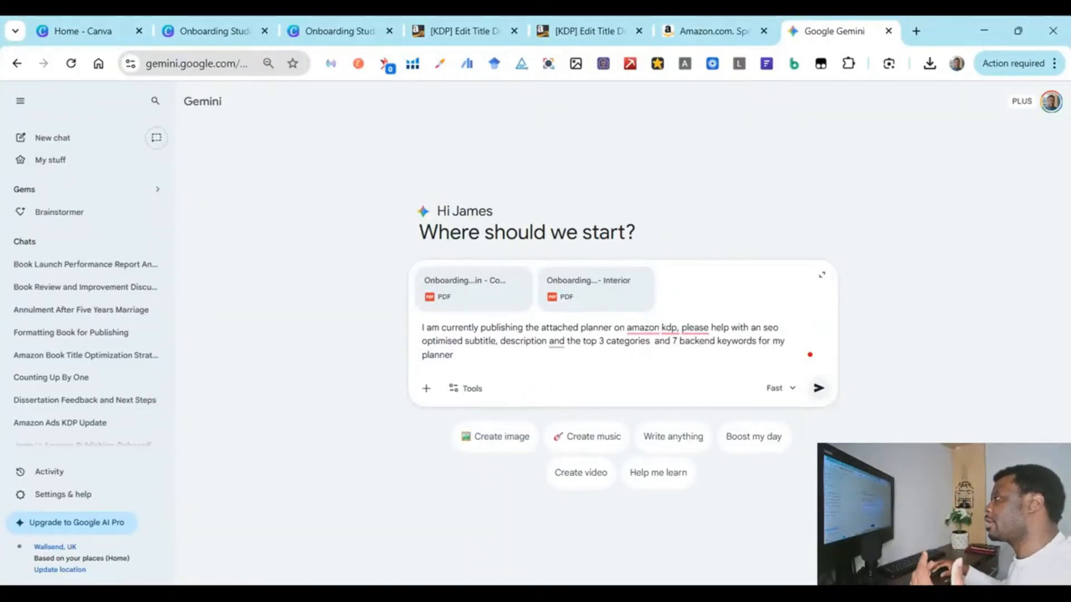
pyautogui.press('BackSpace')
pyautogui.press('BackSpace')
pyautogui.press('BackSpace')
pyautogui.press('BackSpace')
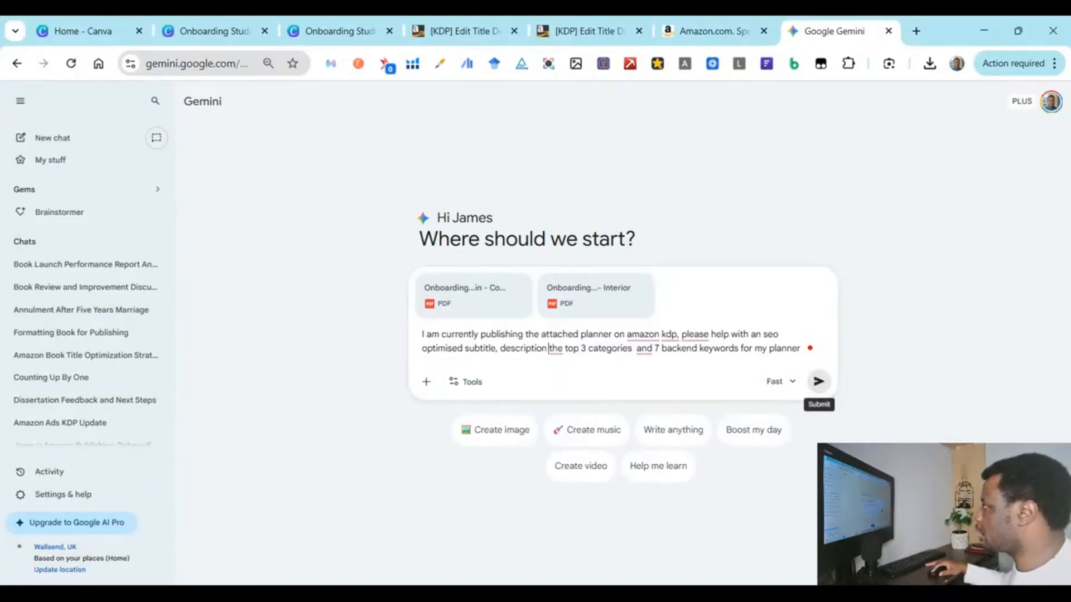
pyautogui.click(818, 381)
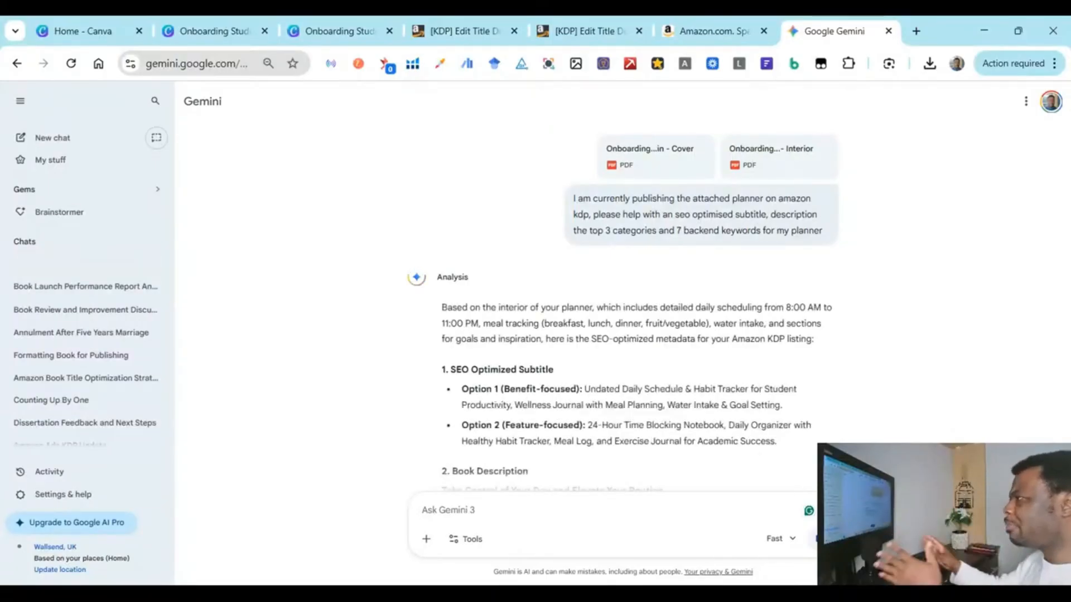
# Step: Select Gemini's Option 1 subtitle, from 'Undated' through 'Goal Setting'
pyautogui.scroll(-3, 923, 292)
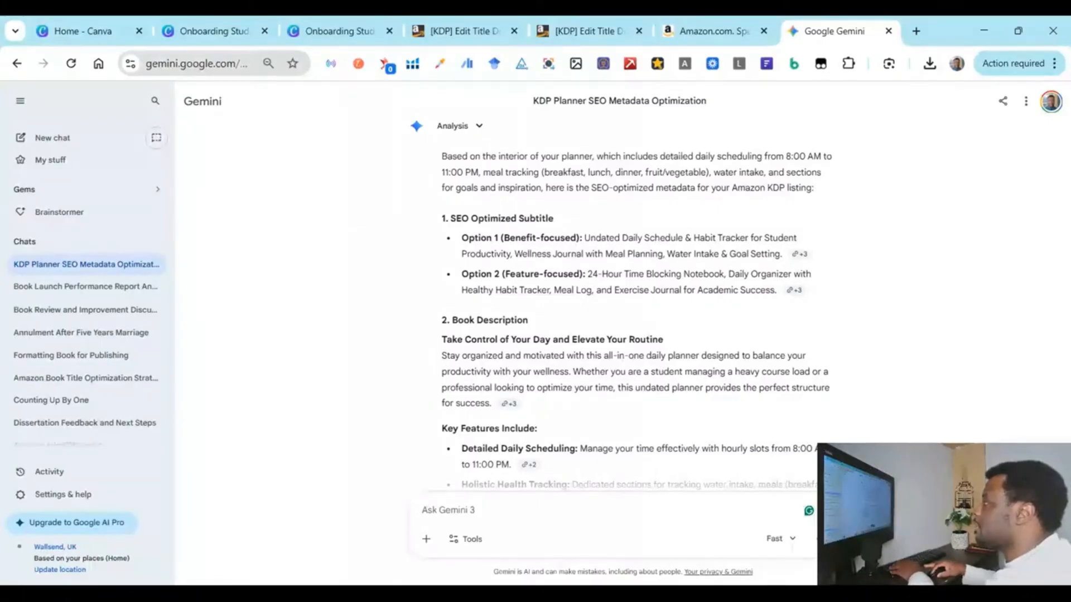
pyautogui.moveTo(585, 237); pyautogui.dragTo(782, 254)
pyautogui.hotkey('ctrl', 'c')
# Step: Paste the Option 1 subtitle over the existing KDP paperback subtitle
pyautogui.click(463, 30)
pyautogui.scroll(20, 548, 203)
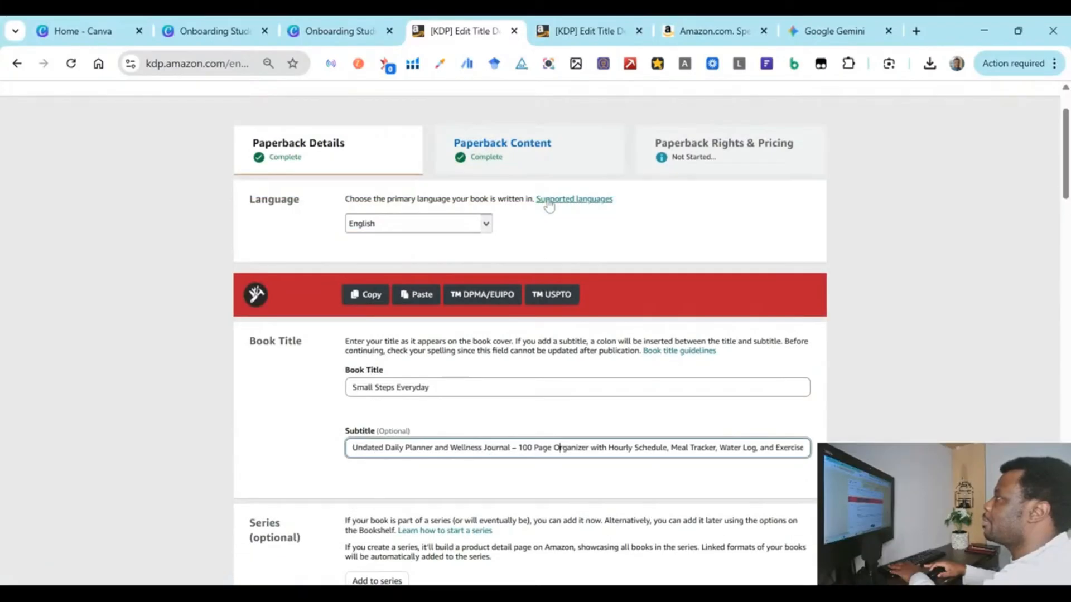
pyautogui.scroll(-1, 549, 205)
pyautogui.hotkey('ctrl', 'a')
pyautogui.hotkey('ctrl', 'v')
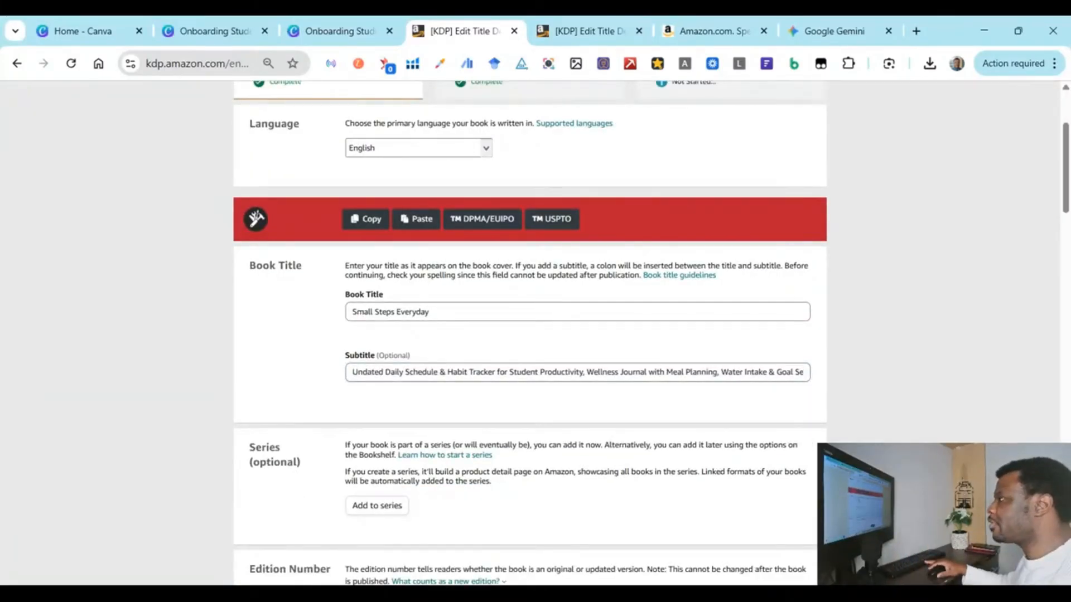
# Step: Scroll through the KDP details form, checking the primary author's first name entry, then return to Gemini
pyautogui.scroll(-1, 872, 383)
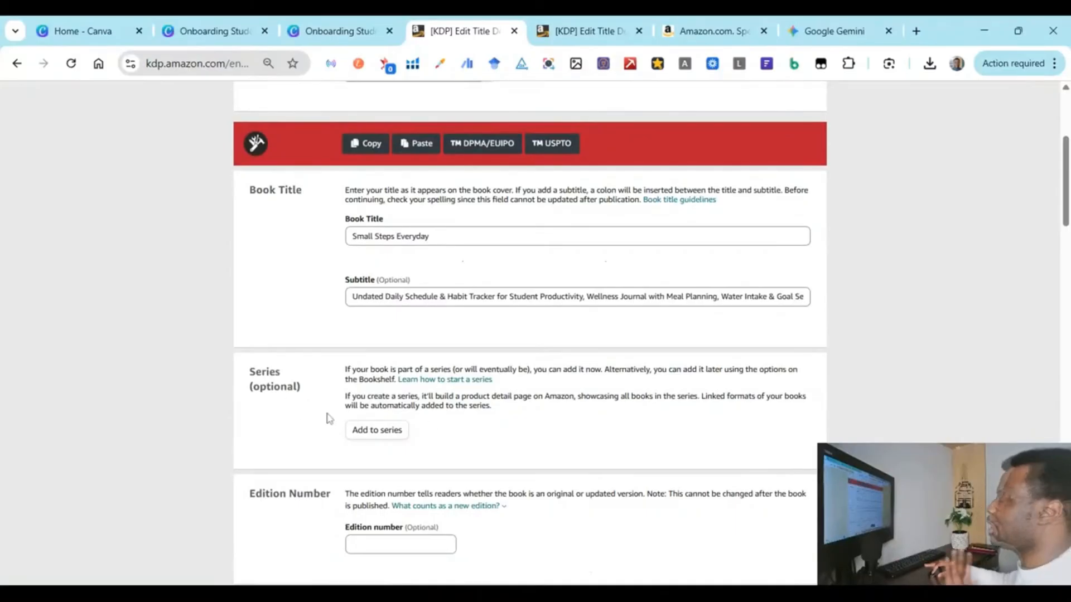
pyautogui.scroll(-3, 334, 417)
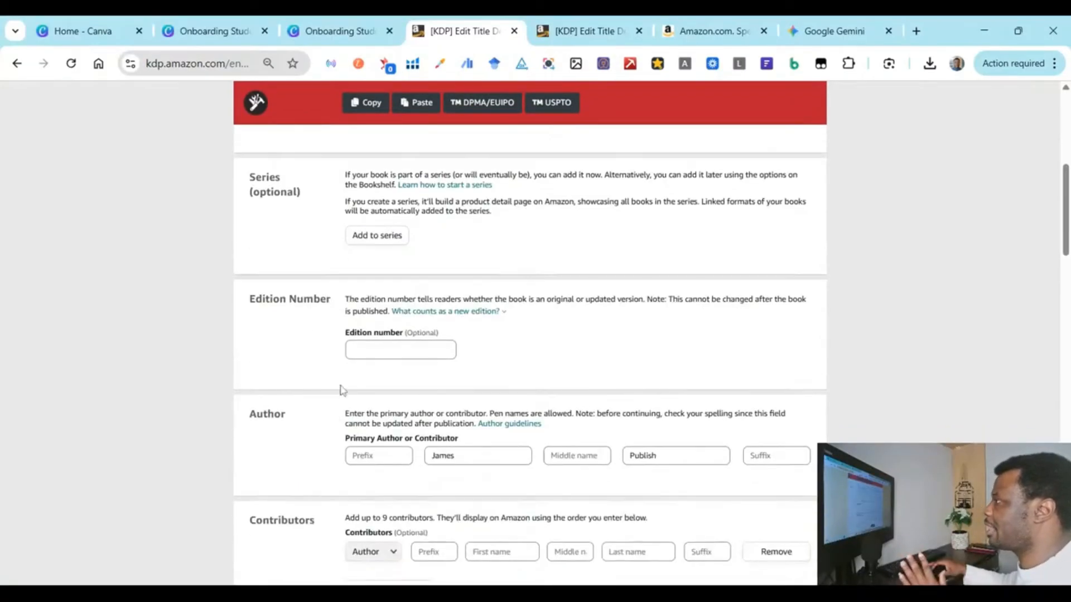
pyautogui.scroll(-1, 321, 338)
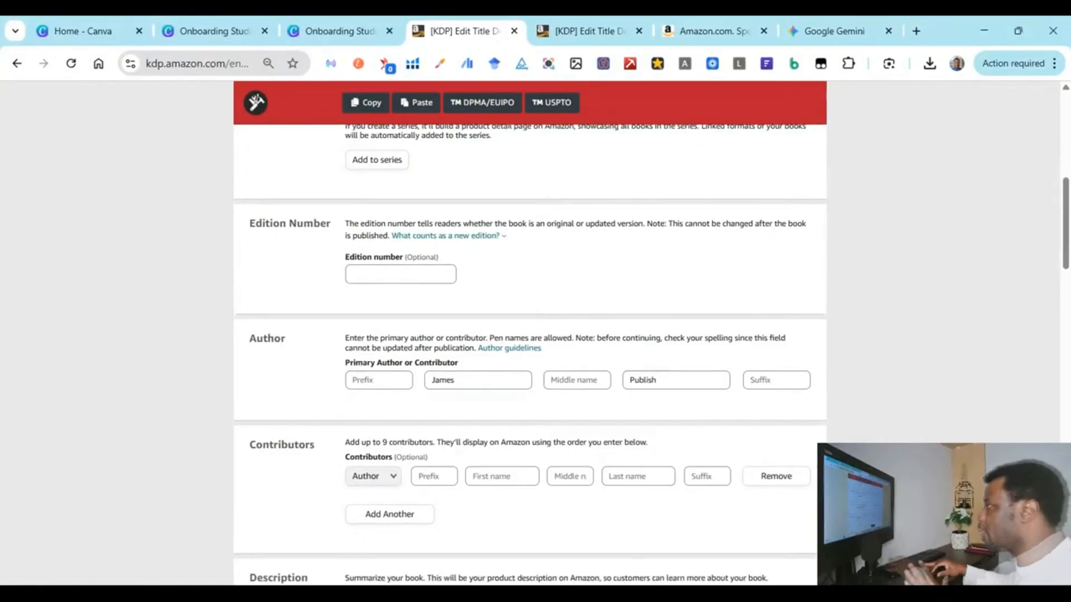
pyautogui.click(467, 380)
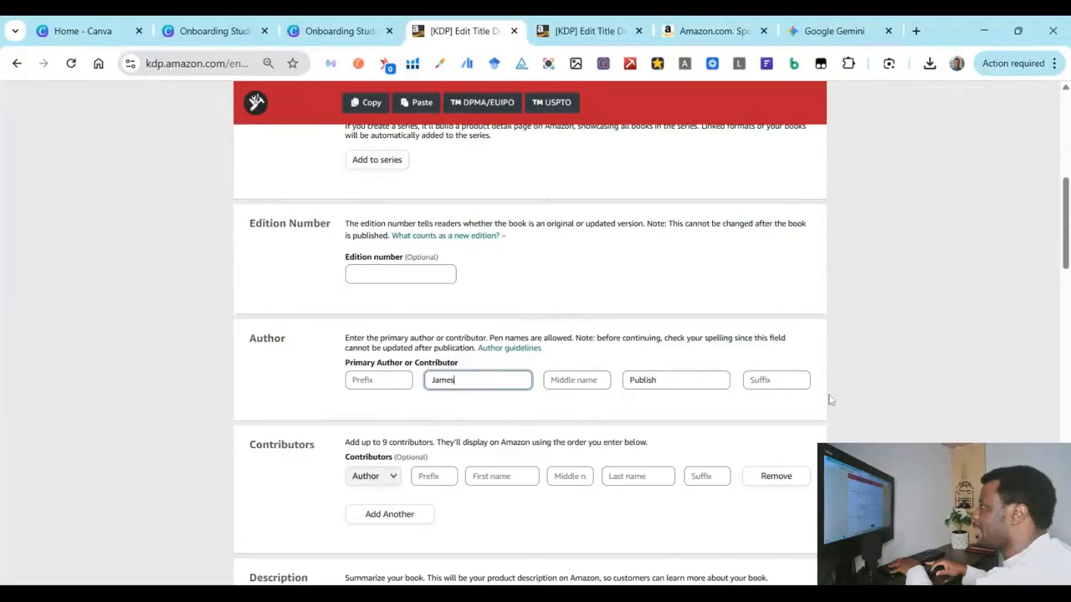
pyautogui.scroll(-3, 520, 273)
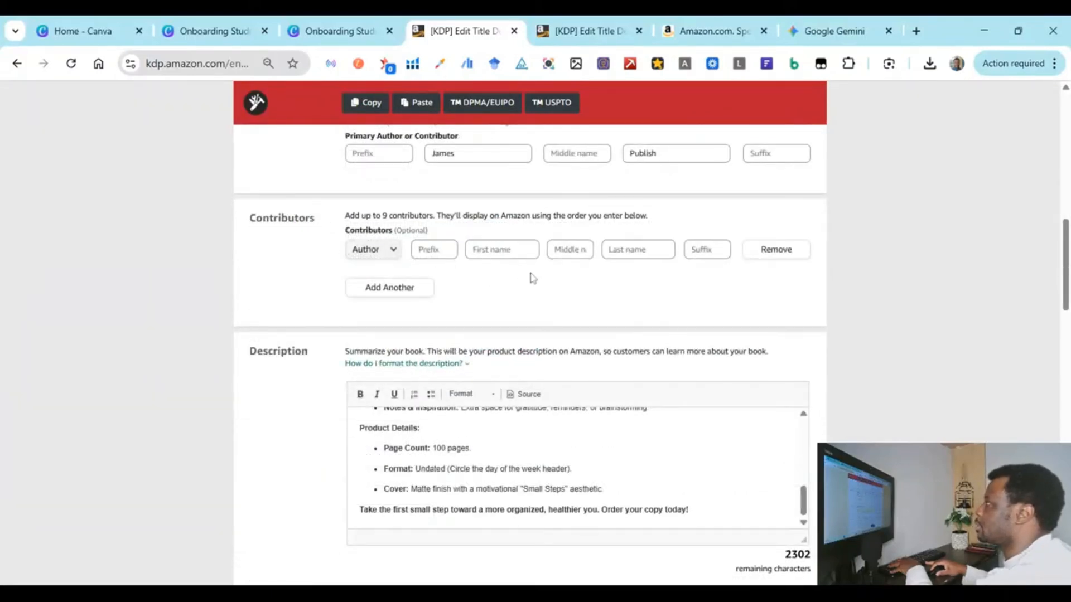
pyautogui.scroll(-3, 582, 275)
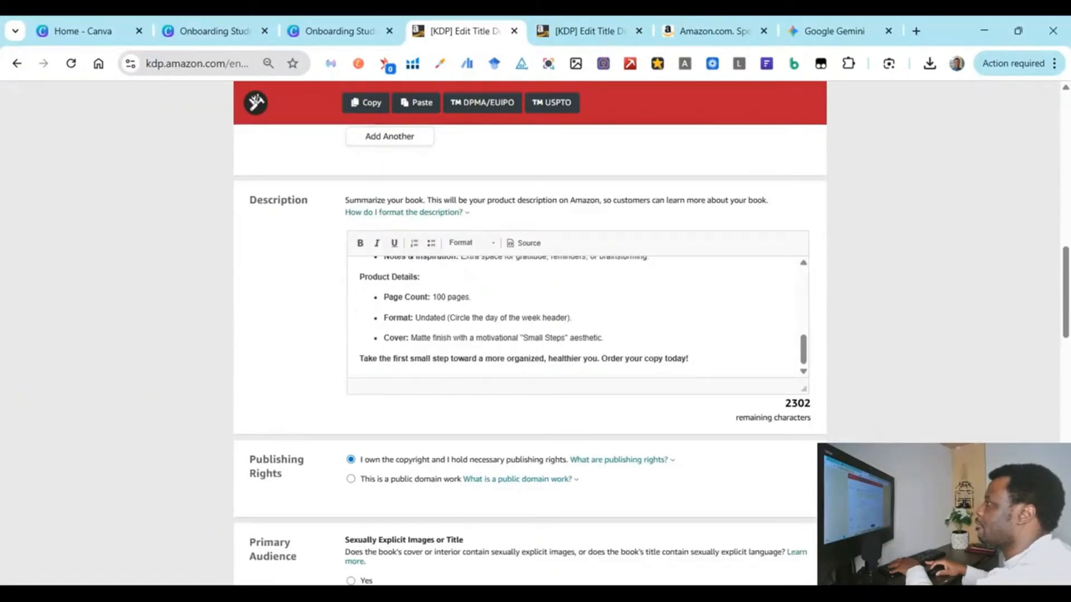
pyautogui.click(833, 31)
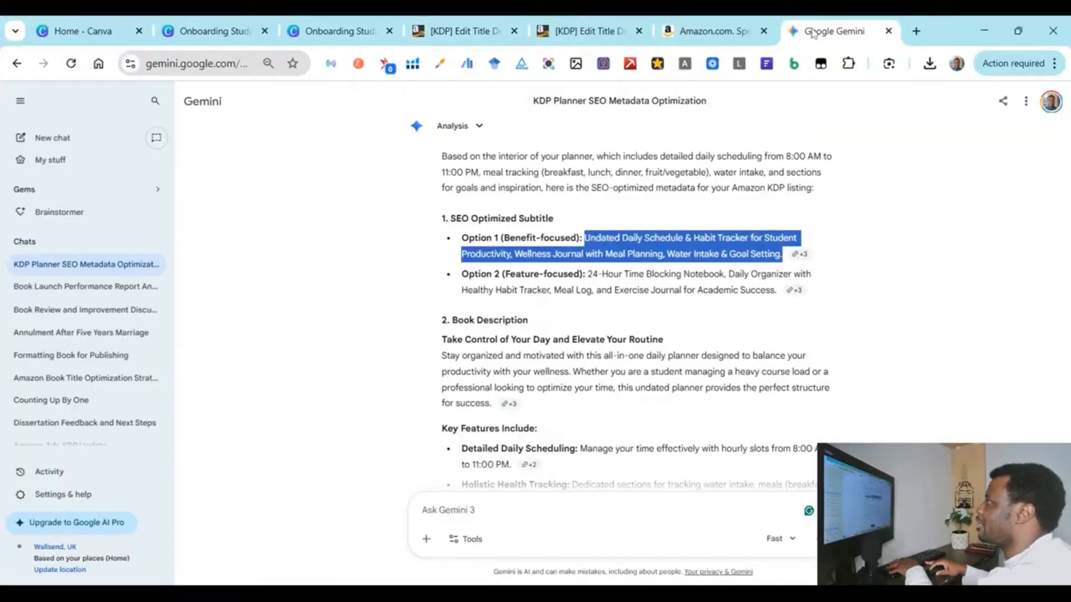
pyautogui.scroll(-2, 621, 305)
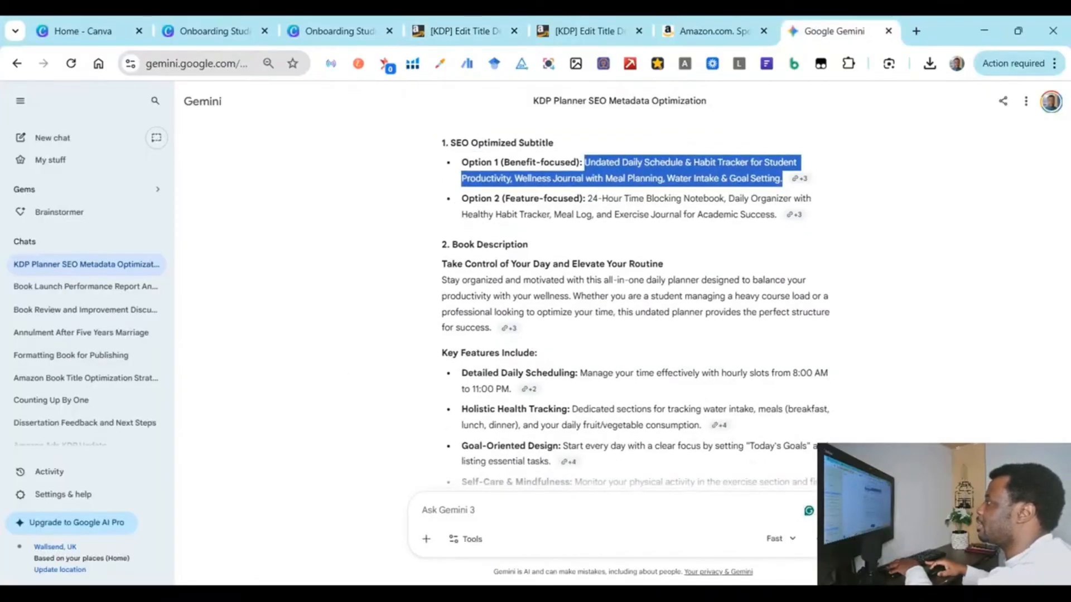
# Step: Replace the KDP Description text with Gemini's book description
pyautogui.scroll(-2, 621, 305)
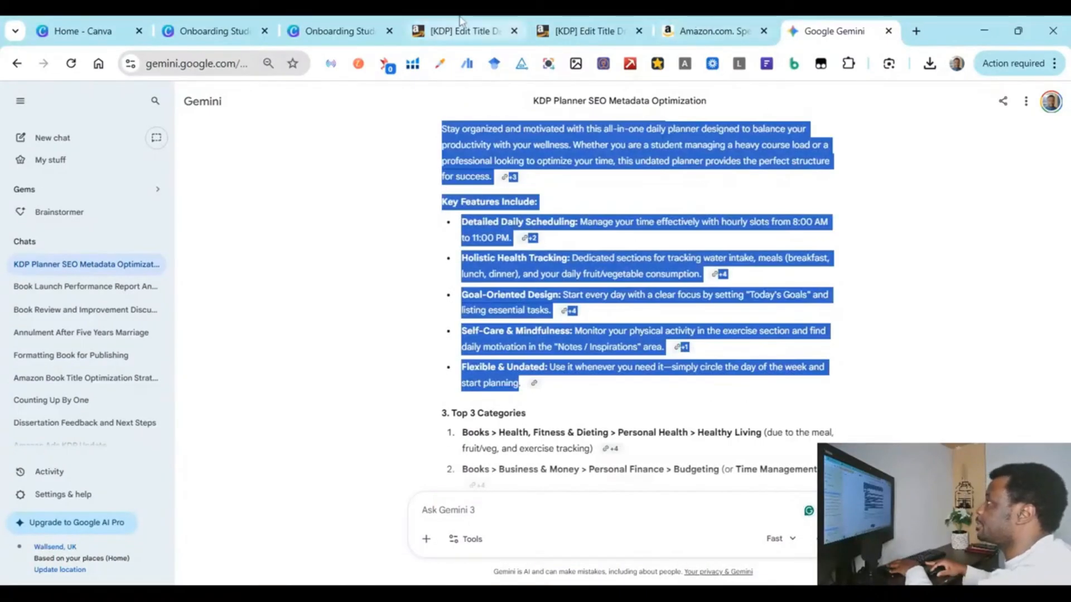
pyautogui.click(461, 25)
pyautogui.hotkey('ctrl', 'a')
pyautogui.hotkey('ctrl', 'v')
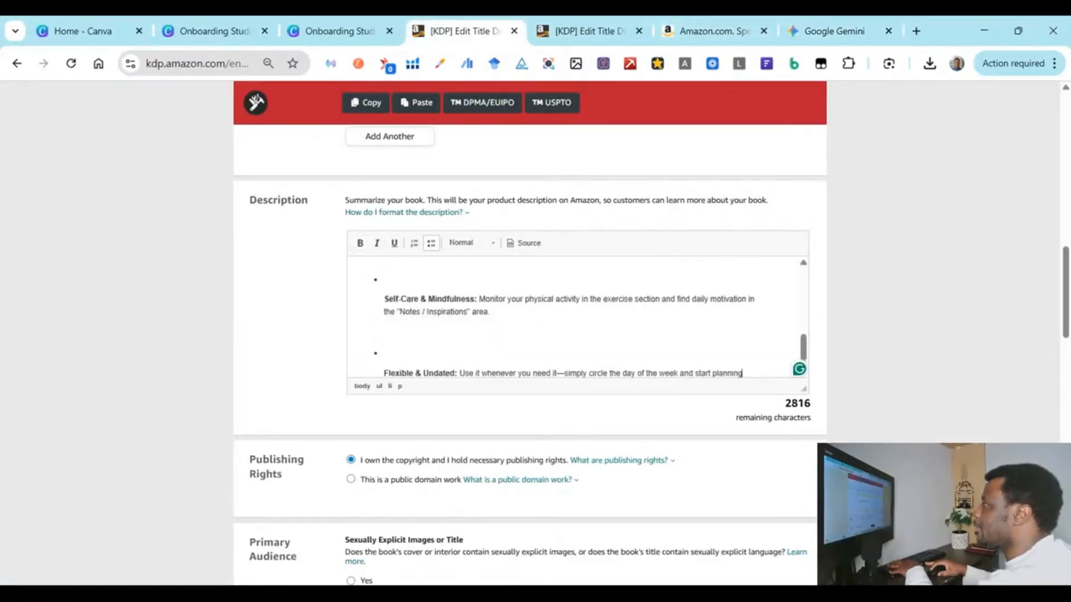
# Step: Select the Book Description section of Gemini's answer, through 'start planning.'
pyautogui.scroll(7, 578, 316)
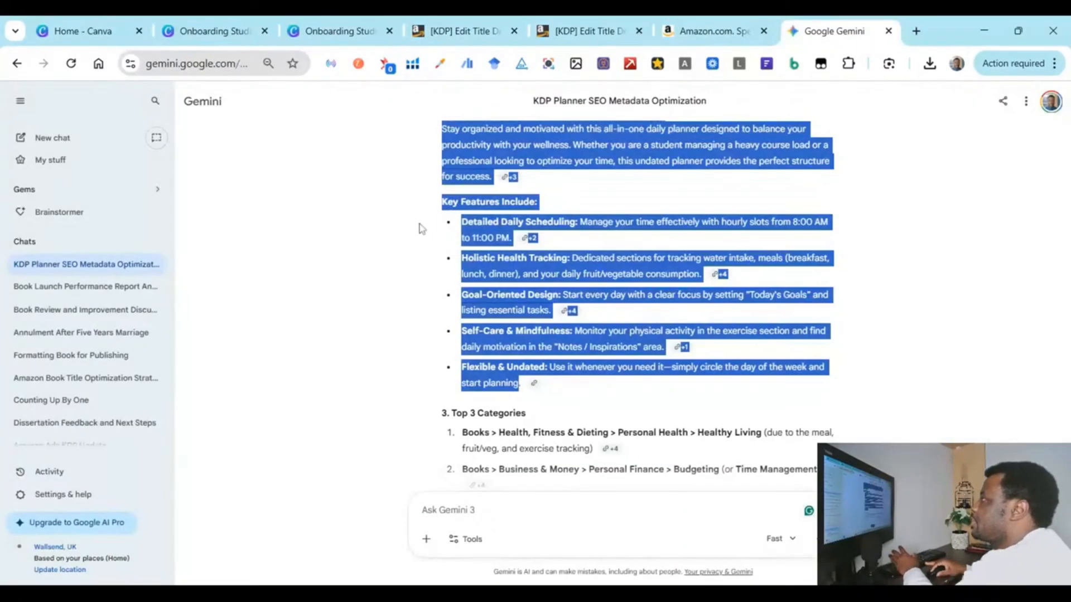
pyautogui.click(420, 223)
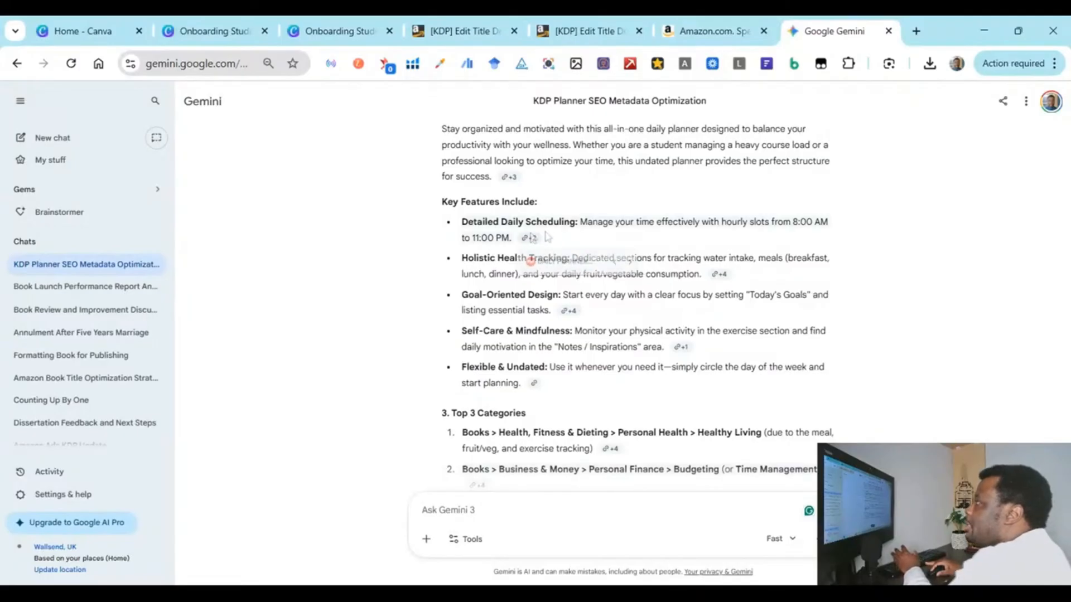
pyautogui.moveTo(574, 322)
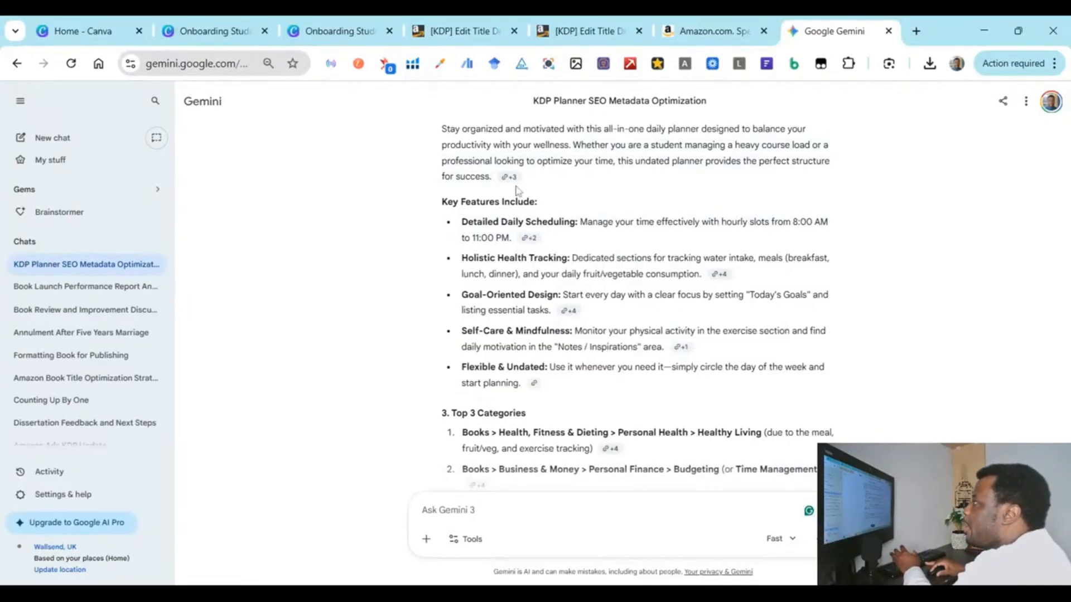
pyautogui.moveTo(505, 178)
pyautogui.scroll(2, 499, 175)
pyautogui.scroll(3, 499, 174)
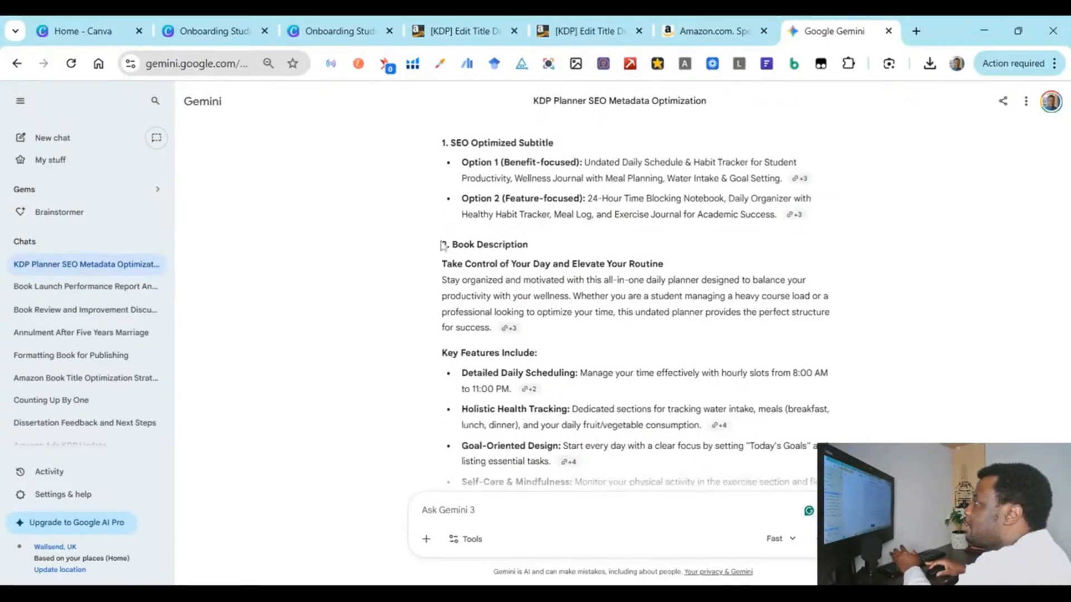
pyautogui.moveTo(443, 246); pyautogui.dragTo(552, 317)
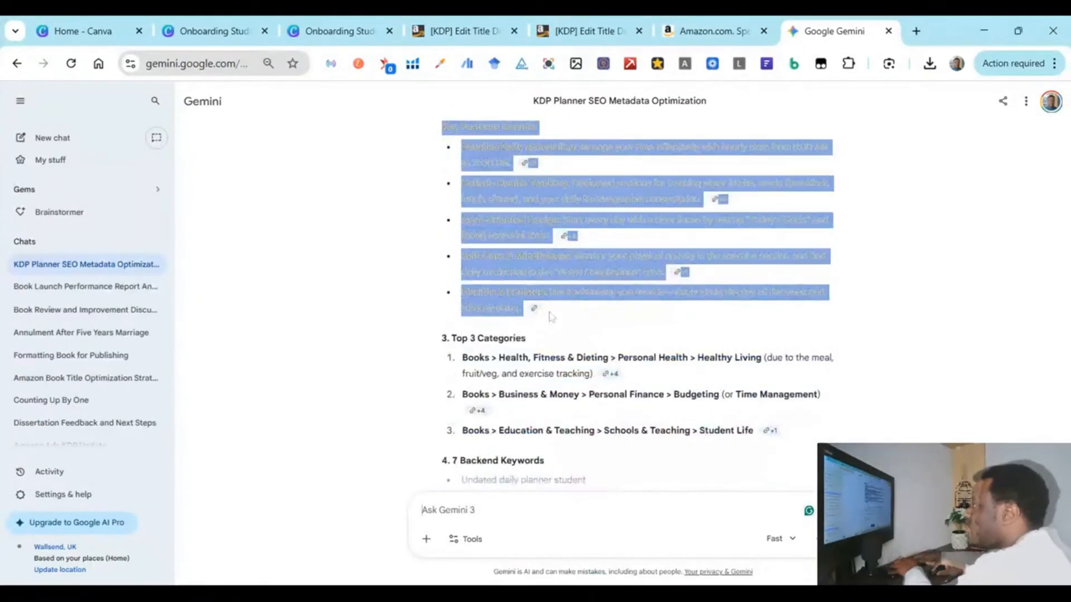
# Step: Type a follow-up asking Gemini to leave links out and format the description for pasting into Amazon
pyautogui.write('hi please do not')
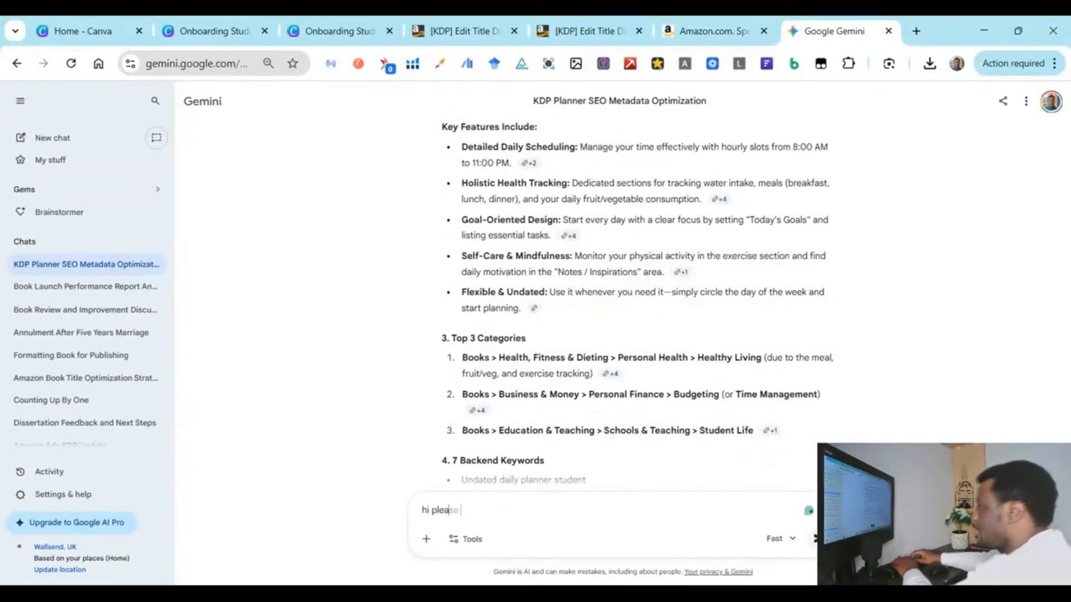
pyautogui.write(' includ')
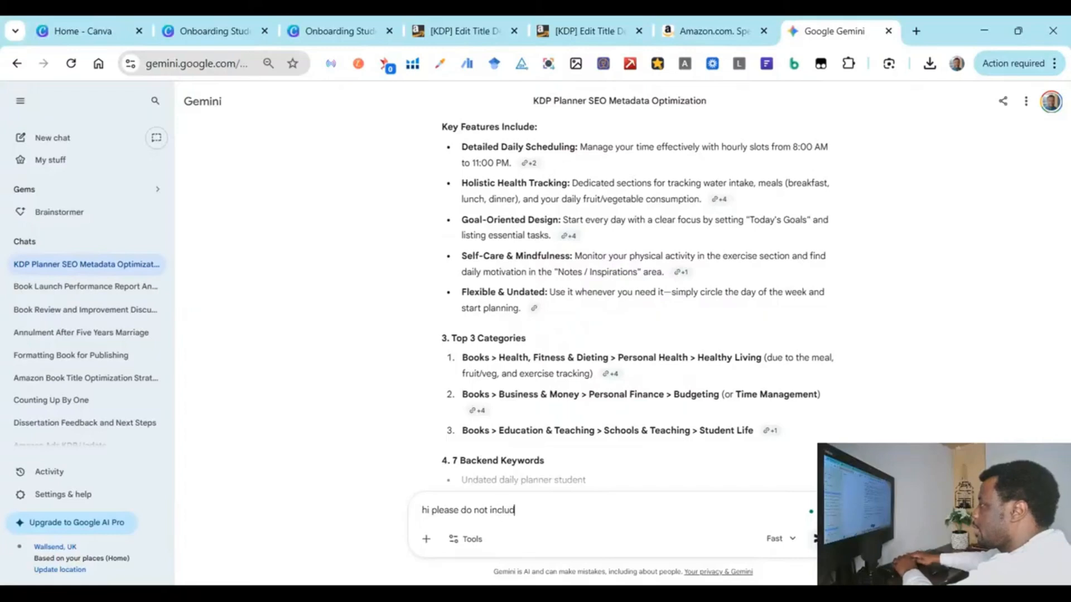
pyautogui.write('e link in th')
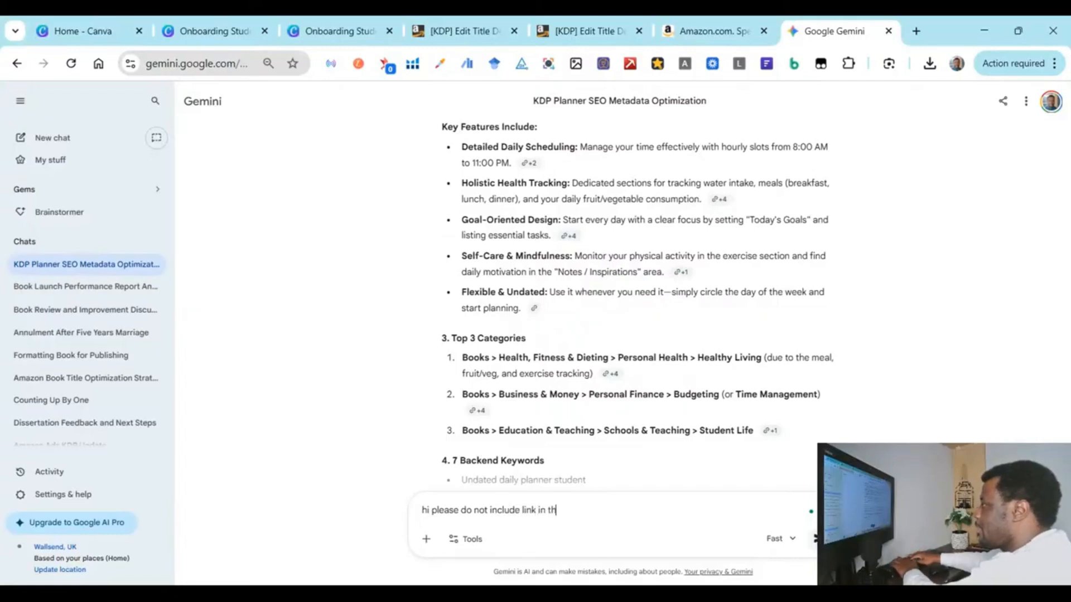
pyautogui.write('e description, form')
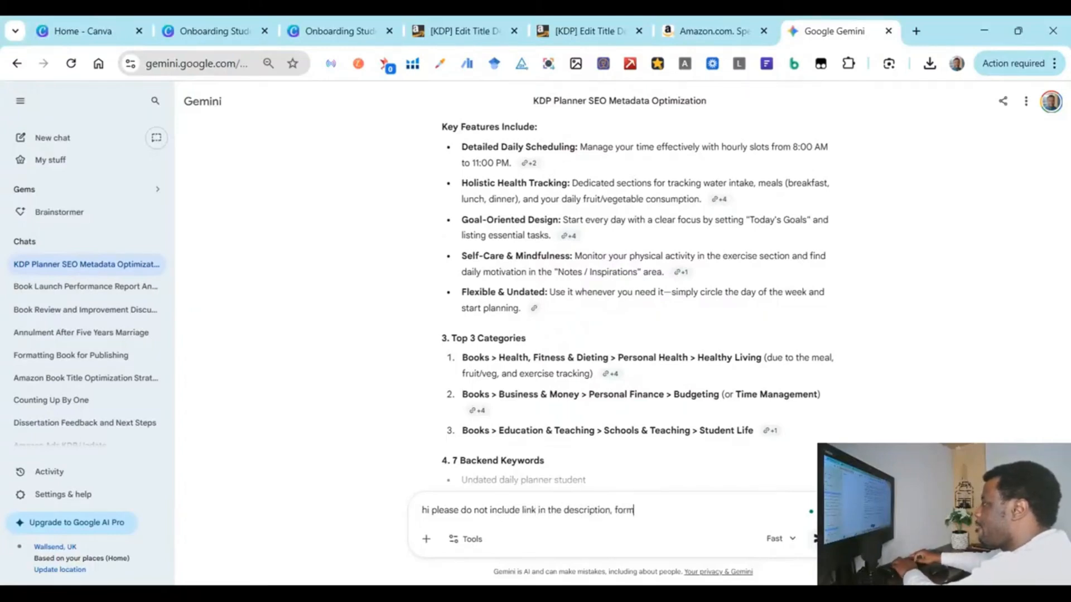
pyautogui.write('at the descrip')
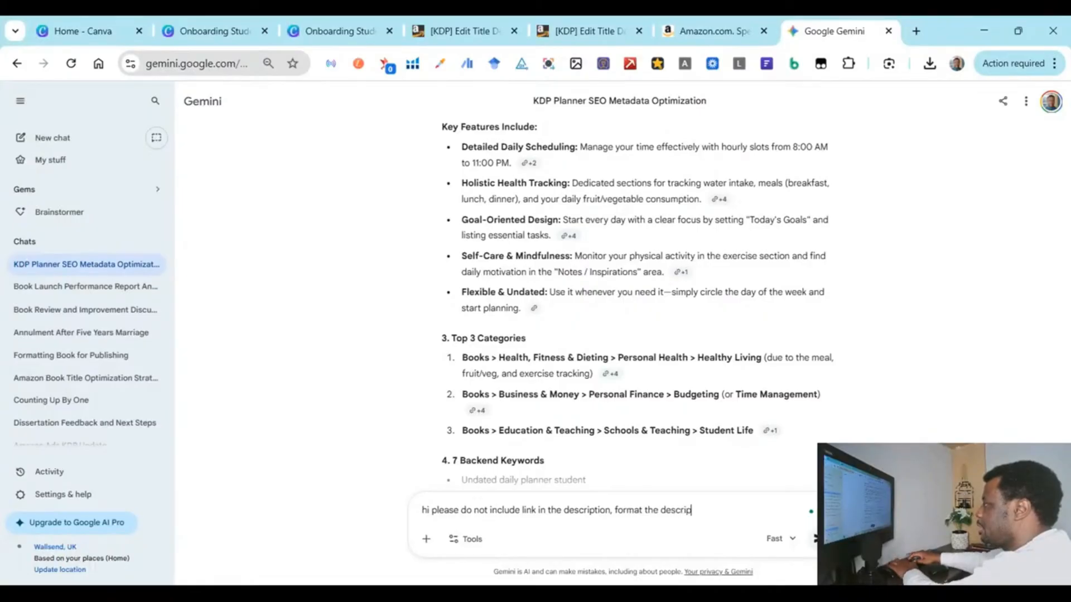
pyautogui.write('tion so i ')
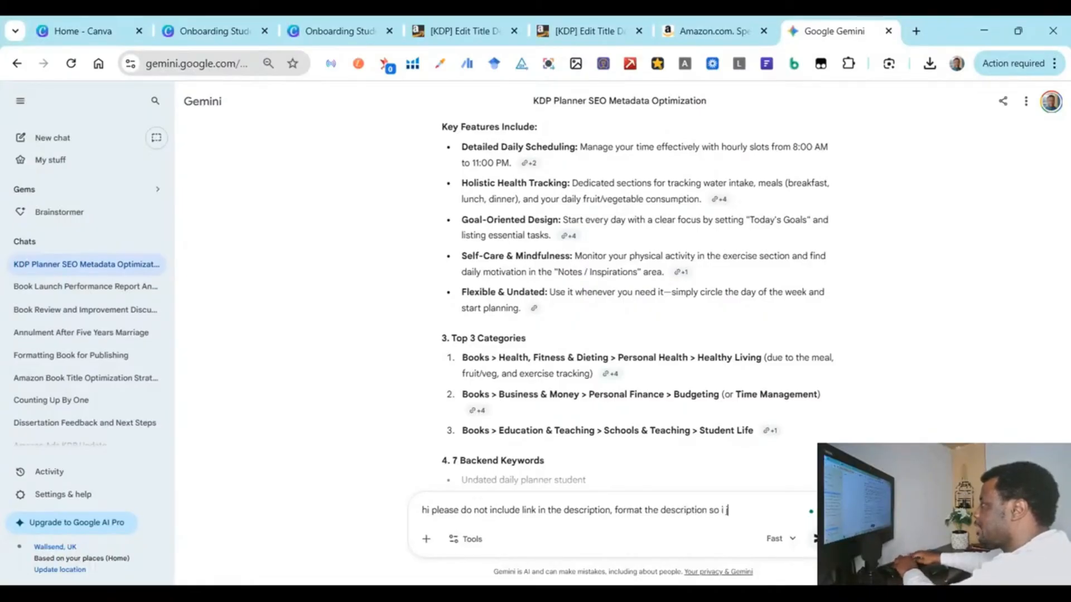
pyautogui.write('just copy and')
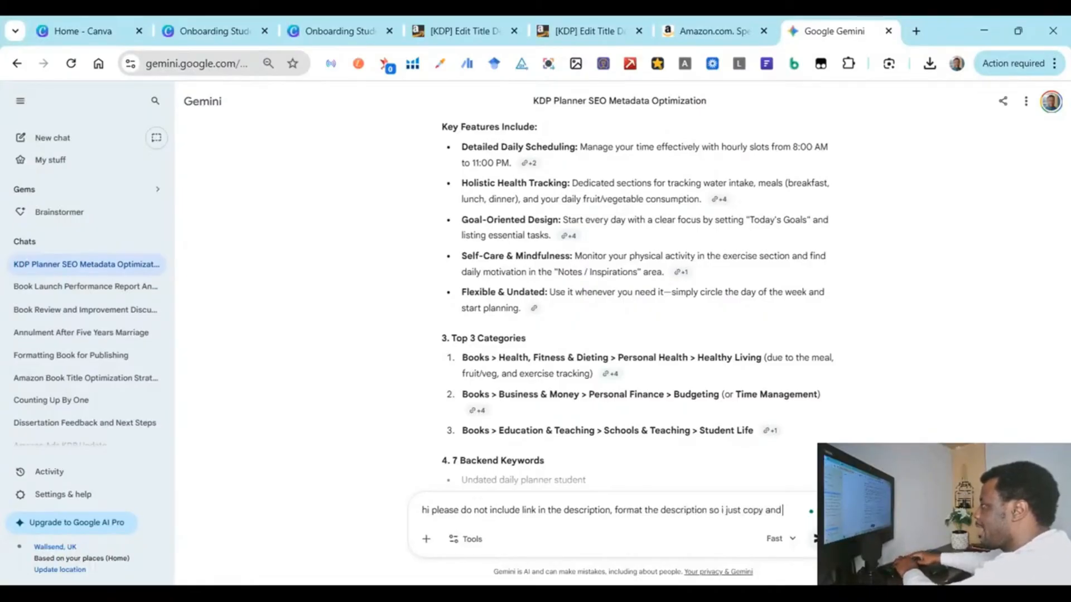
pyautogui.write(' paste dire')
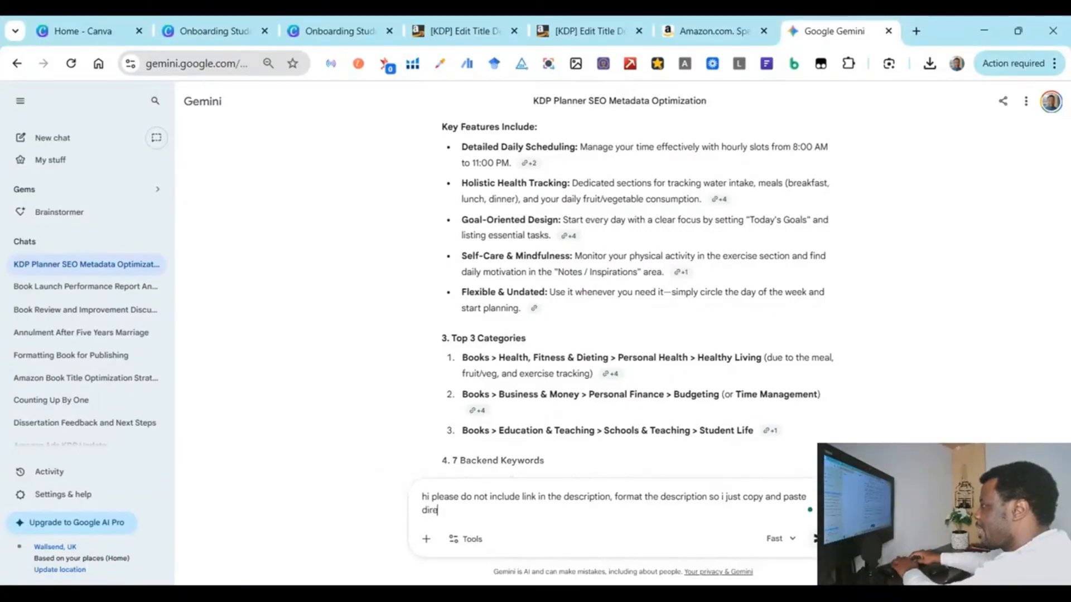
pyautogui.write('ctly into amazon.')
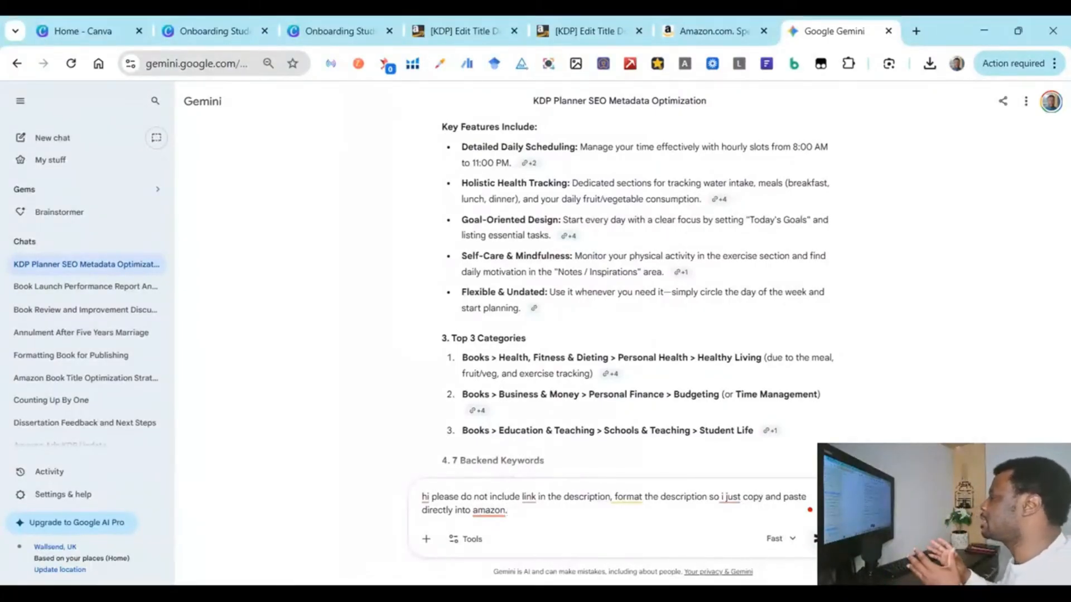
# Step: Send the follow-up and paste the rewritten description over the old KDP description
pyautogui.click(814, 539)
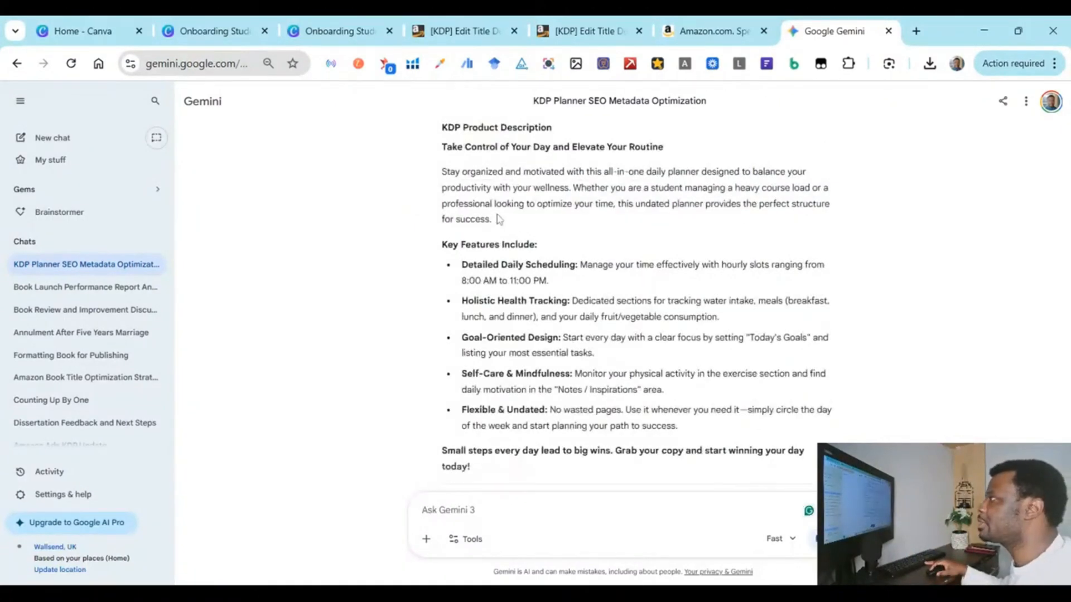
pyautogui.moveTo(442, 148); pyautogui.dragTo(499, 467)
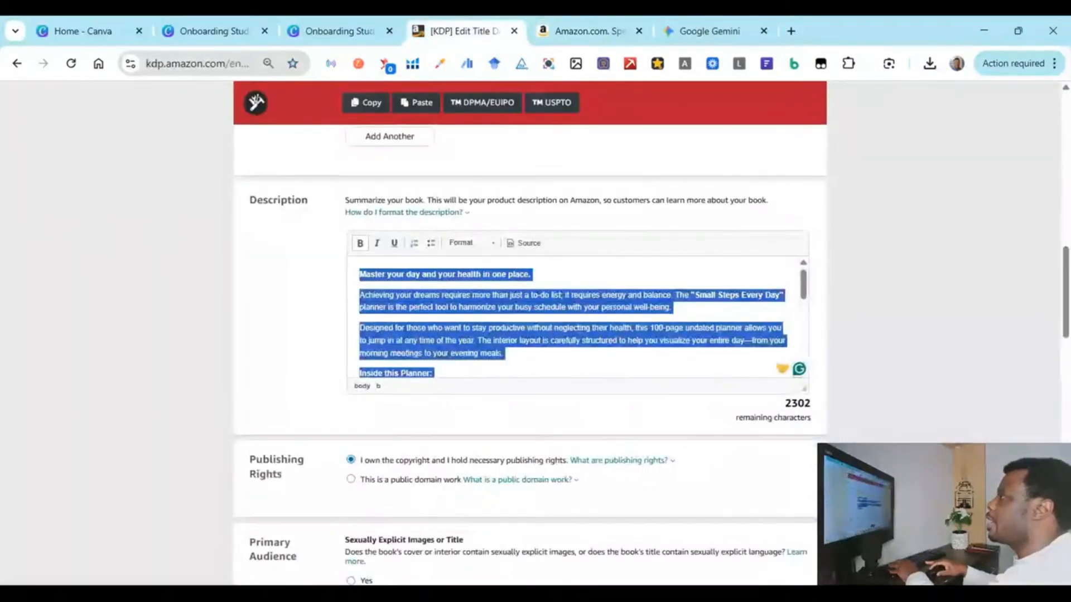
pyautogui.hotkey('ctrl', 'v')
# Step: Review the pasted description with its bold key-feature bullets, then glance at Gemini and Canva and return to KDP
pyautogui.scroll(10, 574, 318)
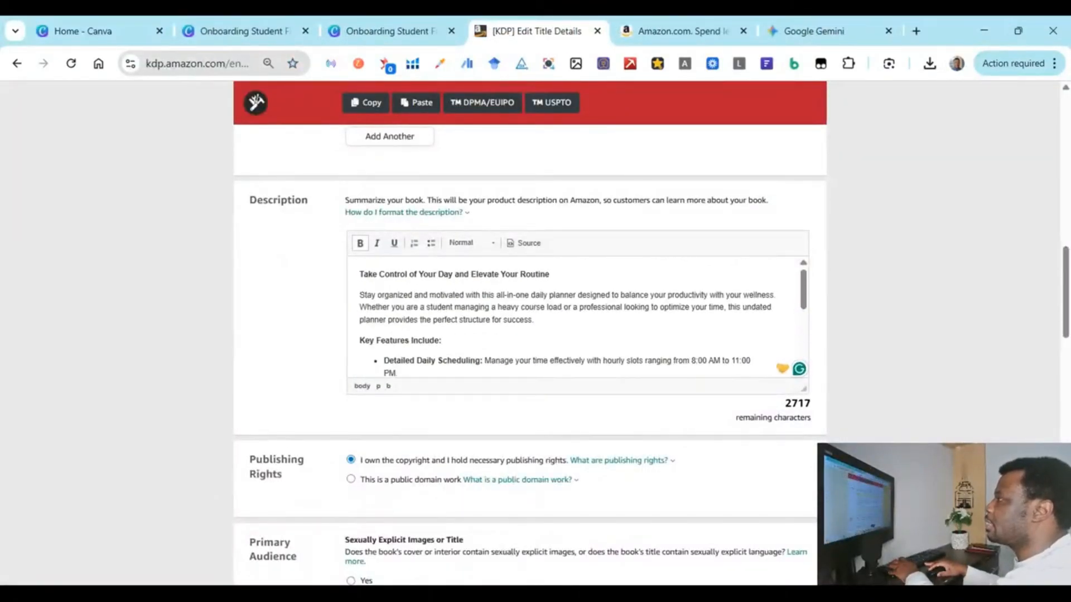
pyautogui.scroll(-10, 574, 317)
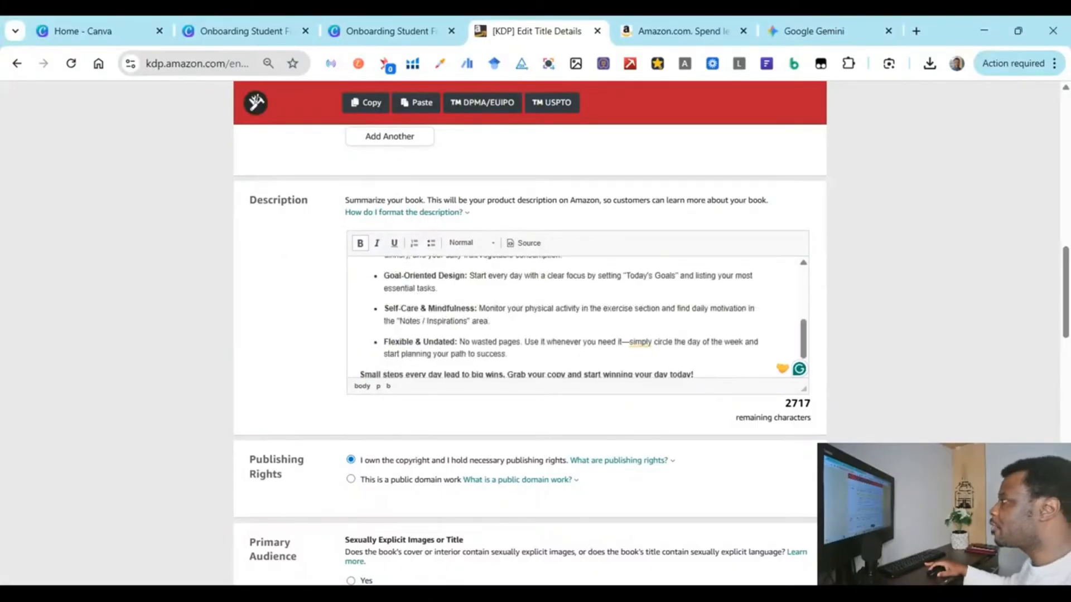
pyautogui.scroll(10, 575, 318)
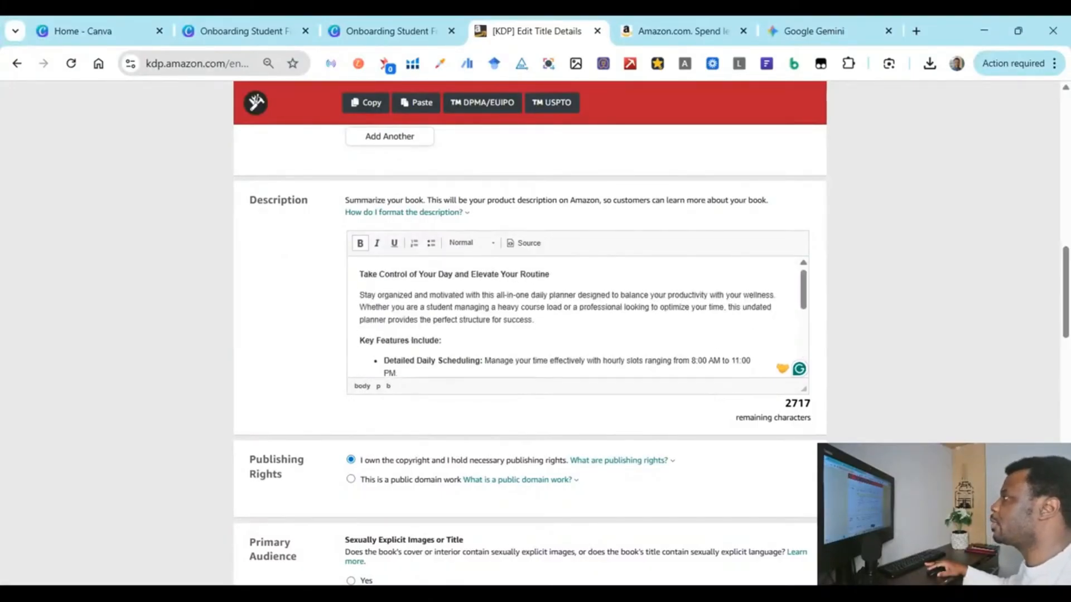
pyautogui.scroll(-2, 574, 318)
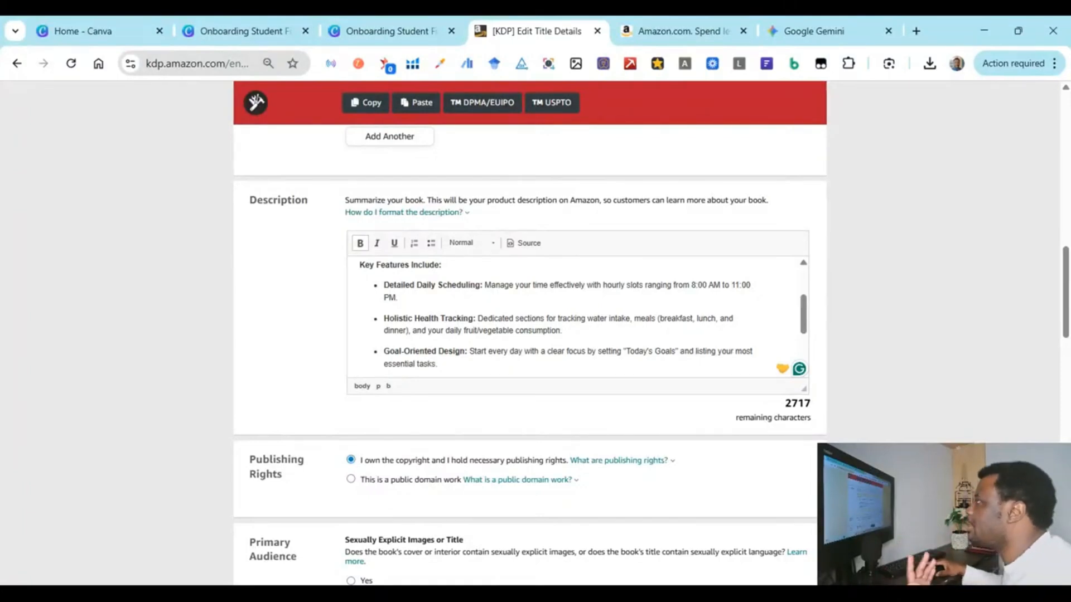
pyautogui.scroll(-3, 577, 312)
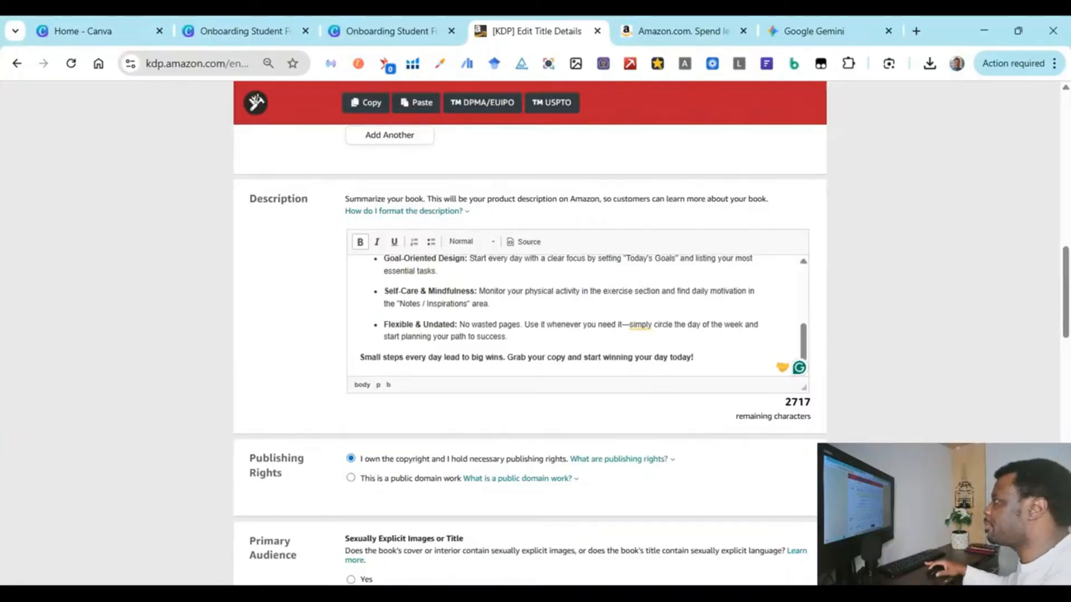
pyautogui.scroll(-3, 490, 322)
pyautogui.scroll(2, 489, 322)
pyautogui.click(827, 22)
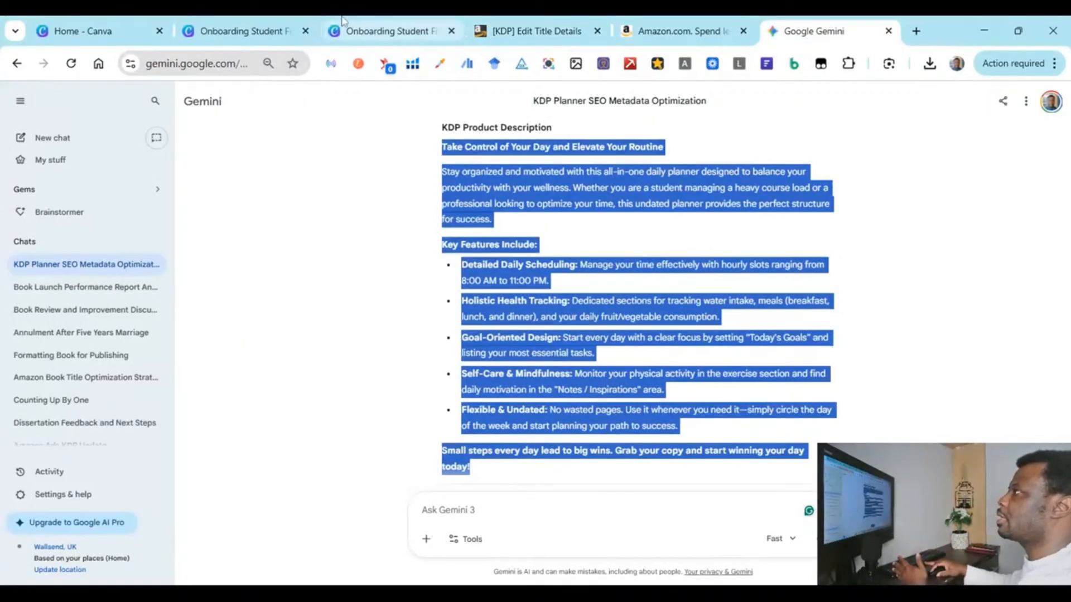
pyautogui.click(343, 23)
pyautogui.click(504, 31)
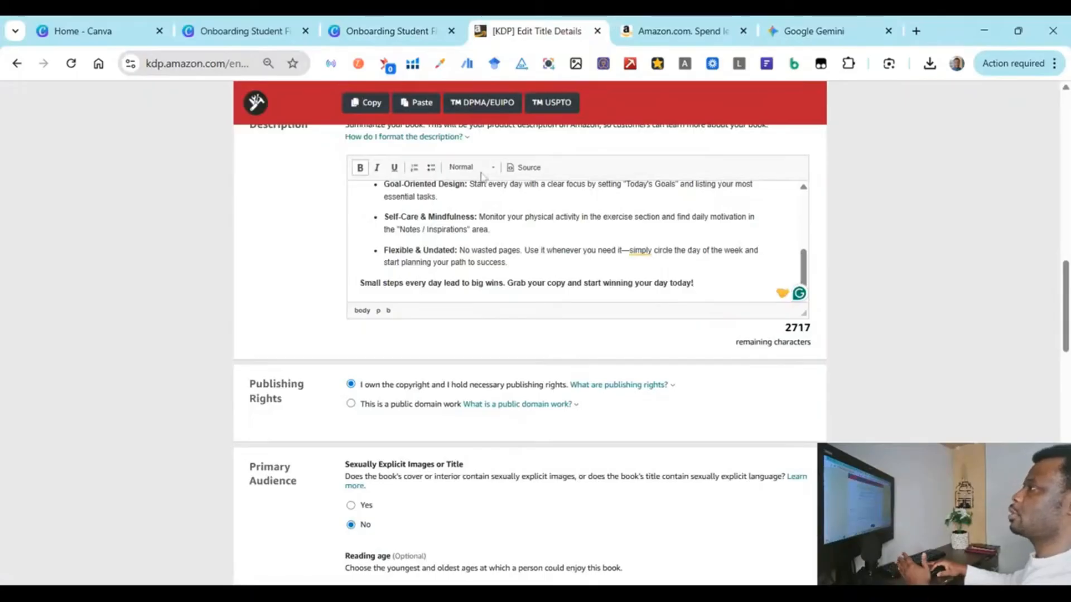
pyautogui.scroll(-1, 480, 176)
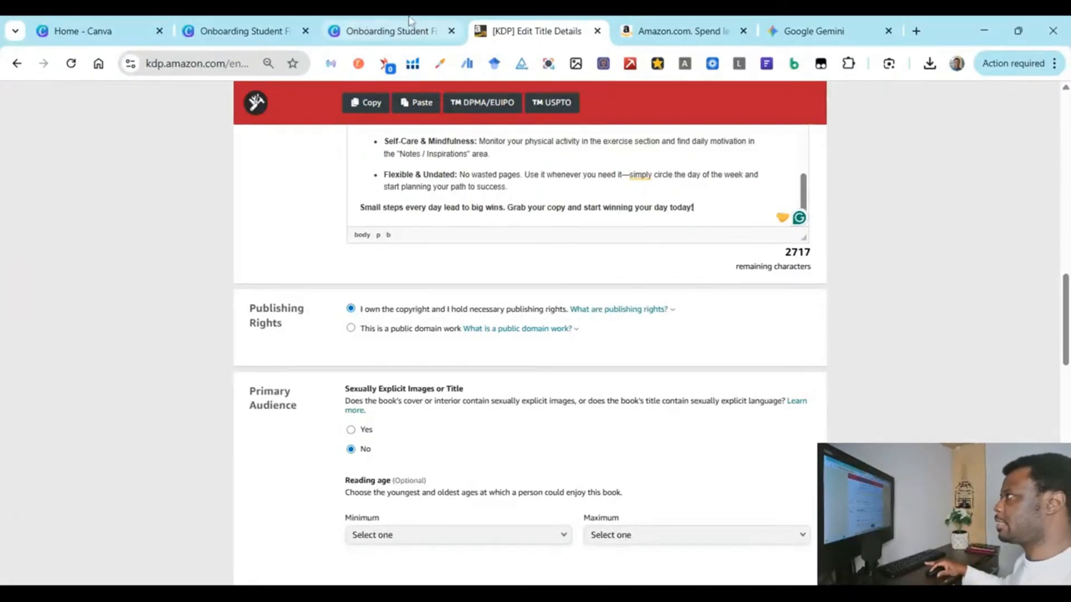
pyautogui.click(245, 29)
pyautogui.click(361, 22)
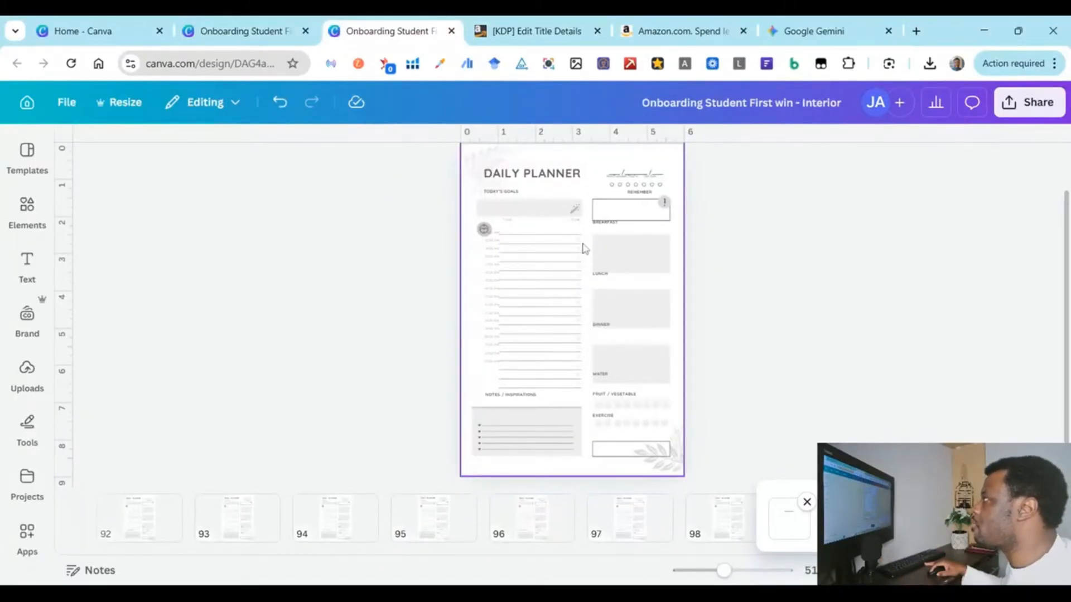
pyautogui.click(540, 23)
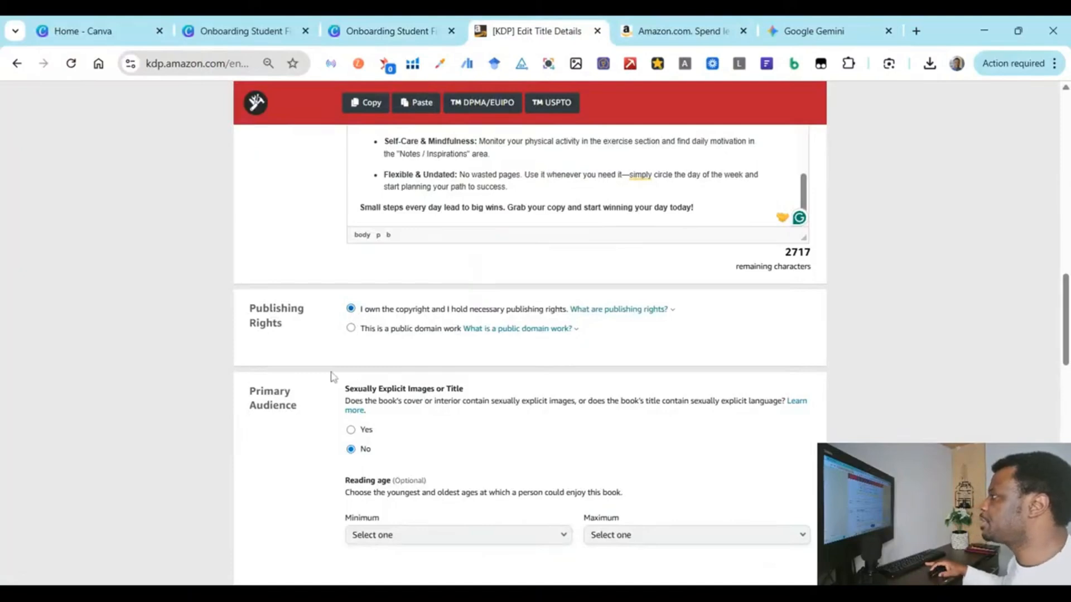
pyautogui.scroll(-3, 331, 377)
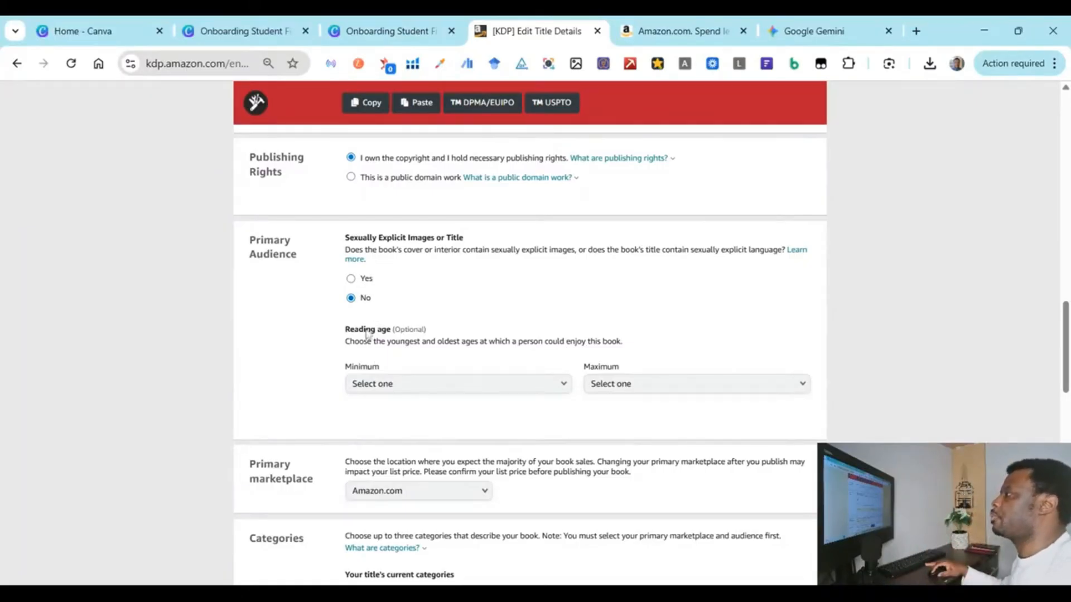
pyautogui.scroll(-3, 337, 406)
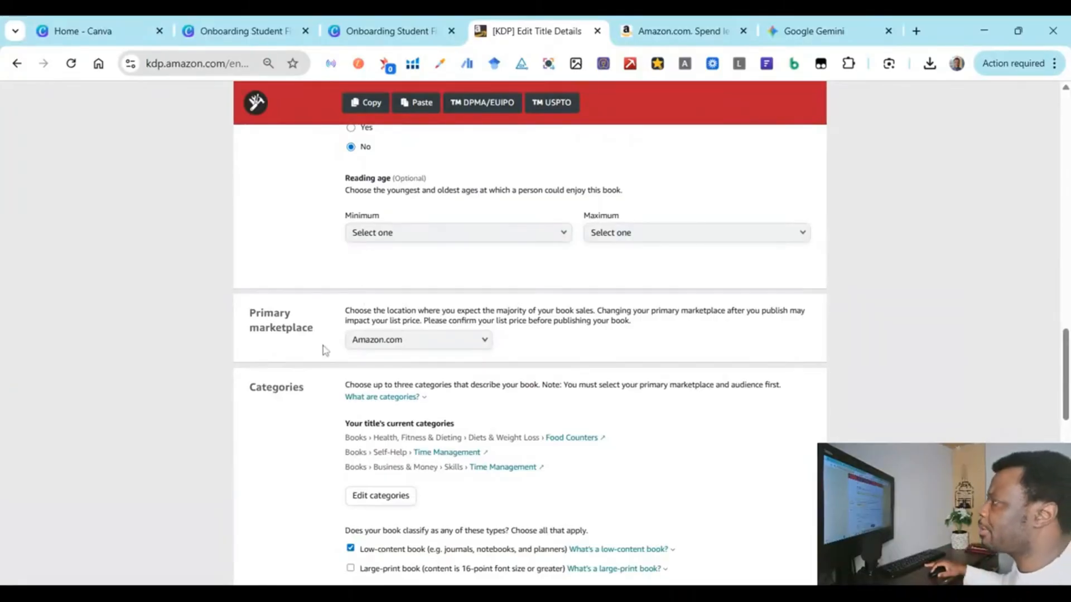
# Step: Leave Amazon.com as primary marketplace, then review Gemini's top 3 categories and seven backend keywords
pyautogui.click(369, 341)
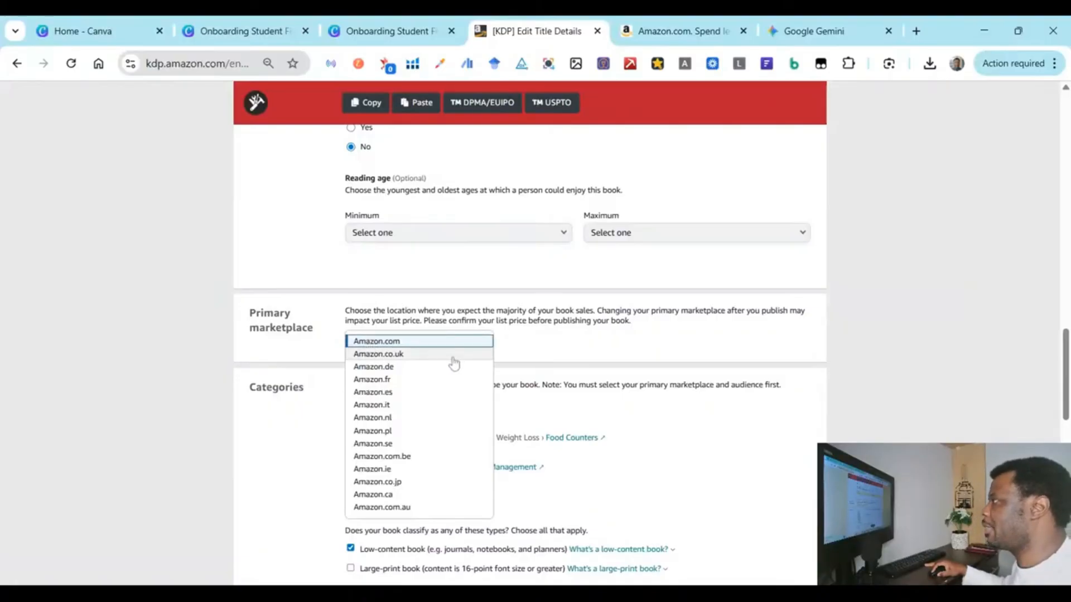
pyautogui.click(241, 364)
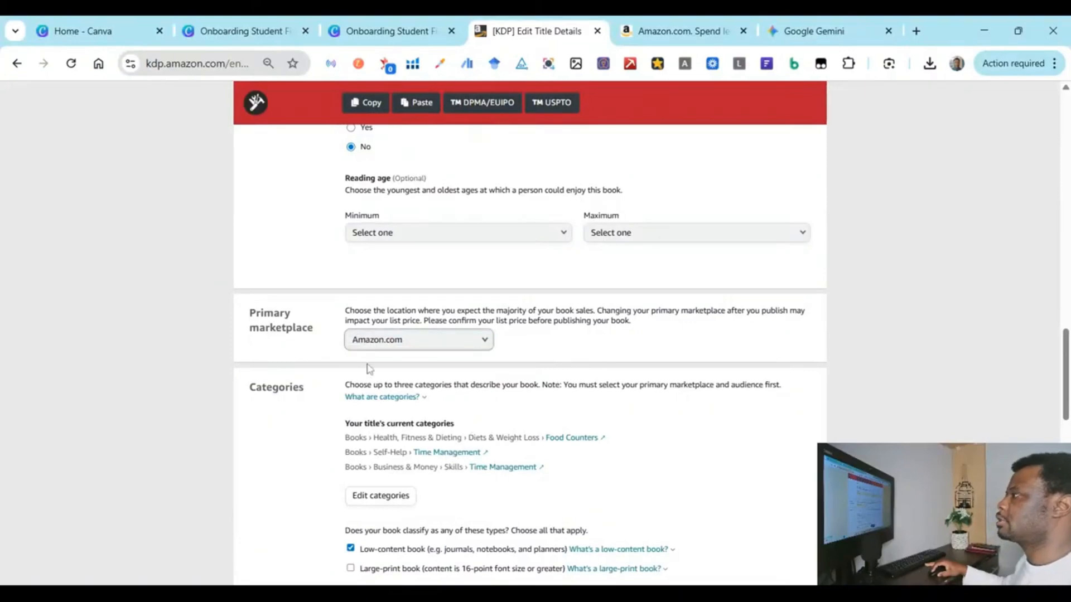
pyautogui.scroll(-3, 285, 384)
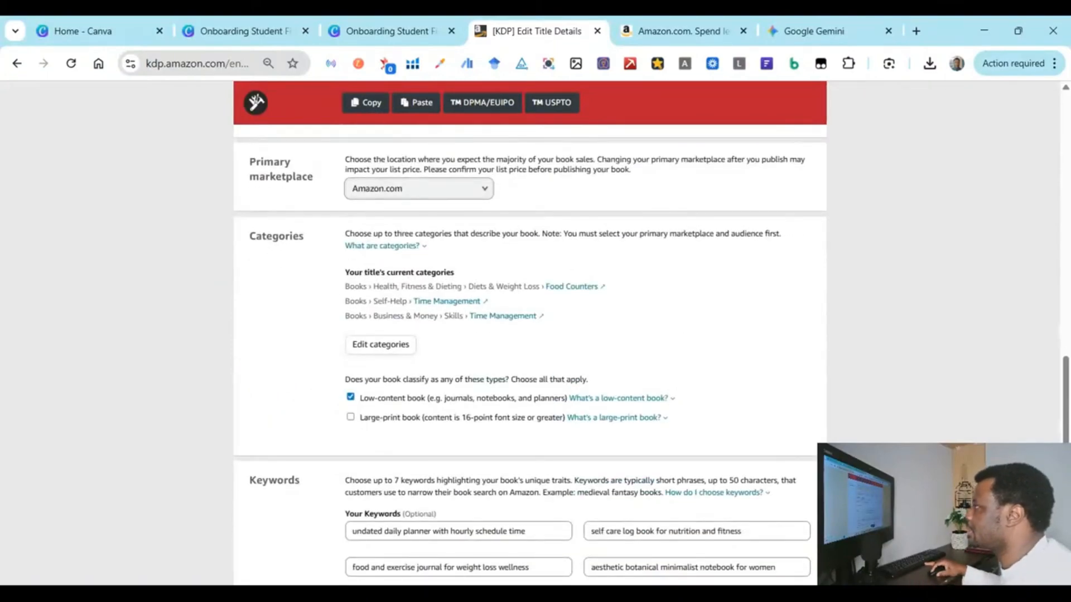
pyautogui.click(815, 33)
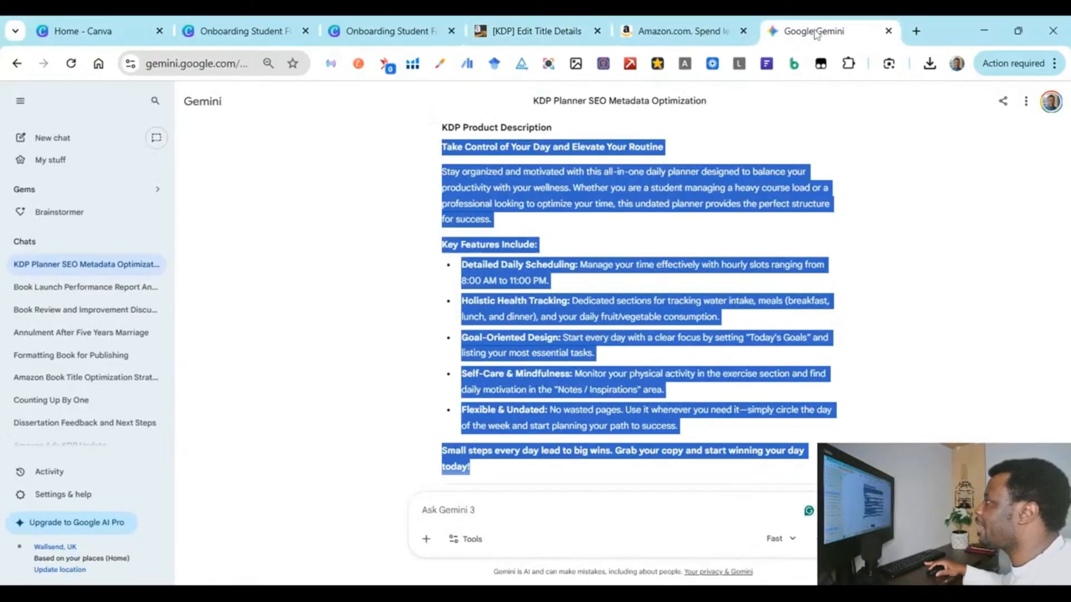
pyautogui.scroll(-5, 450, 240)
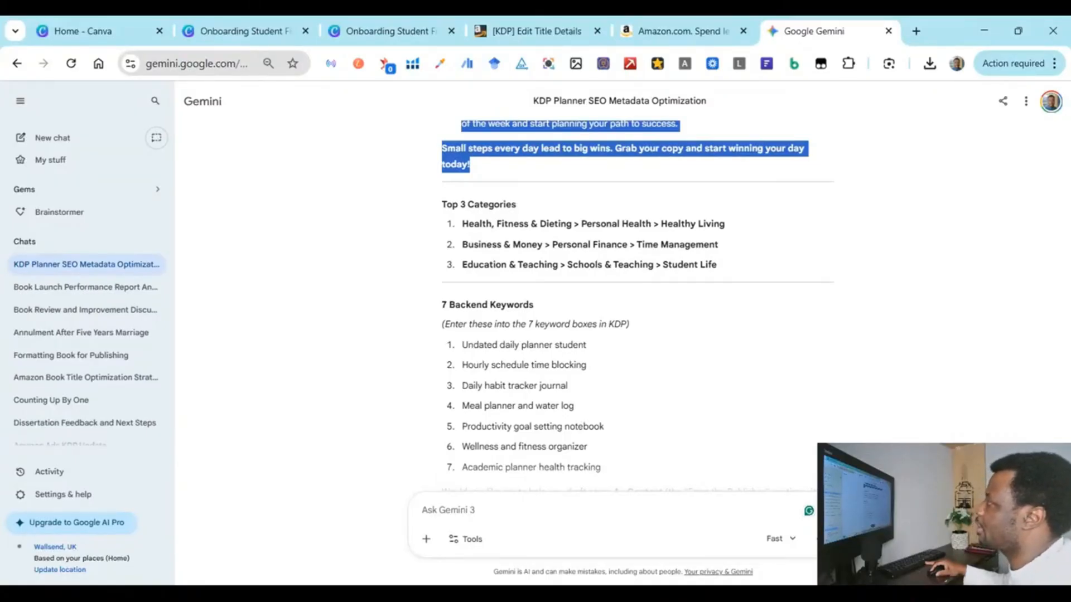
# Step: In the category editor, remove the Food Counters placement and compare the category list with Gemini
pyautogui.click(527, 30)
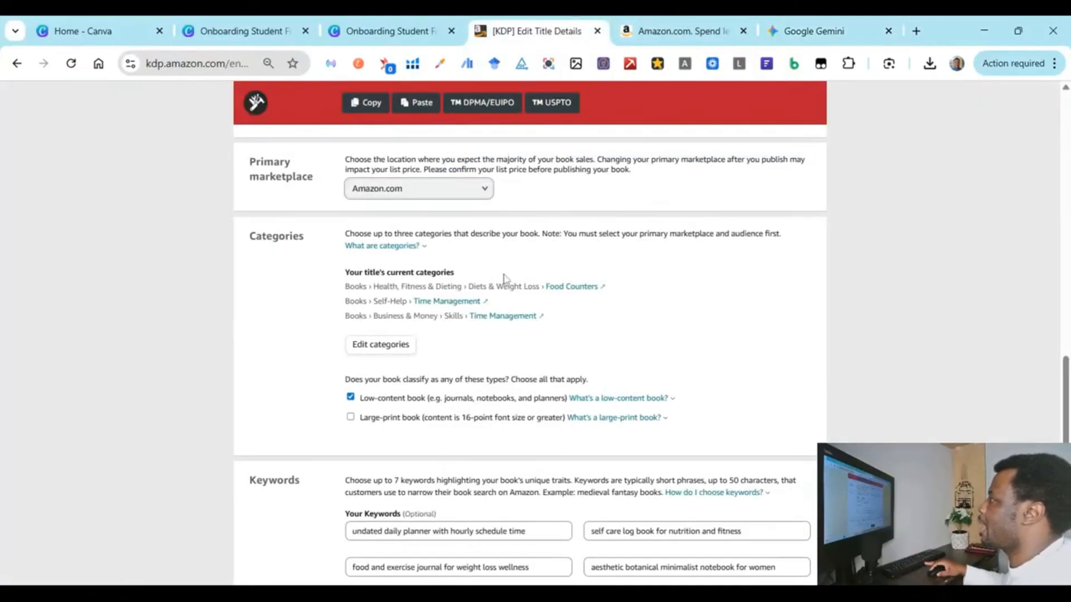
pyautogui.click(388, 351)
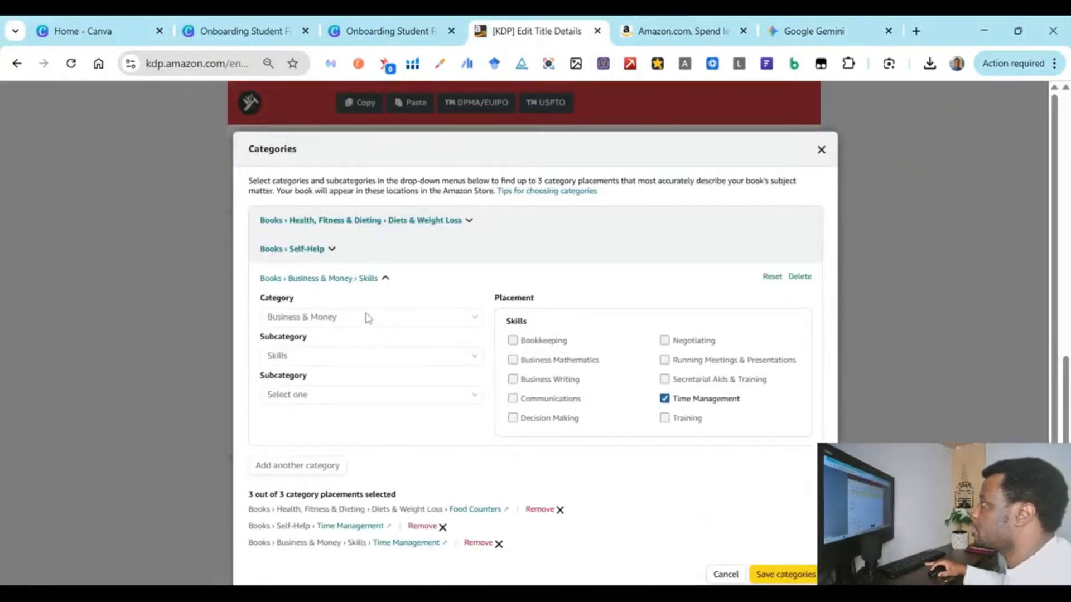
pyautogui.scroll(-1, 538, 459)
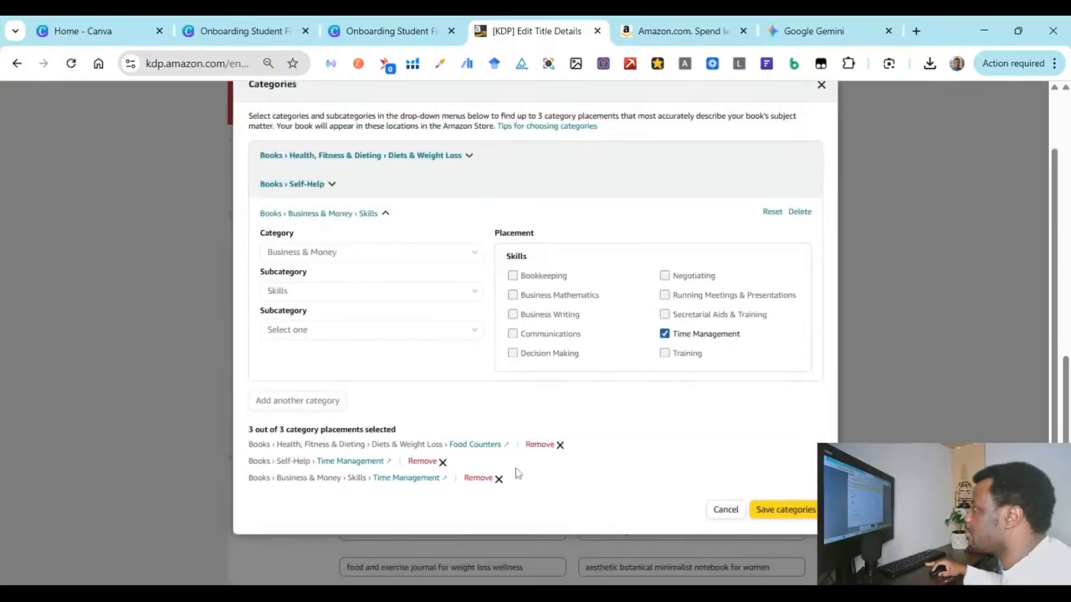
pyautogui.click(547, 455)
pyautogui.click(372, 195)
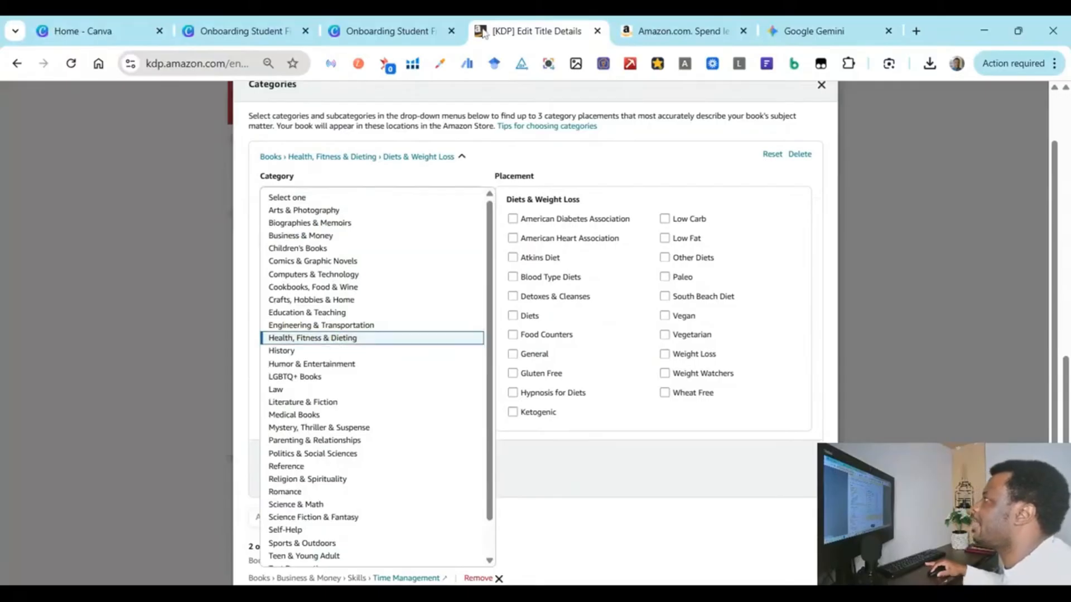
pyautogui.click(779, 21)
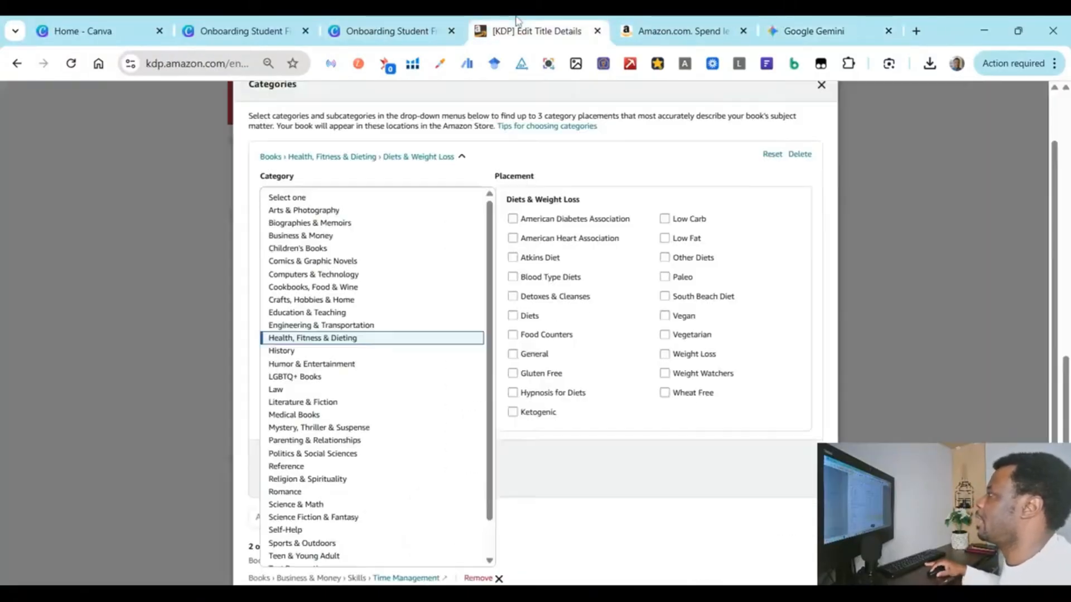
pyautogui.click(536, 31)
pyautogui.click(681, 317)
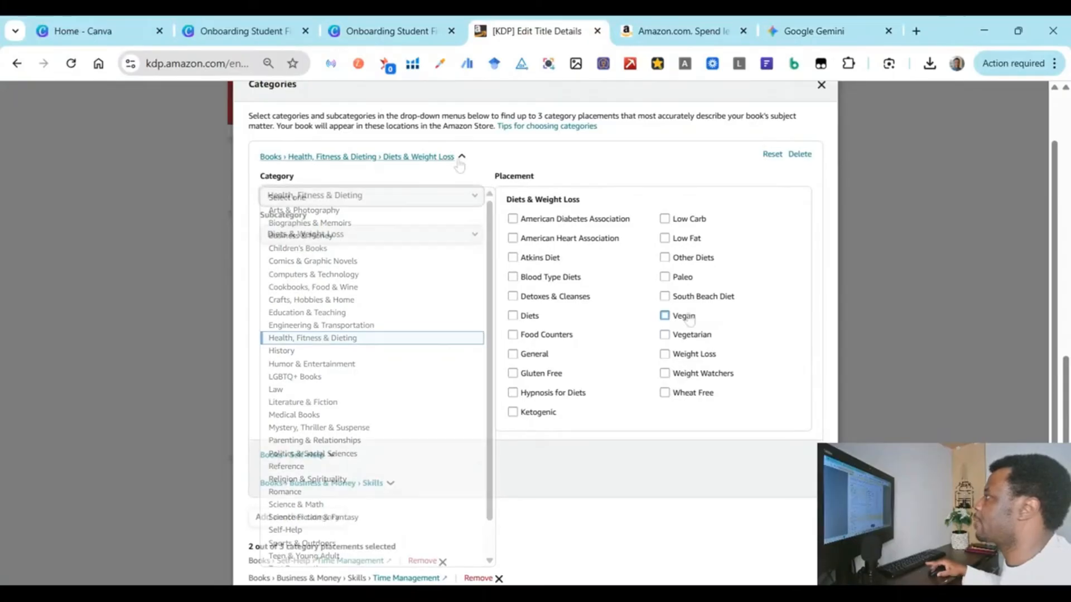
pyautogui.scroll(2, 679, 315)
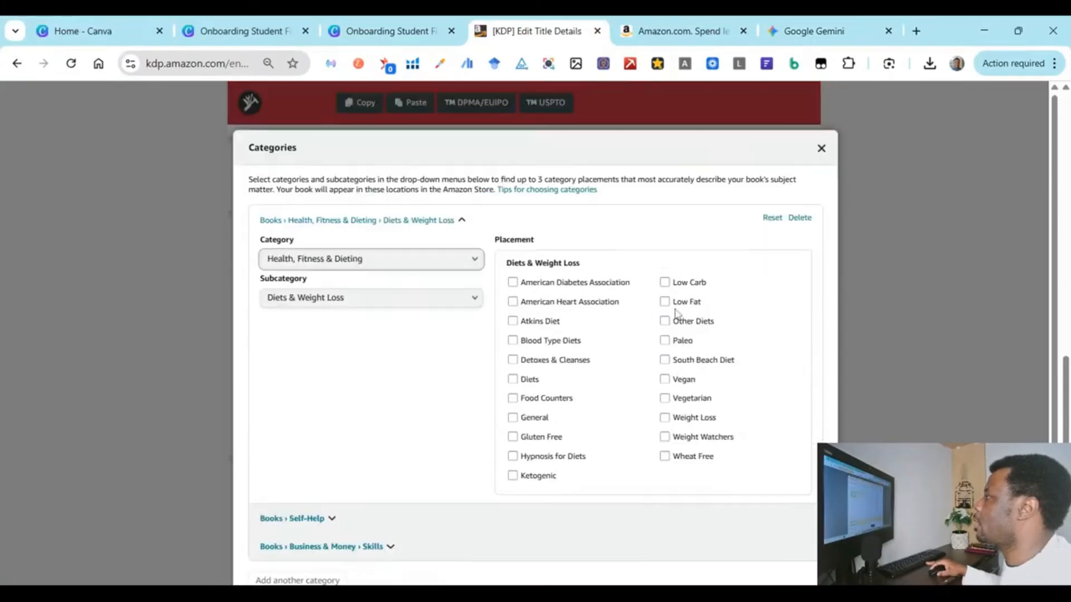
# Step: Replace the old block with a new Health, Fitness & Dieting › Personal Health category block
pyautogui.click(800, 219)
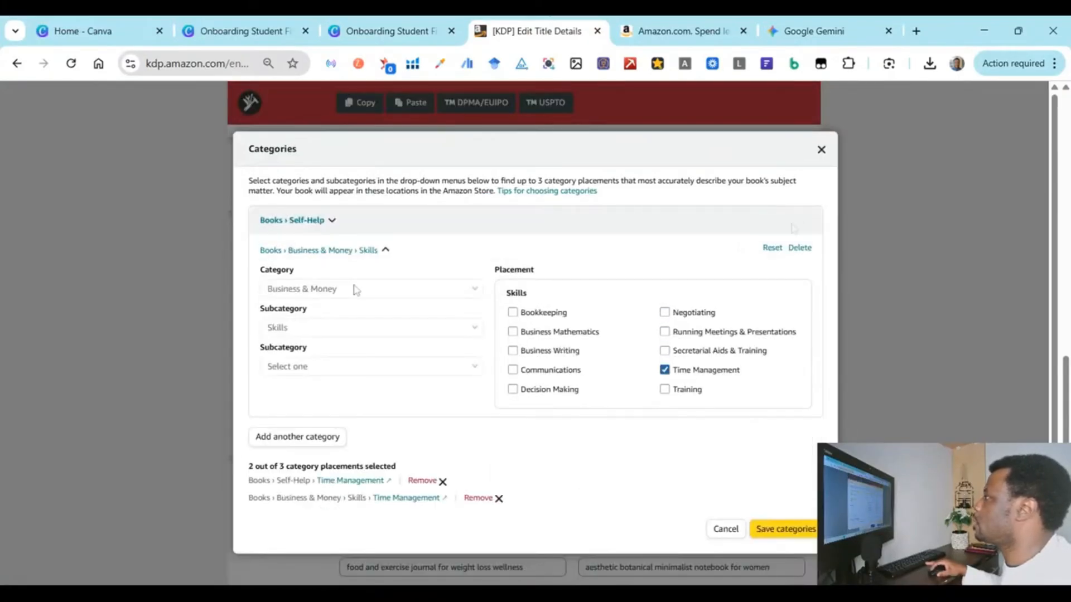
pyautogui.click(295, 436)
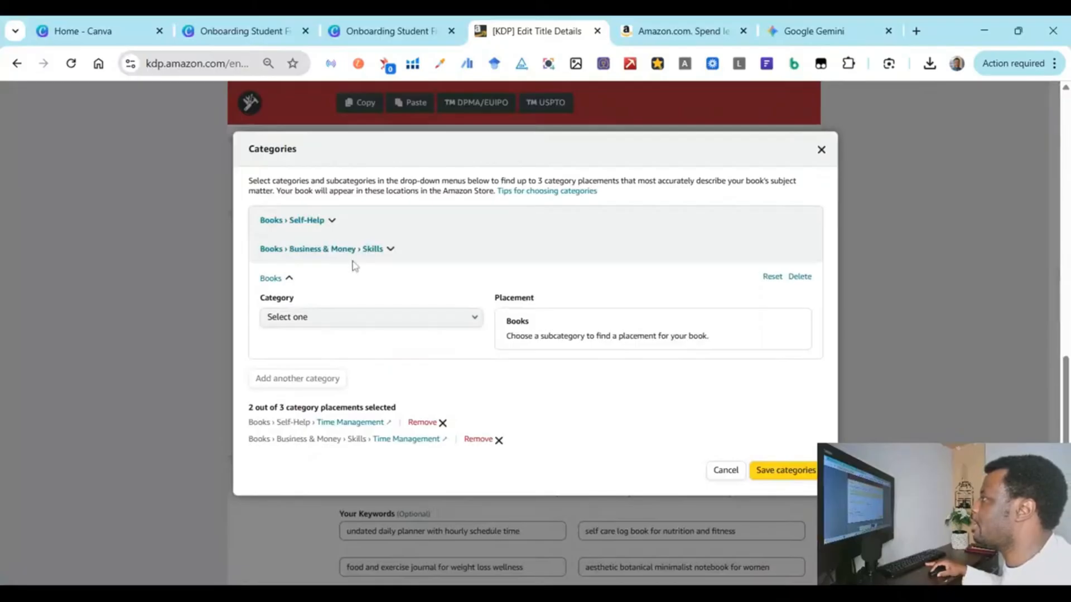
pyautogui.click(334, 323)
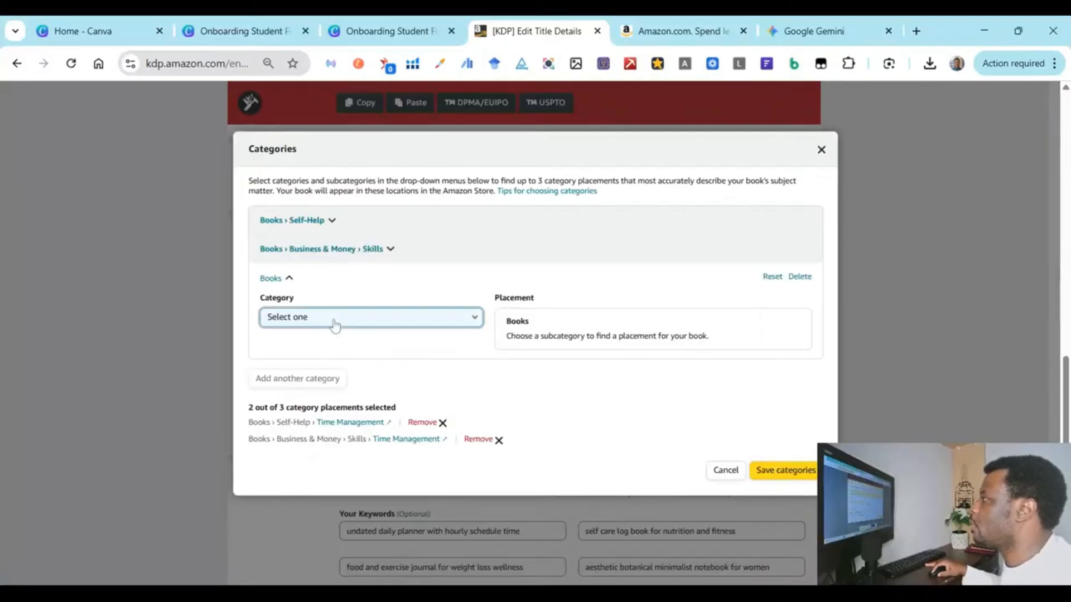
pyautogui.click(334, 326)
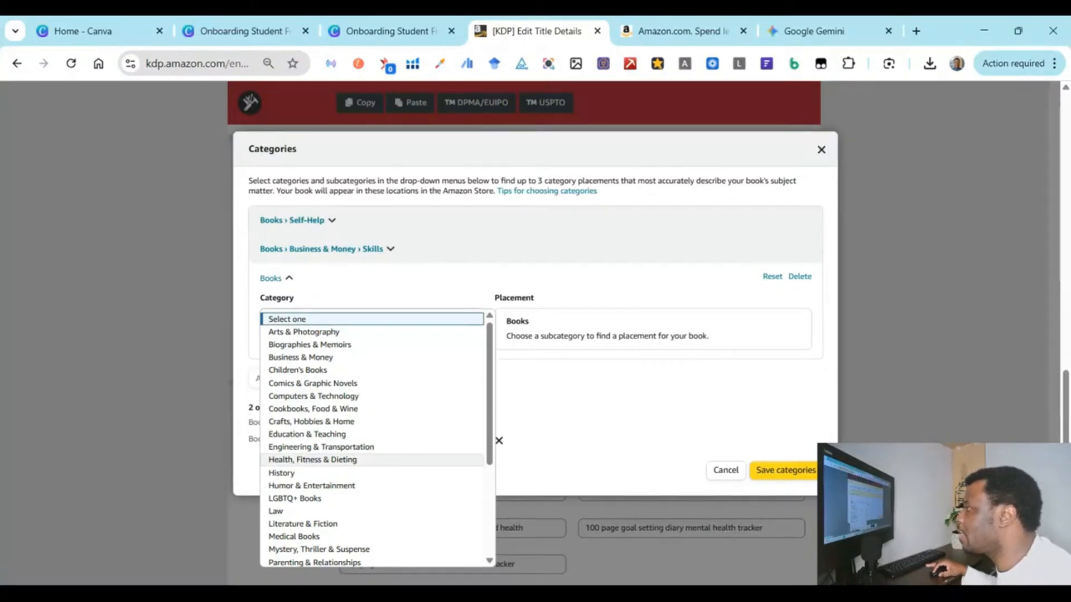
pyautogui.click(313, 459)
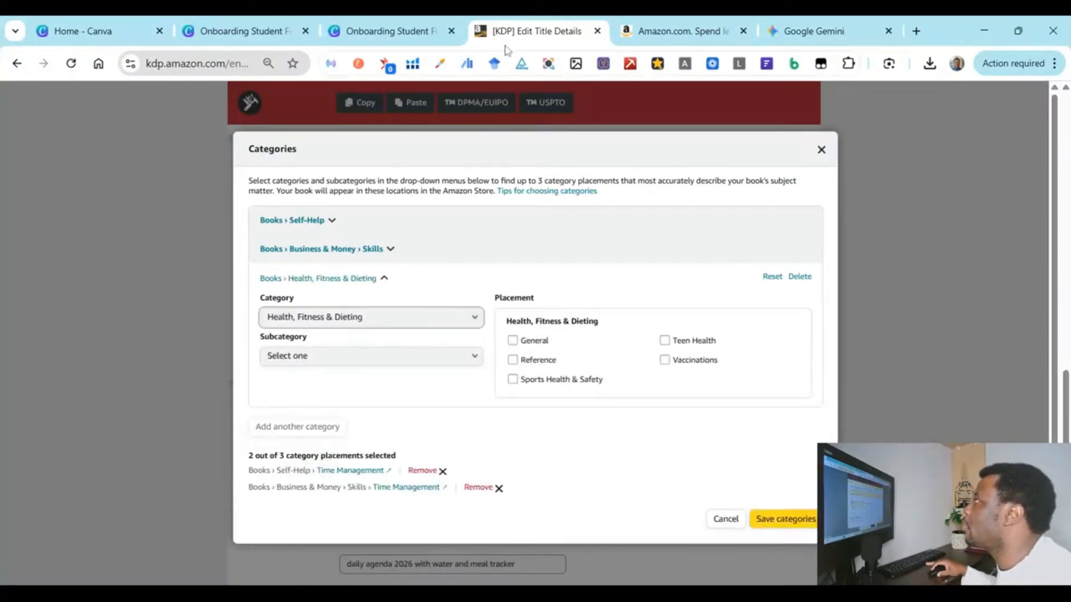
pyautogui.click(774, 24)
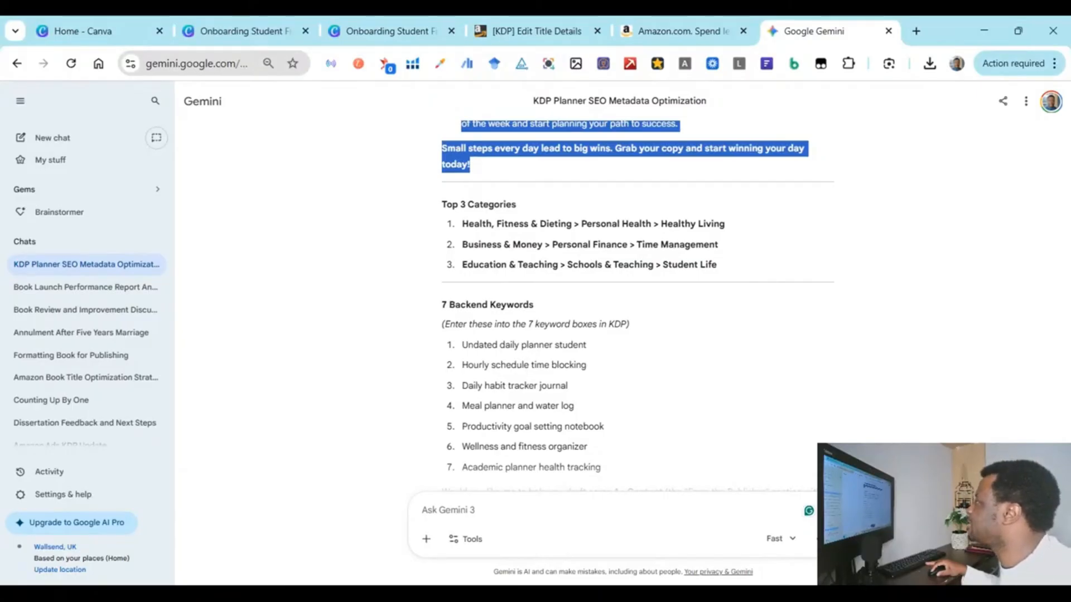
pyautogui.click(517, 22)
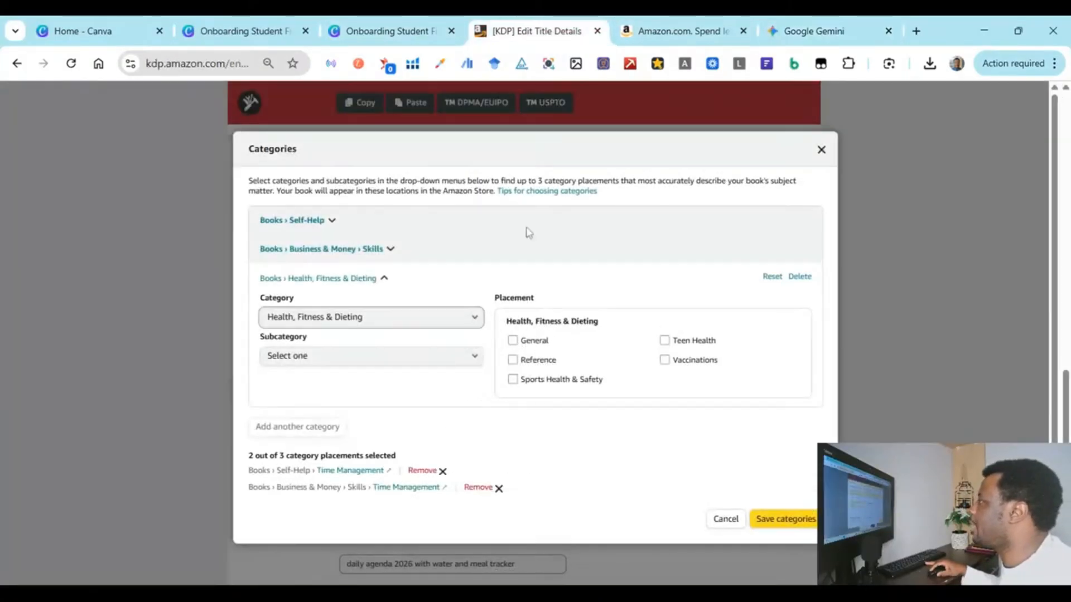
pyautogui.click(385, 363)
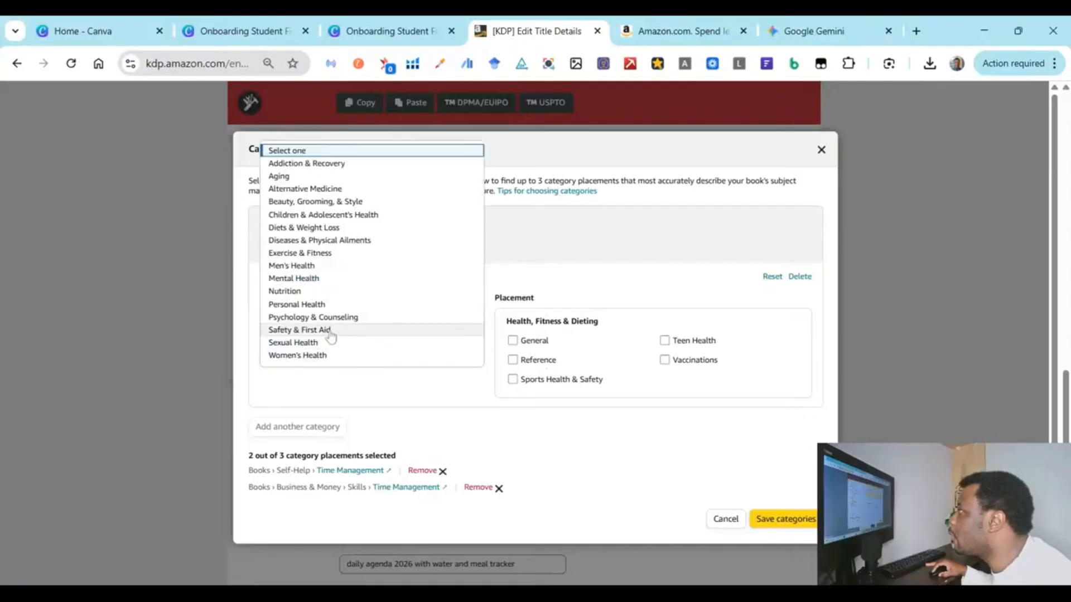
pyautogui.click(305, 305)
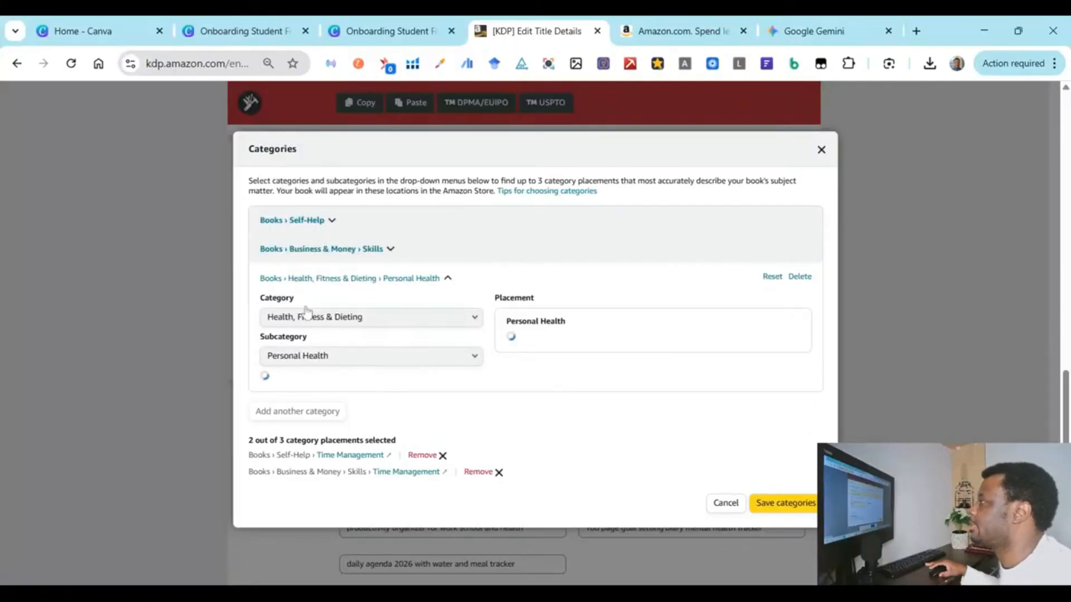
# Step: Check Gemini's Healthy Living suggestion, then tick Personal Health › General as a placement
pyautogui.click(812, 25)
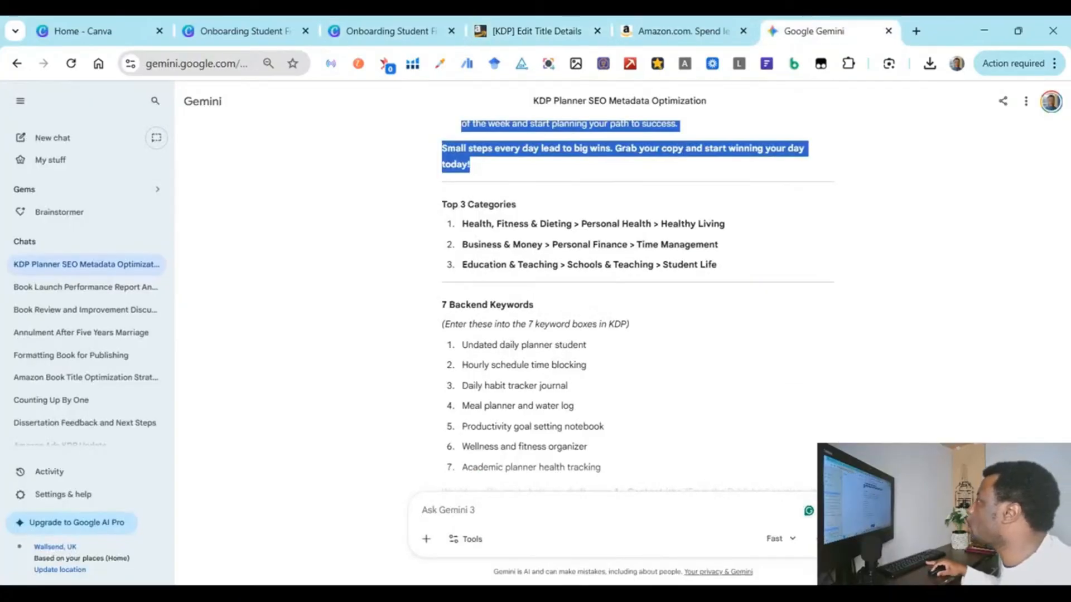
pyautogui.moveTo(660, 223); pyautogui.dragTo(726, 224)
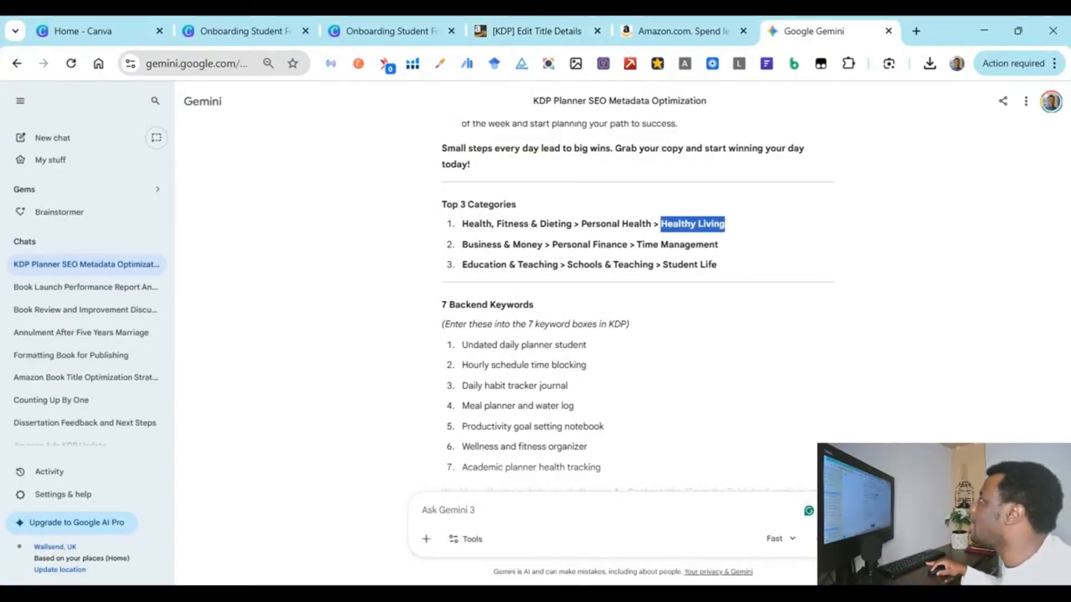
pyautogui.click(552, 23)
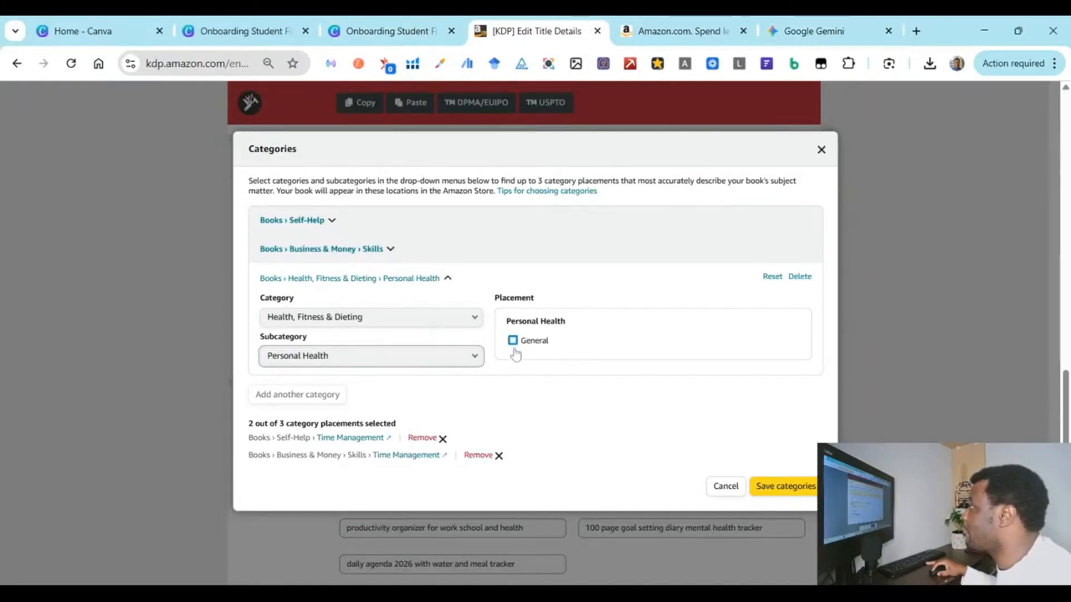
pyautogui.click(434, 357)
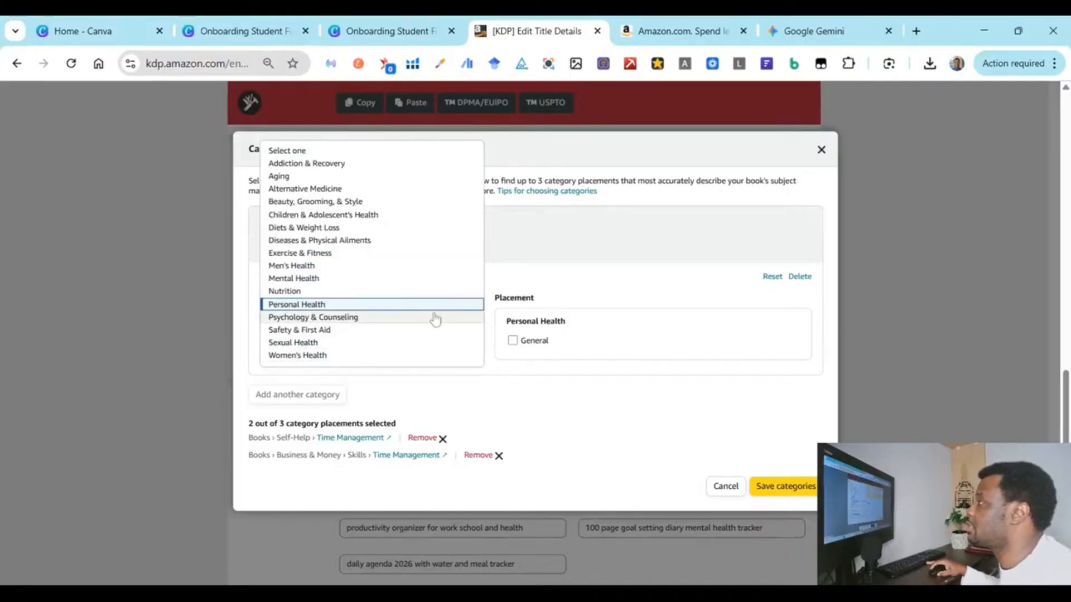
pyautogui.click(512, 347)
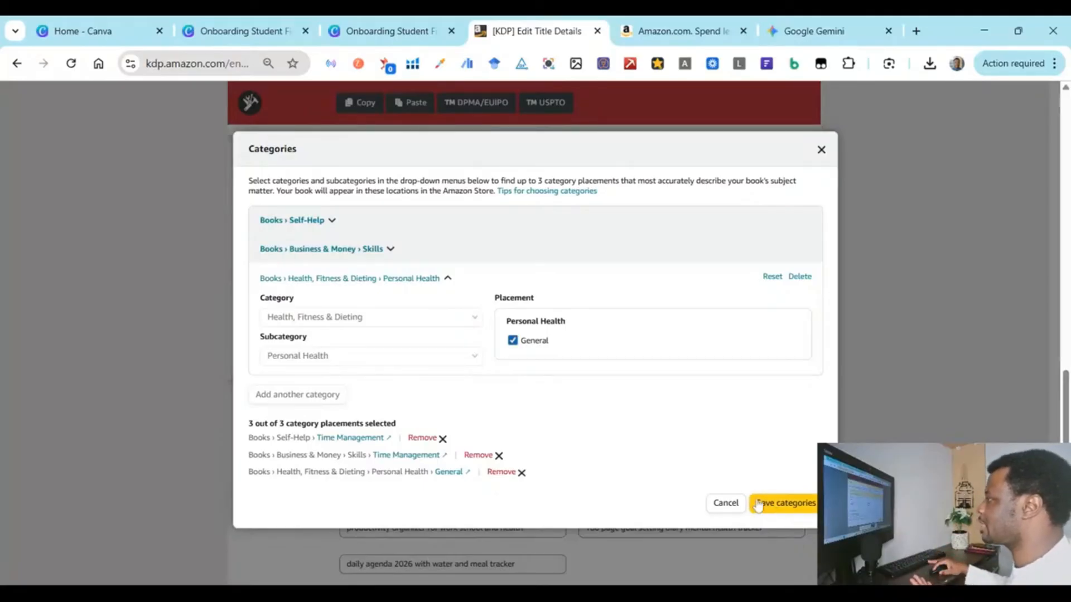
# Step: Remove the Self-Help and Business & Money Time Management placements
pyautogui.click(439, 440)
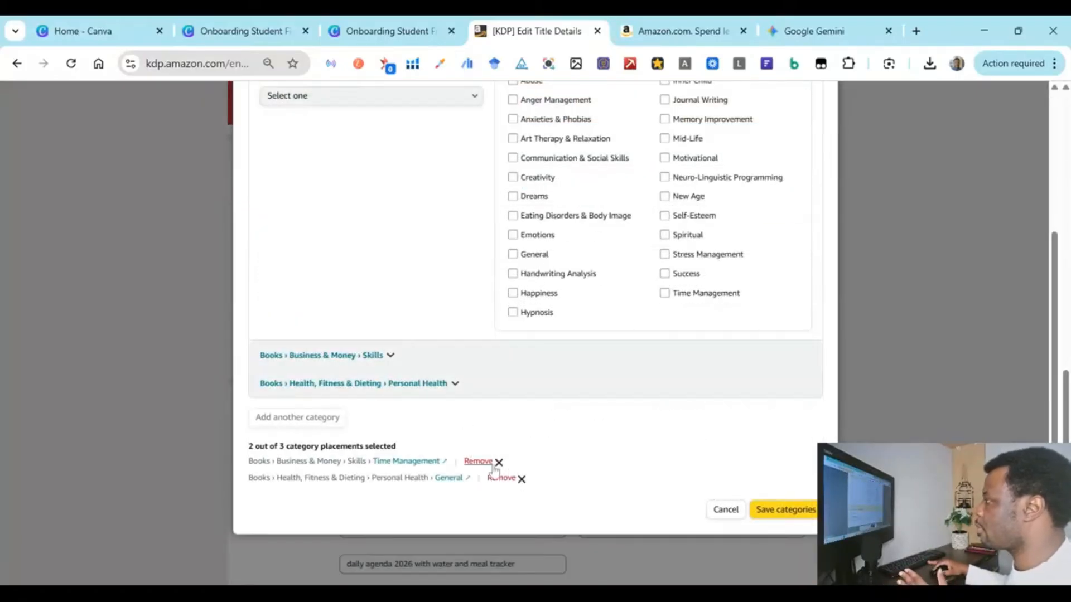
pyautogui.click(489, 464)
pyautogui.click(826, 21)
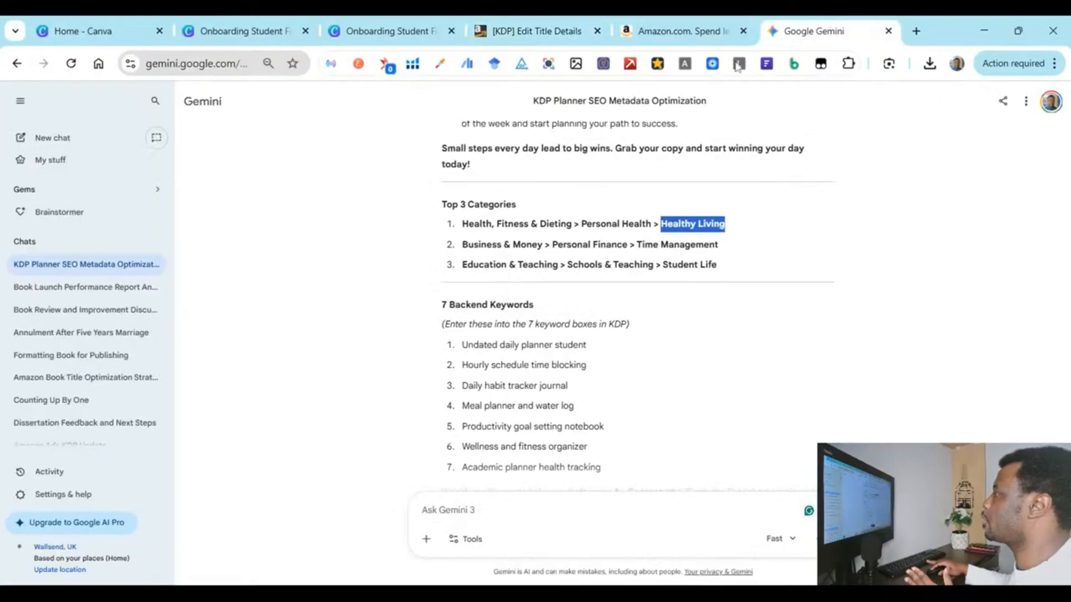
pyautogui.click(719, 245)
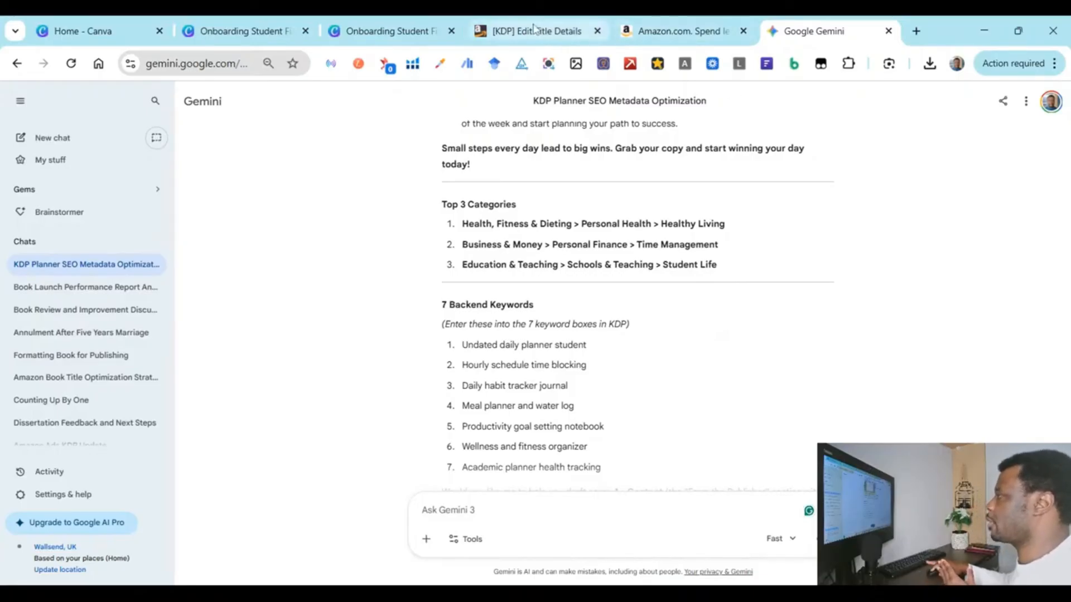
pyautogui.click(533, 29)
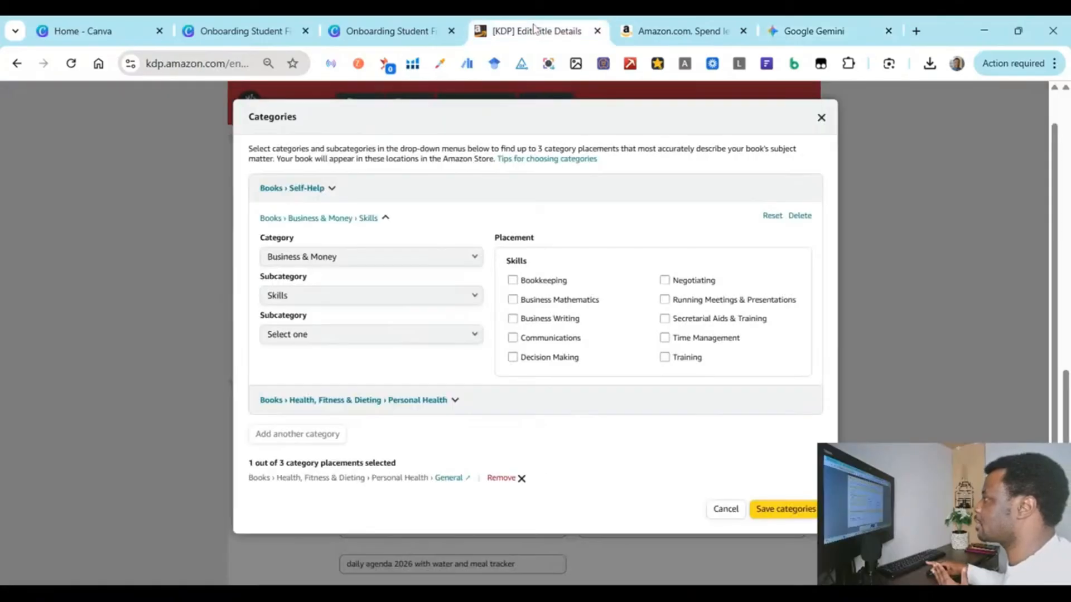
# Step: Keep Business & Money as the category and change its subcategory to Personal Finance
pyautogui.click(422, 263)
pyautogui.click(347, 299)
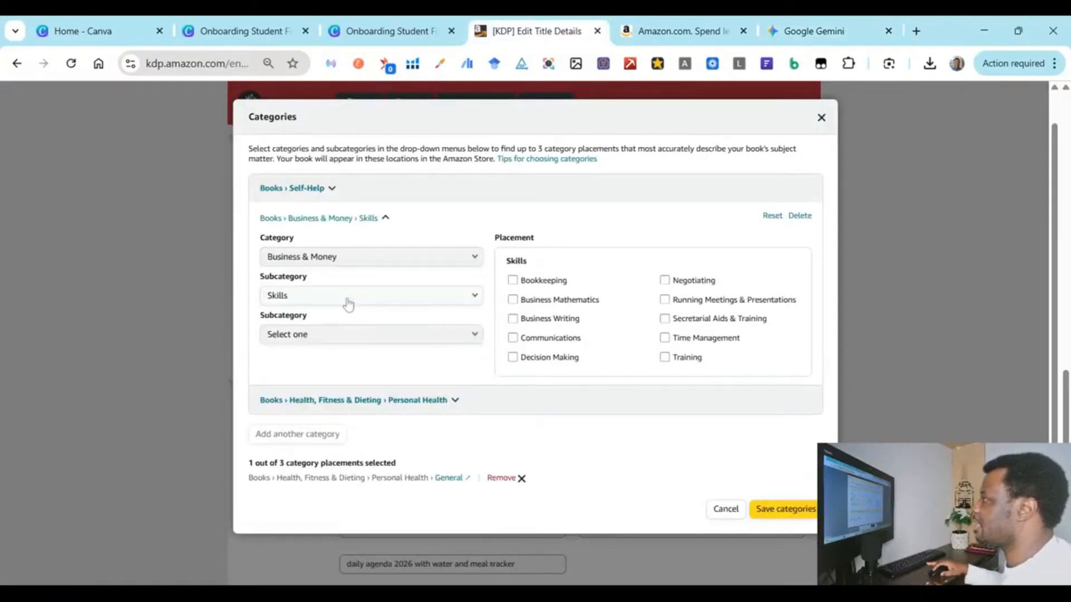
pyautogui.click(347, 301)
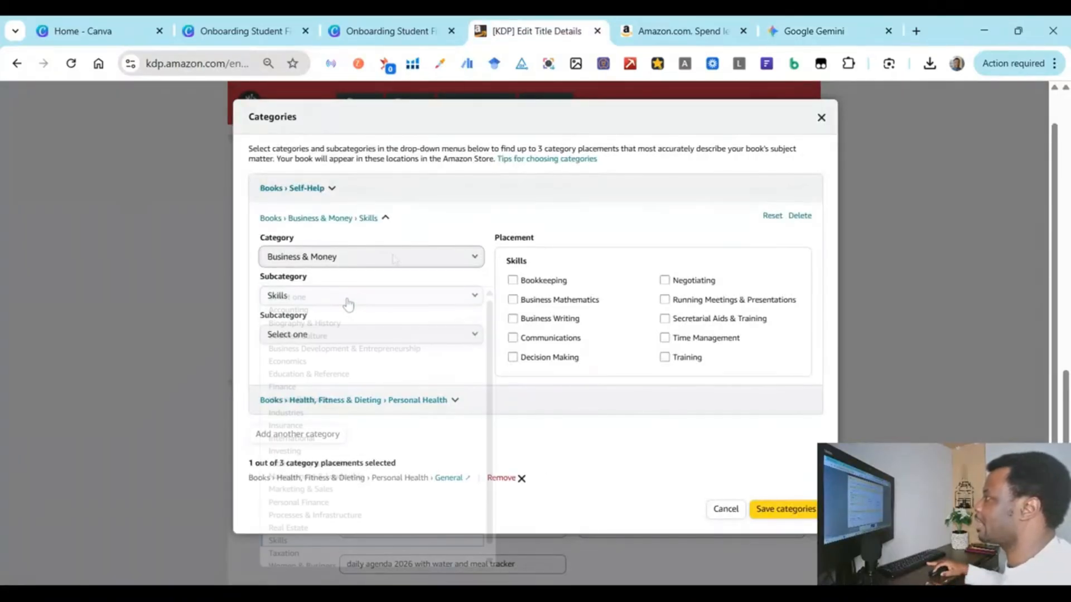
pyautogui.click(841, 28)
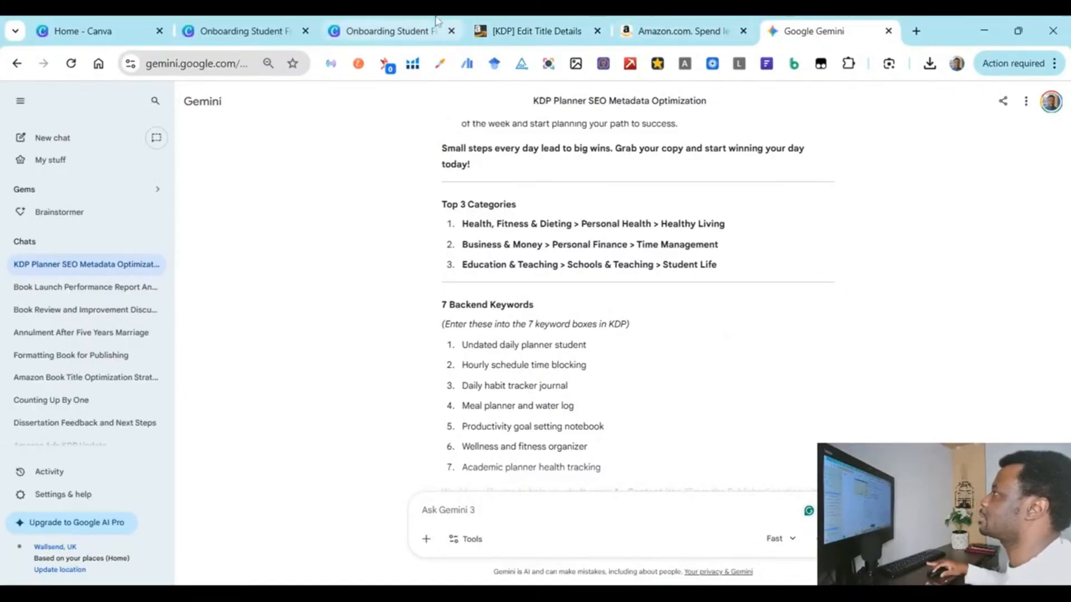
pyautogui.click(524, 31)
pyautogui.click(443, 283)
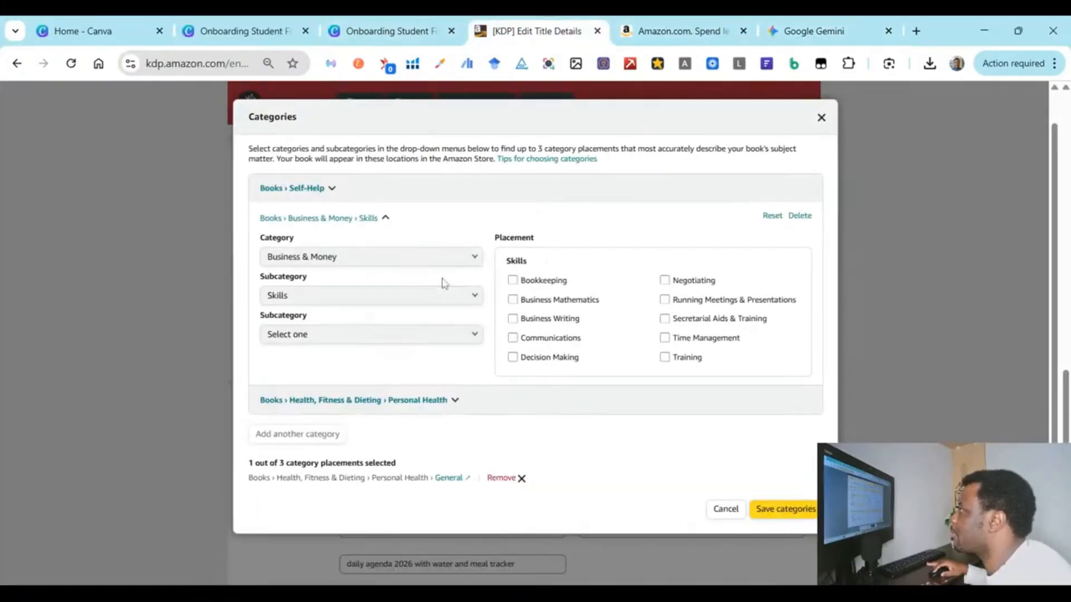
pyautogui.click(425, 297)
pyautogui.scroll(-1, 397, 413)
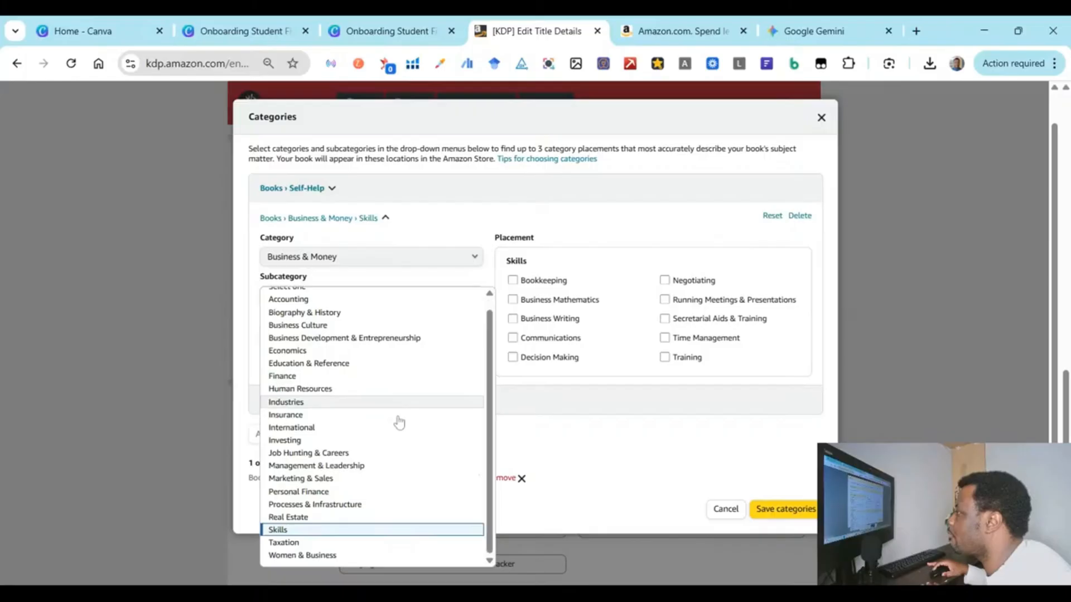
pyautogui.click(337, 493)
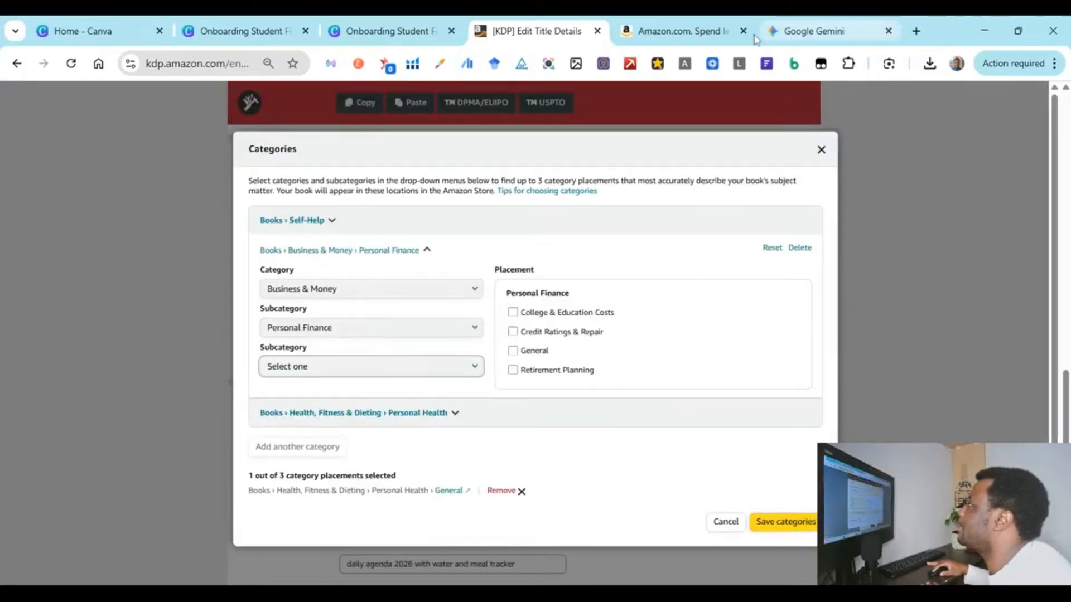
# Step: Compare Personal Finance's placement options with Gemini's suggestion, leaving them unchanged
pyautogui.click(765, 33)
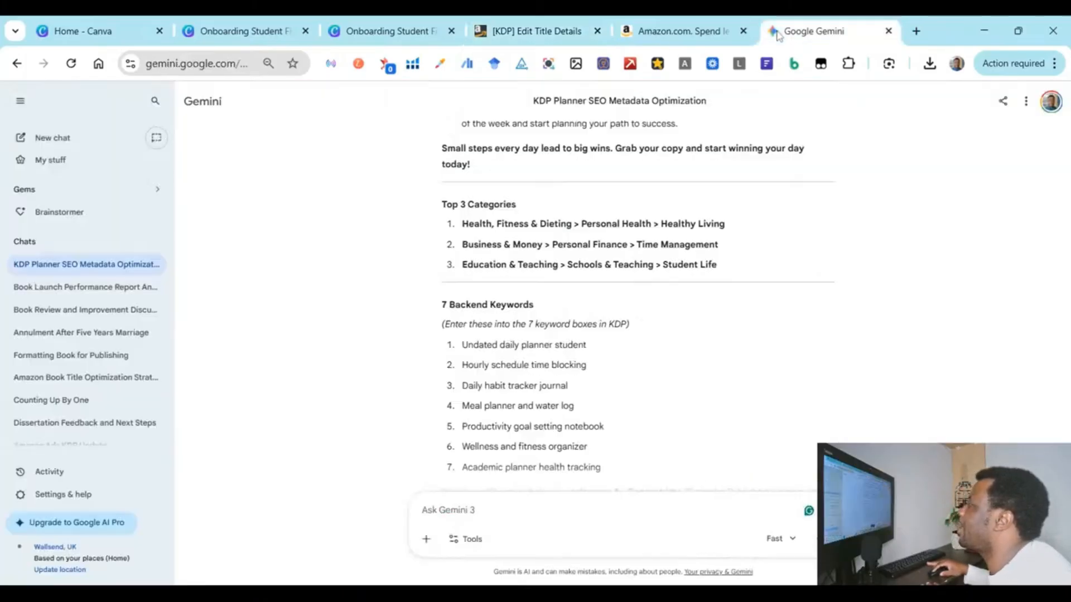
pyautogui.click(536, 30)
pyautogui.click(354, 372)
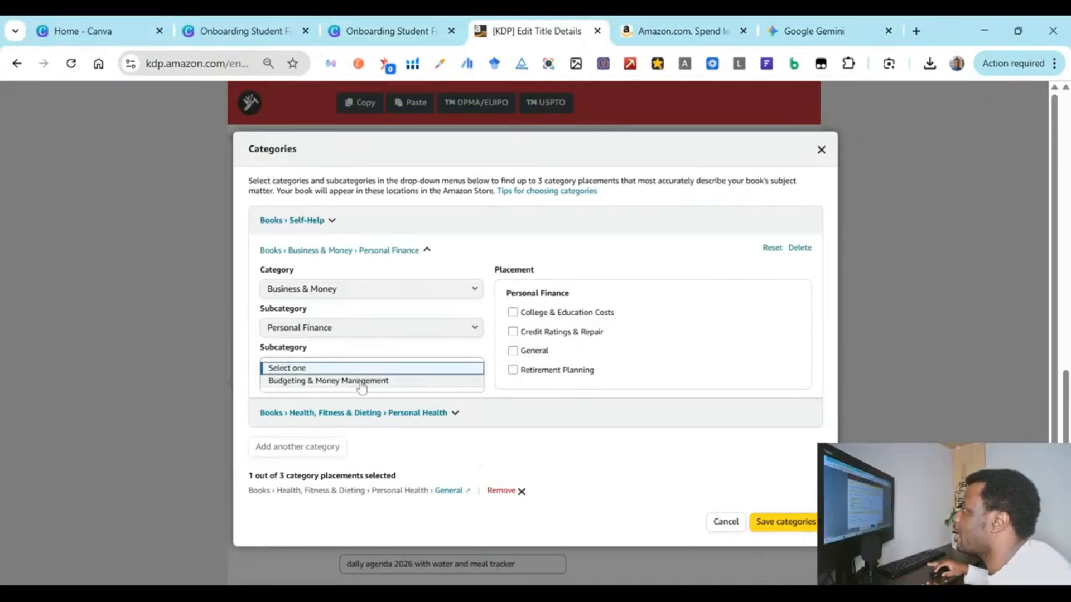
pyautogui.click(791, 30)
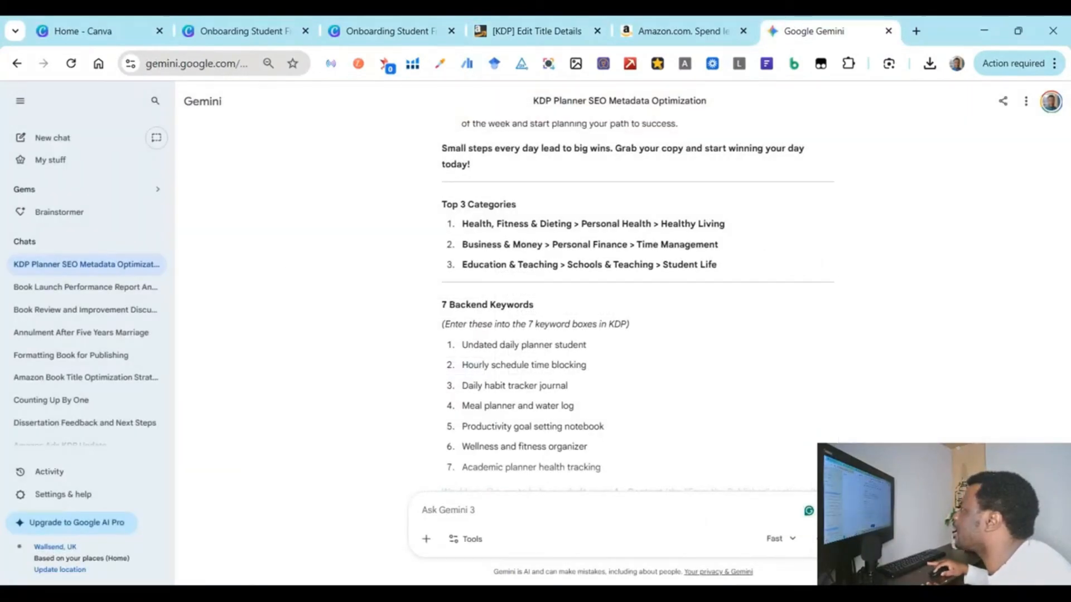
pyautogui.click(533, 31)
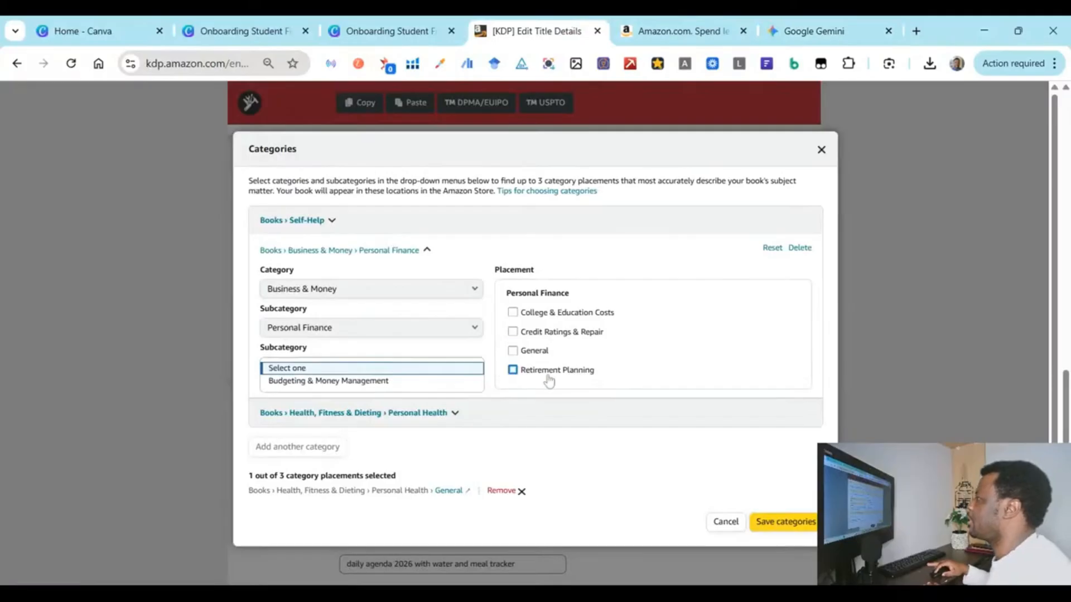
pyautogui.click(394, 383)
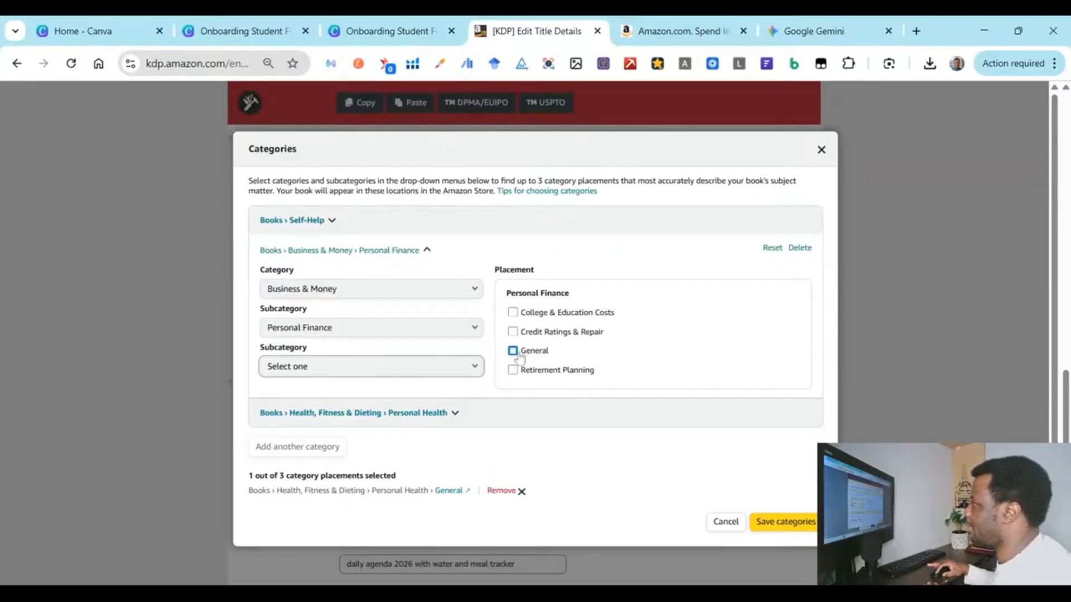
# Step: Try then drop Personal Finance › General, switch the subcategory to Skills, and tick Time Management
pyautogui.click(512, 351)
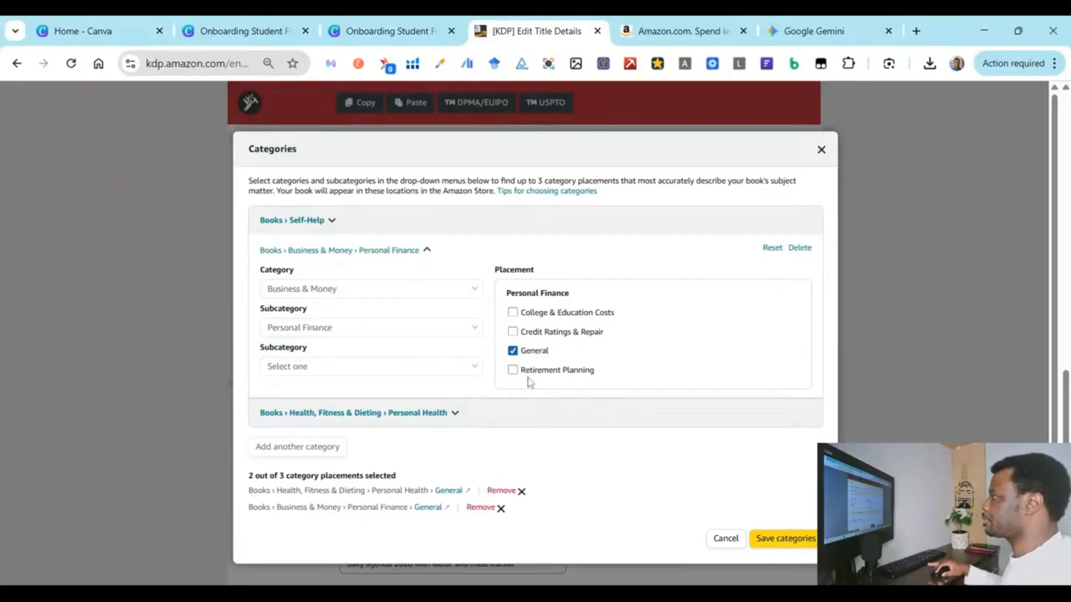
pyautogui.click(513, 353)
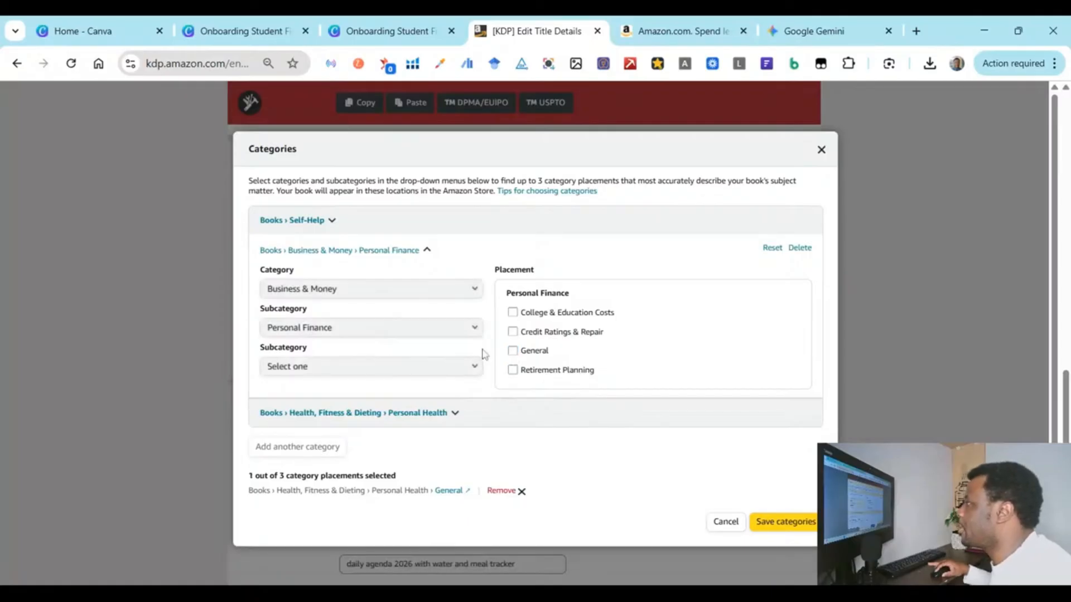
pyautogui.click(390, 333)
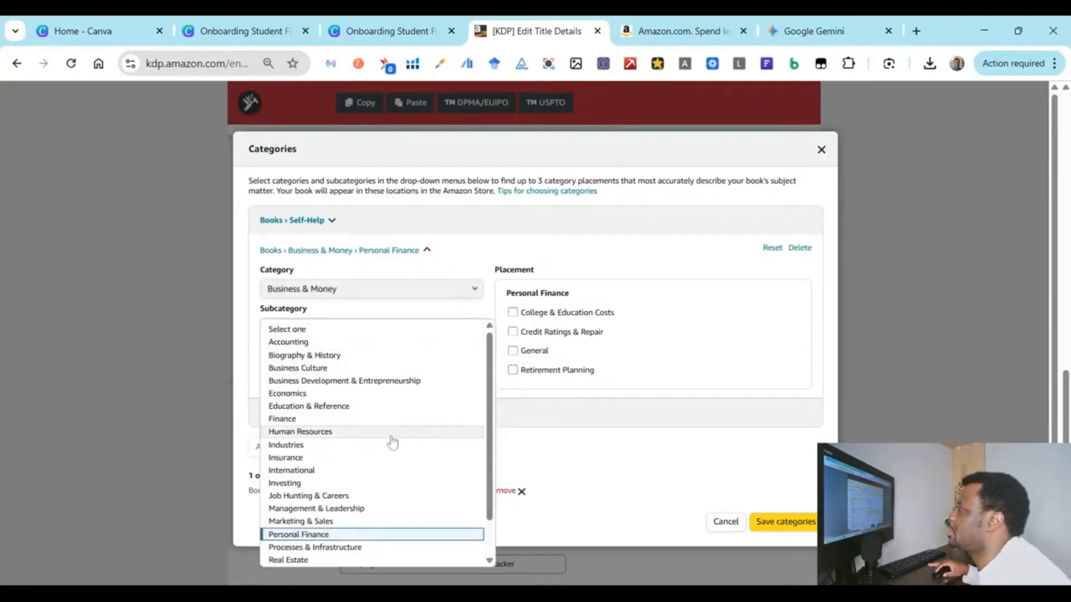
pyautogui.scroll(-1, 388, 487)
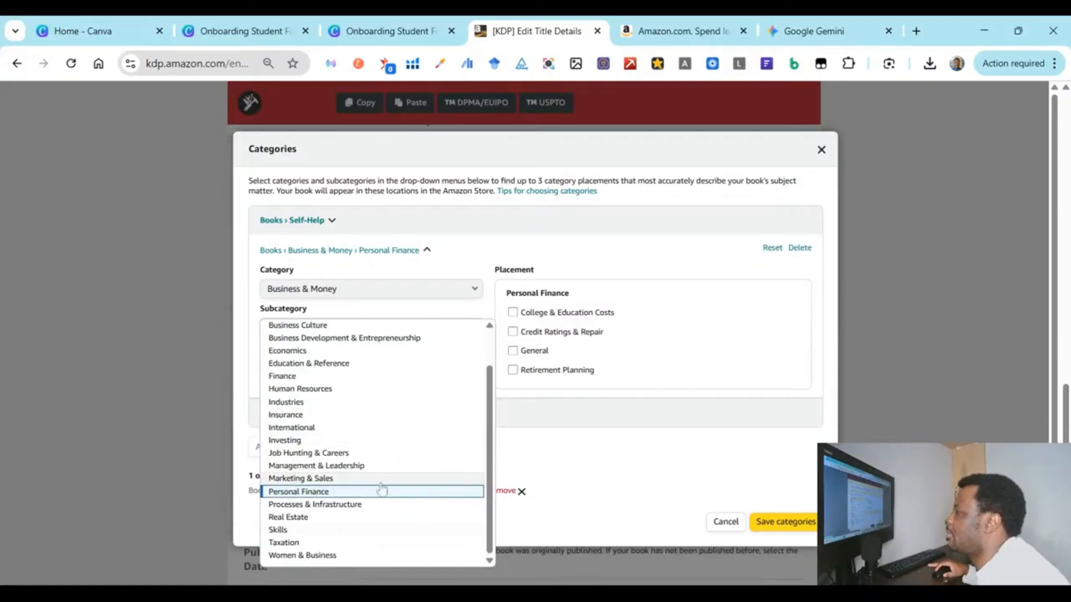
pyautogui.click(339, 531)
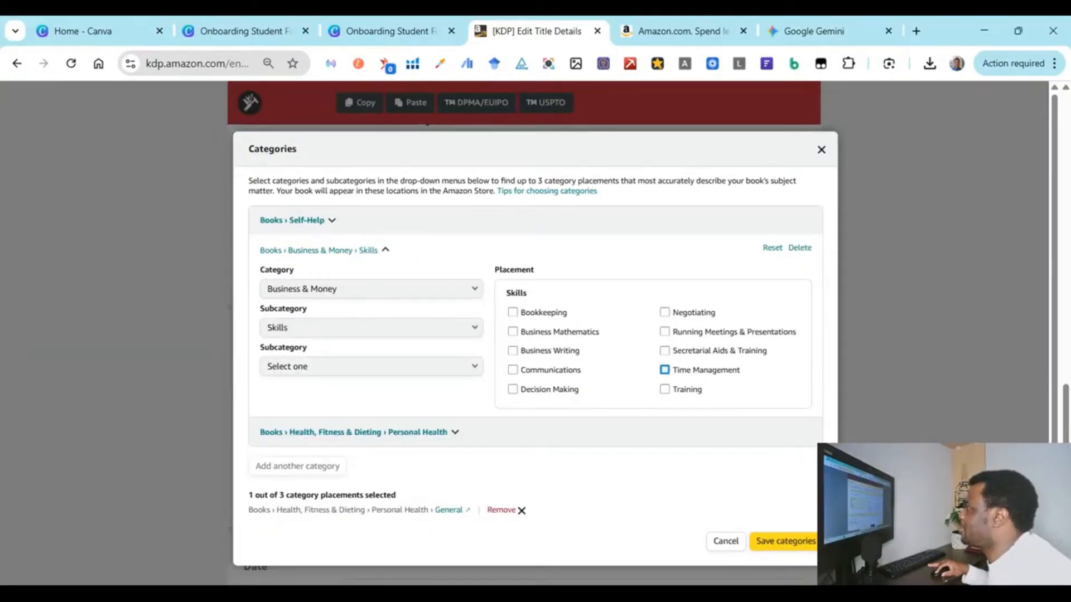
pyautogui.click(696, 375)
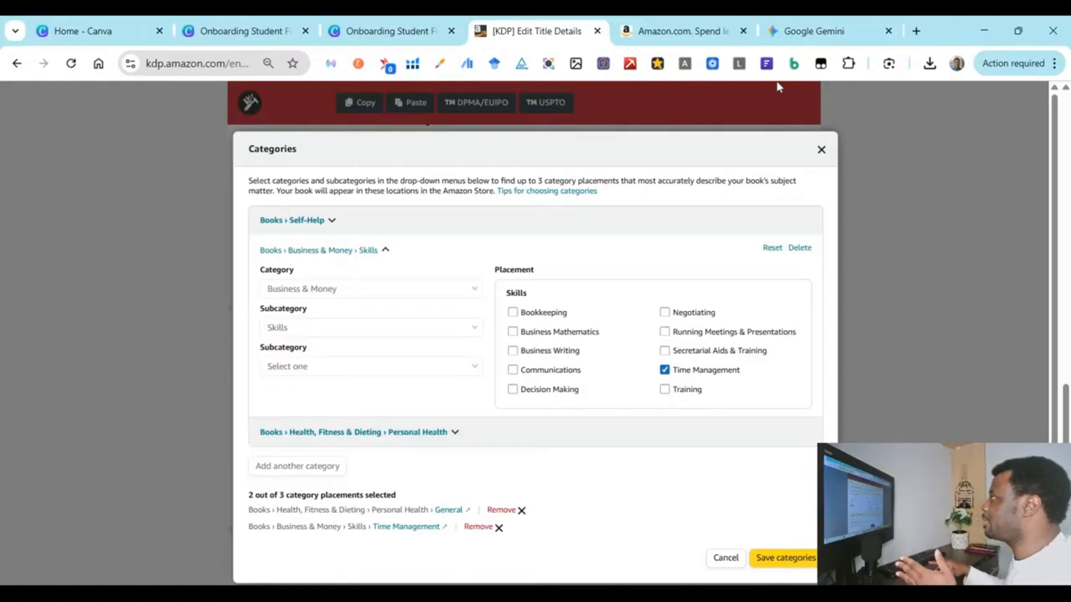
# Step: Highlight Gemini's Time Management category suggestion, then return to the KDP Categories dialog
pyautogui.click(804, 28)
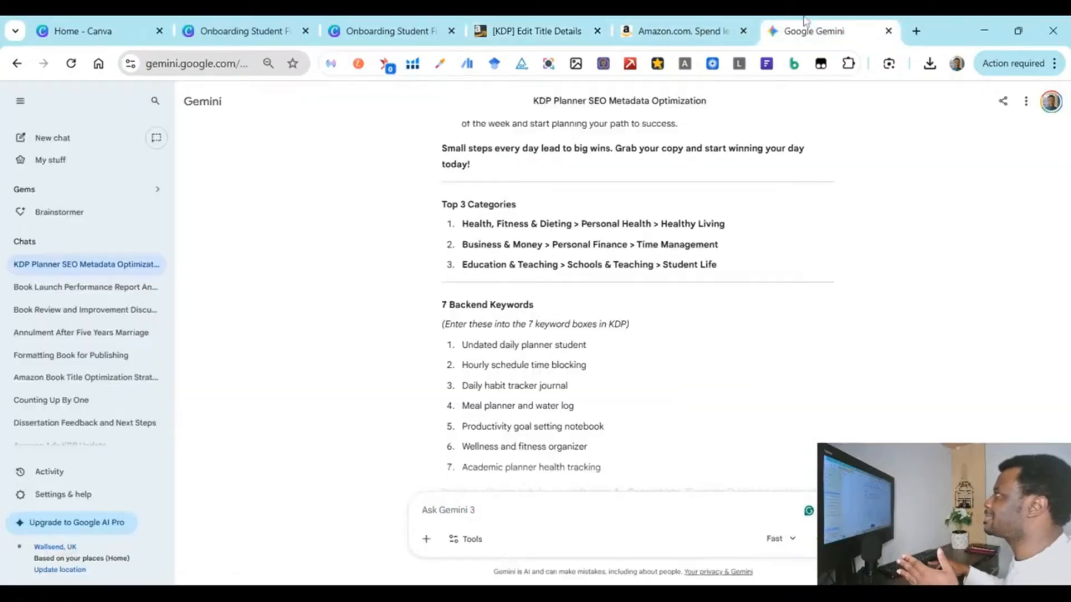
pyautogui.moveTo(636, 245); pyautogui.dragTo(709, 245)
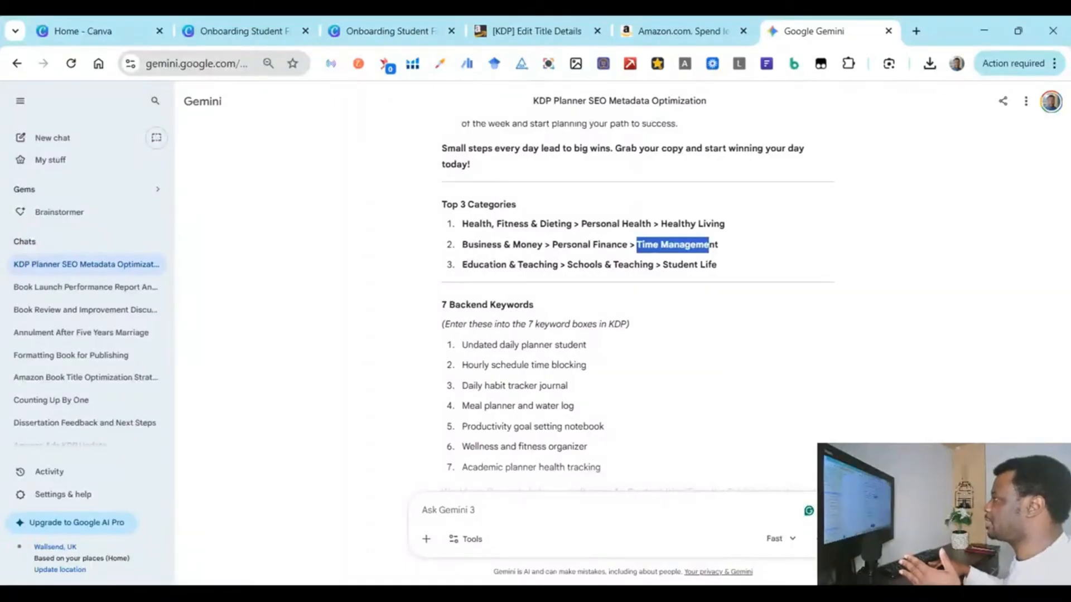
pyautogui.click(710, 245)
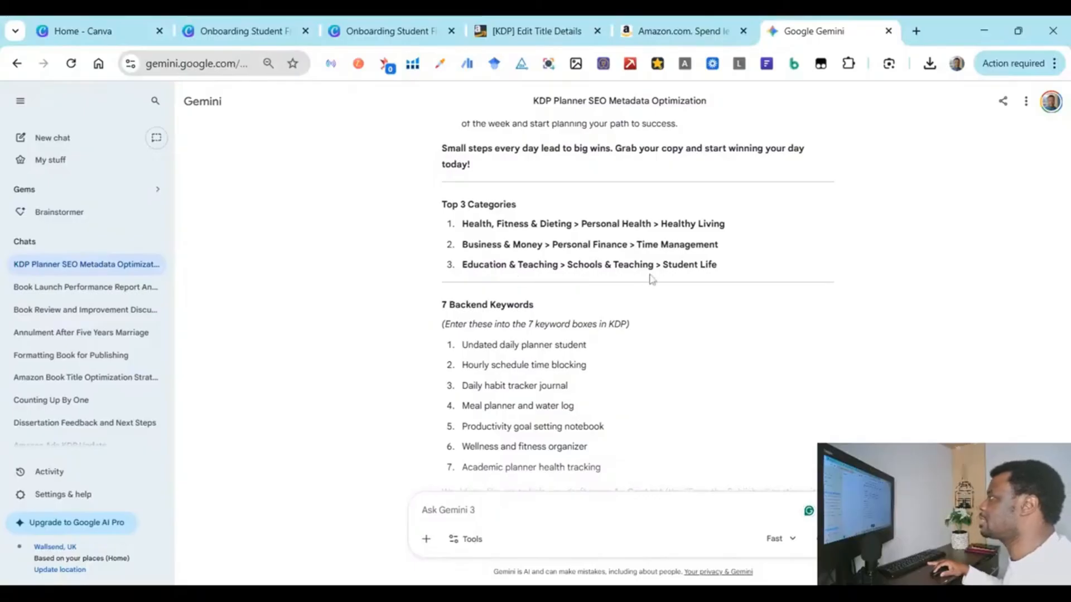
pyautogui.click(527, 31)
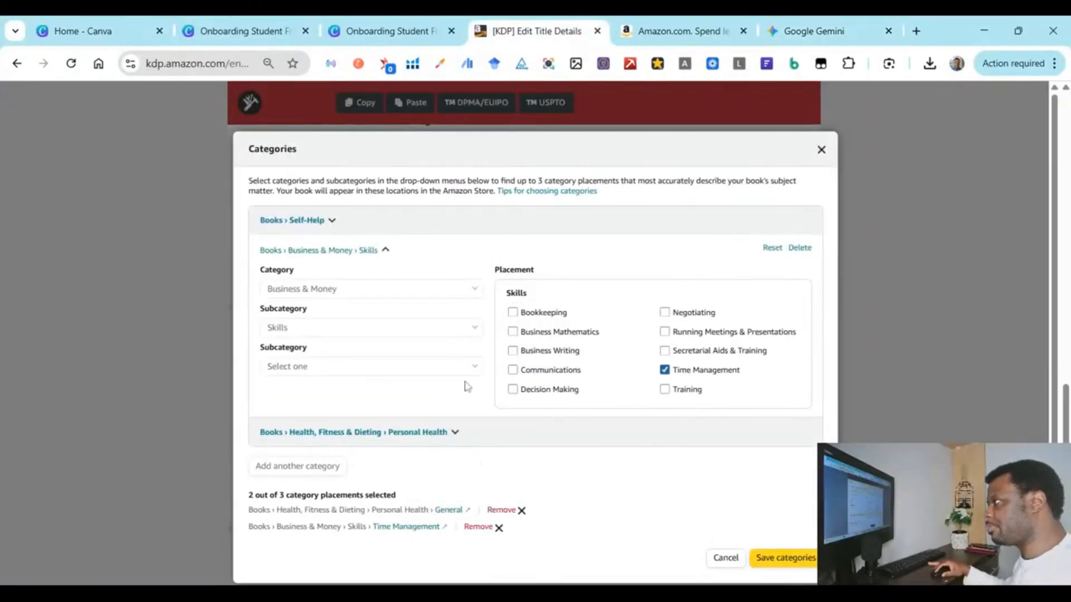
pyautogui.scroll(-1, 681, 454)
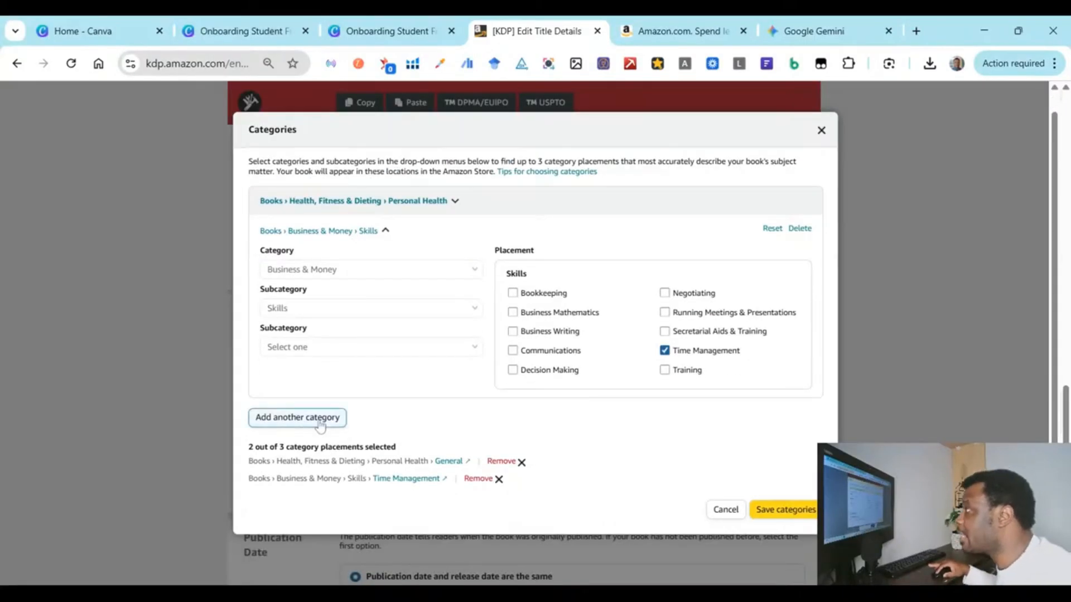
# Step: Add a third category block set to Education & Teaching › Schools & Teaching
pyautogui.click(315, 423)
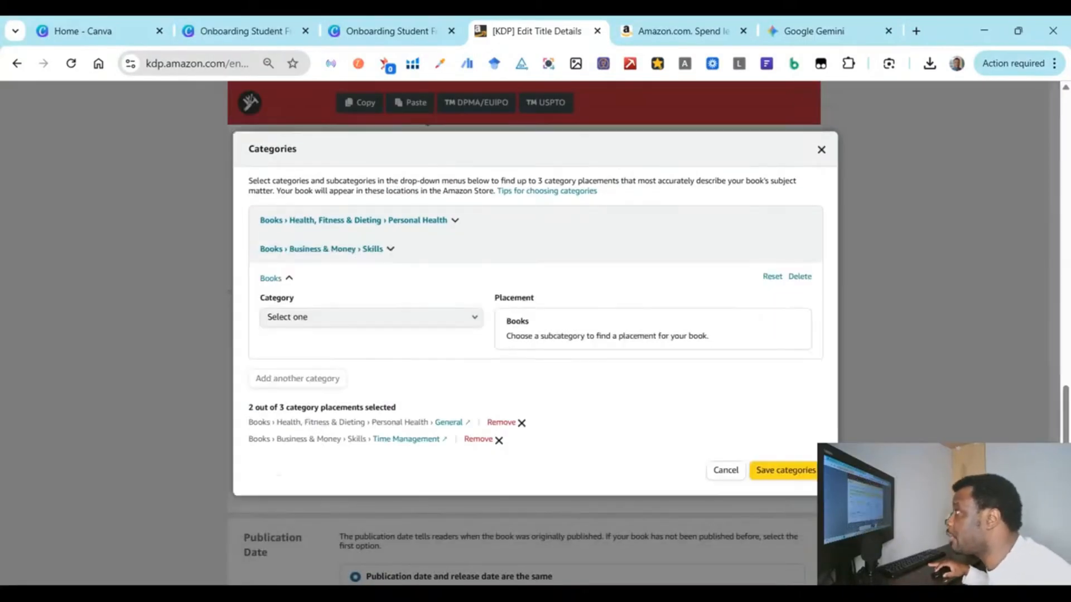
pyautogui.click(344, 324)
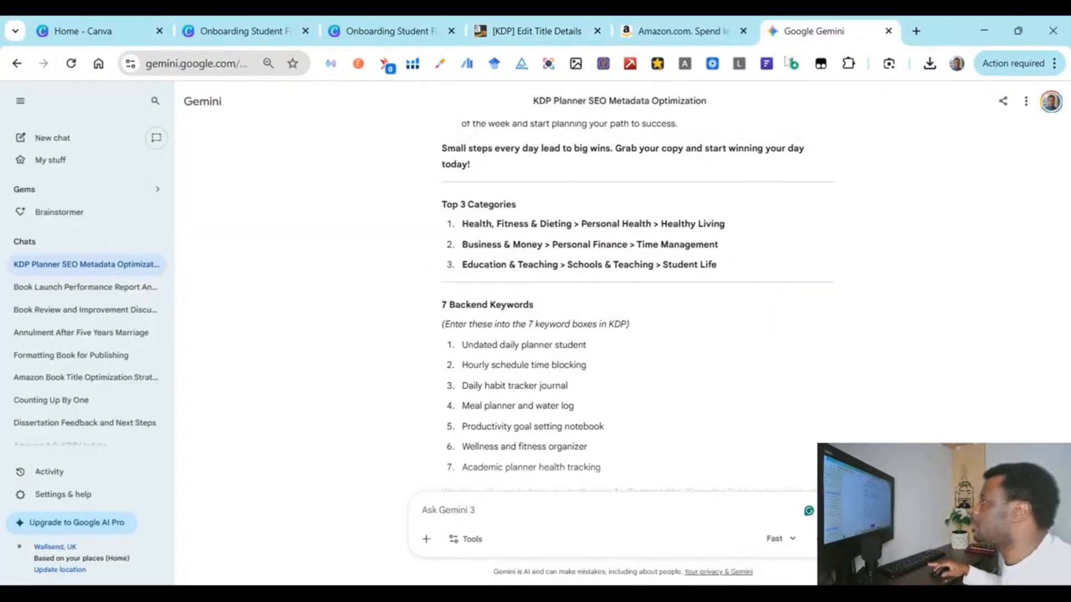
pyautogui.click(536, 31)
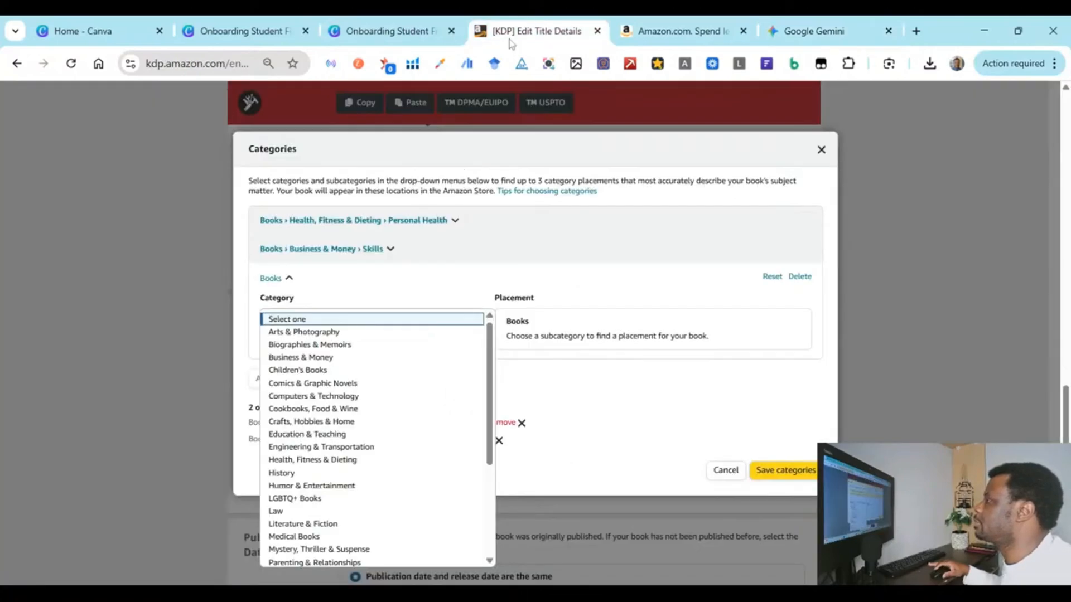
pyautogui.click(343, 435)
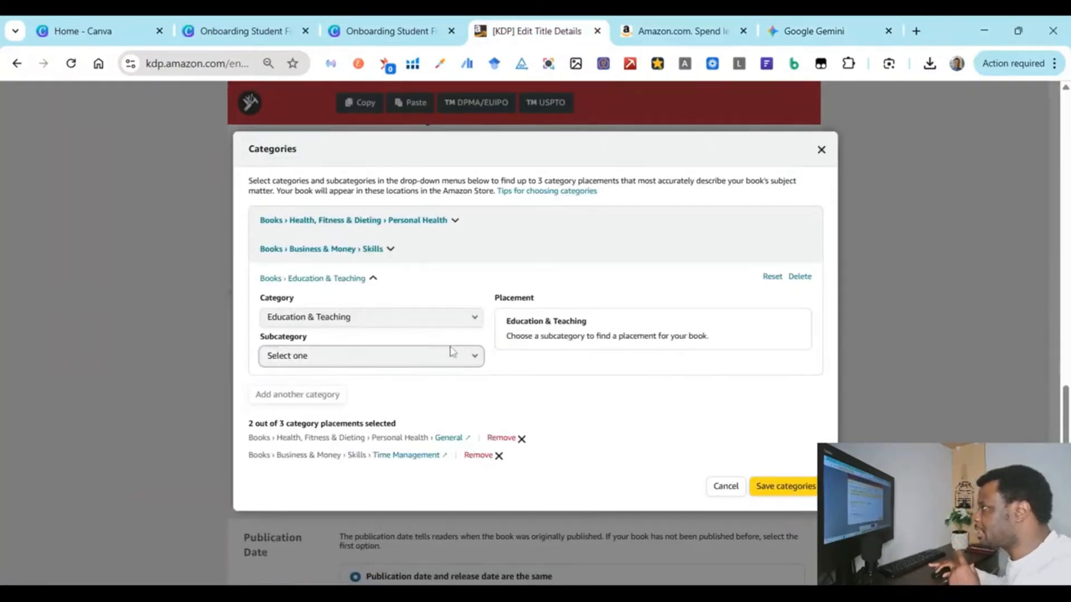
pyautogui.click(817, 34)
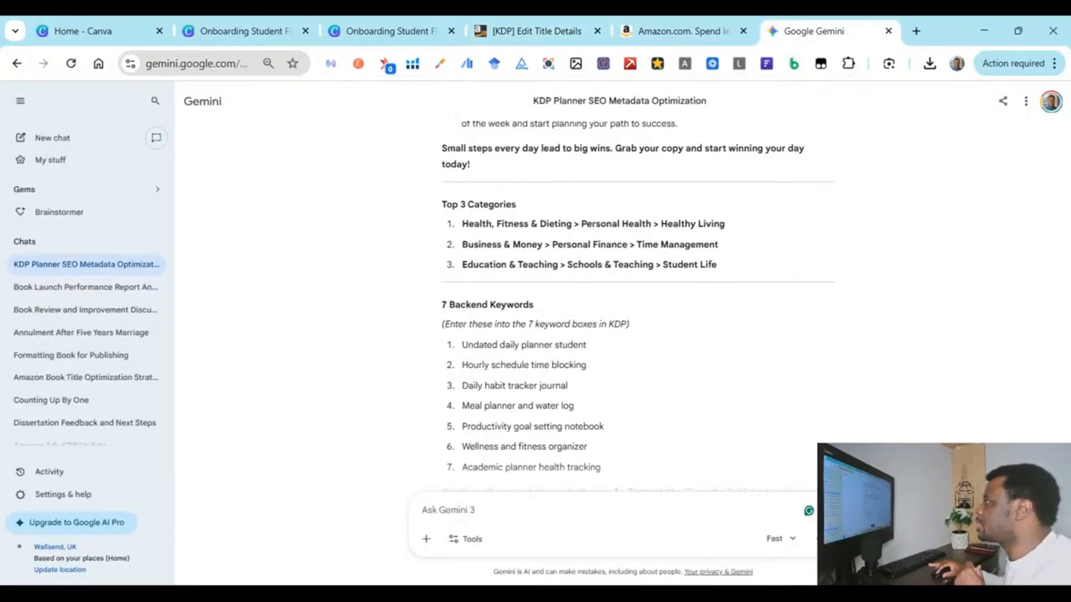
pyautogui.click(502, 31)
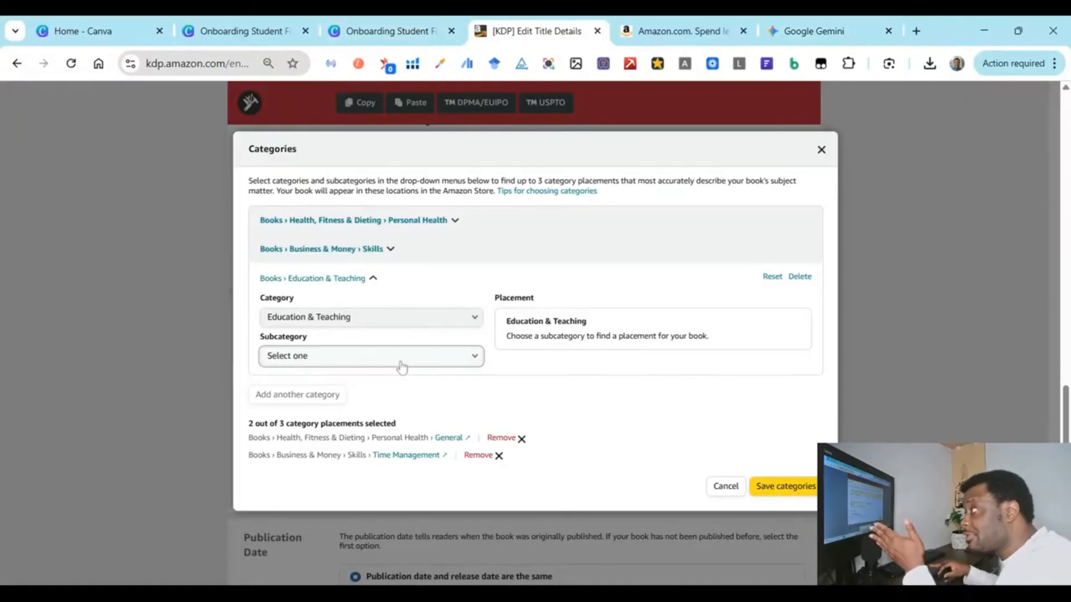
pyautogui.click(401, 367)
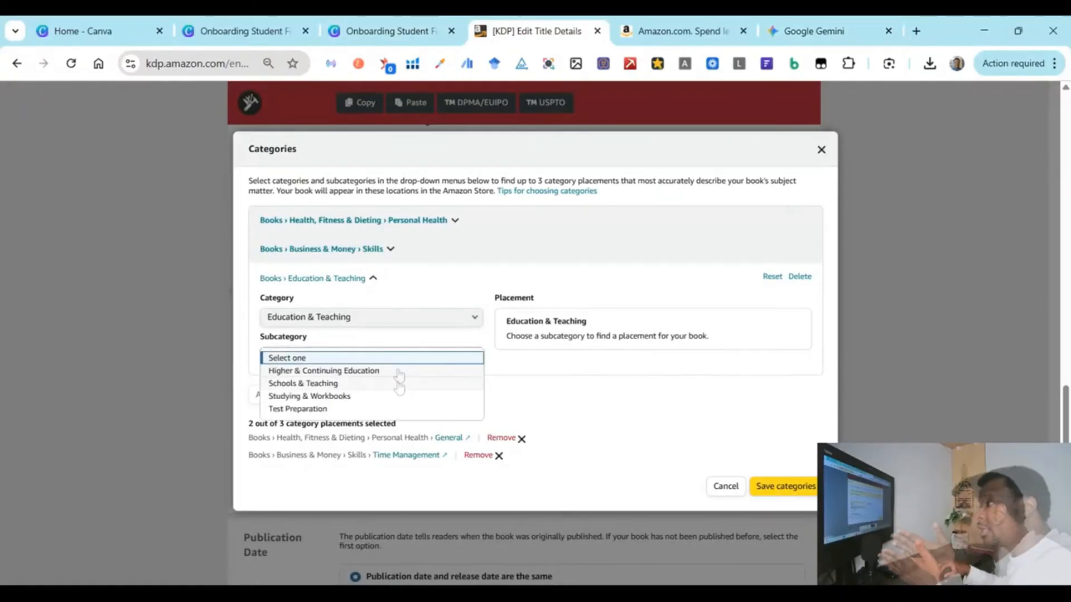
pyautogui.click(399, 384)
# Step: Tick Student Life as the third placement and save all three categories
pyautogui.click(838, 29)
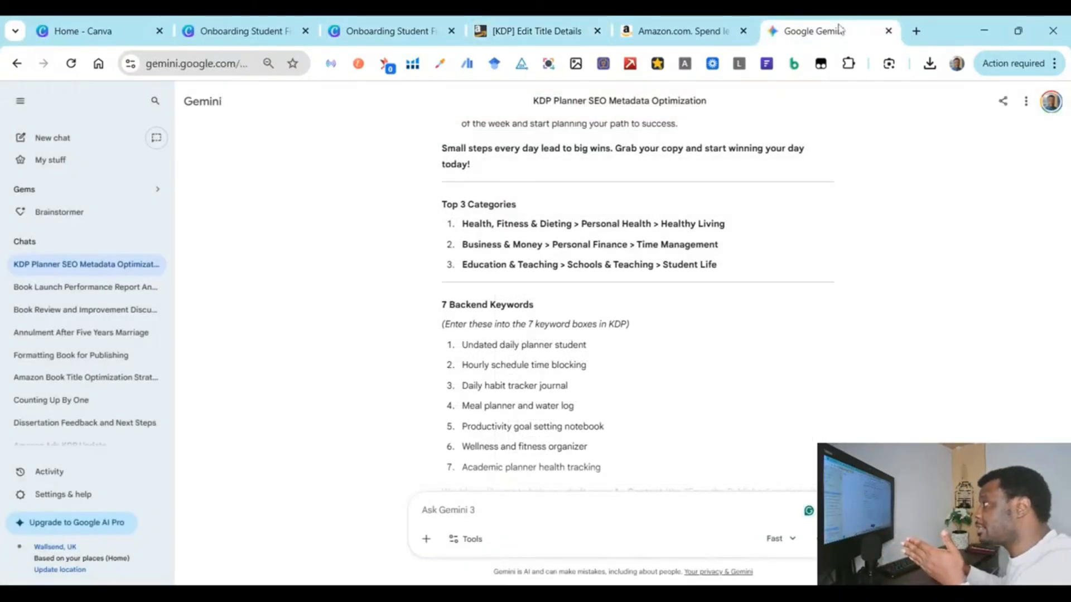
pyautogui.click(490, 23)
pyautogui.click(700, 402)
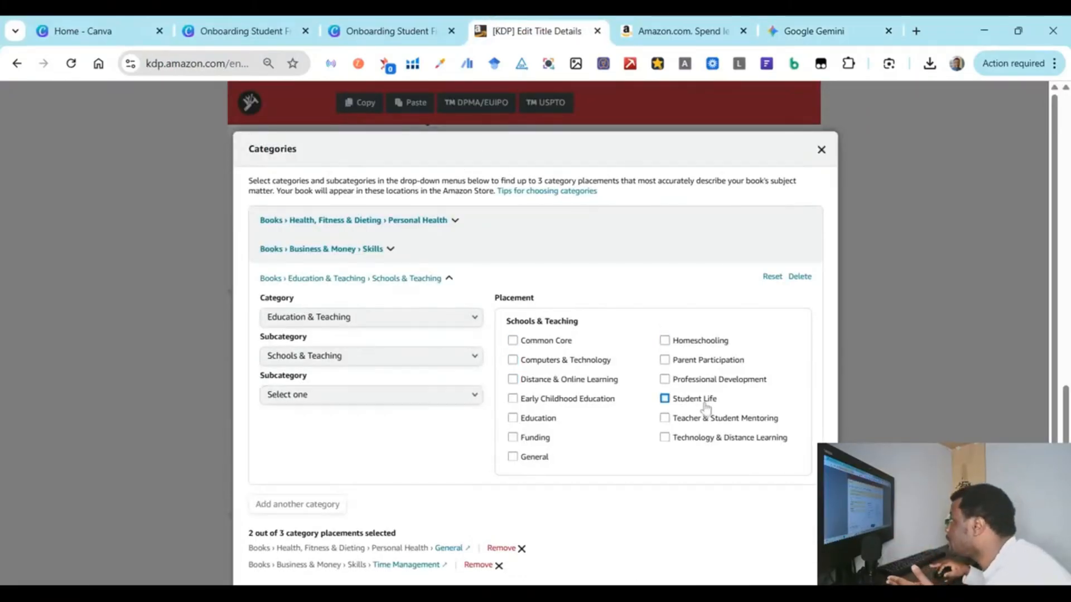
pyautogui.scroll(-2, 560, 391)
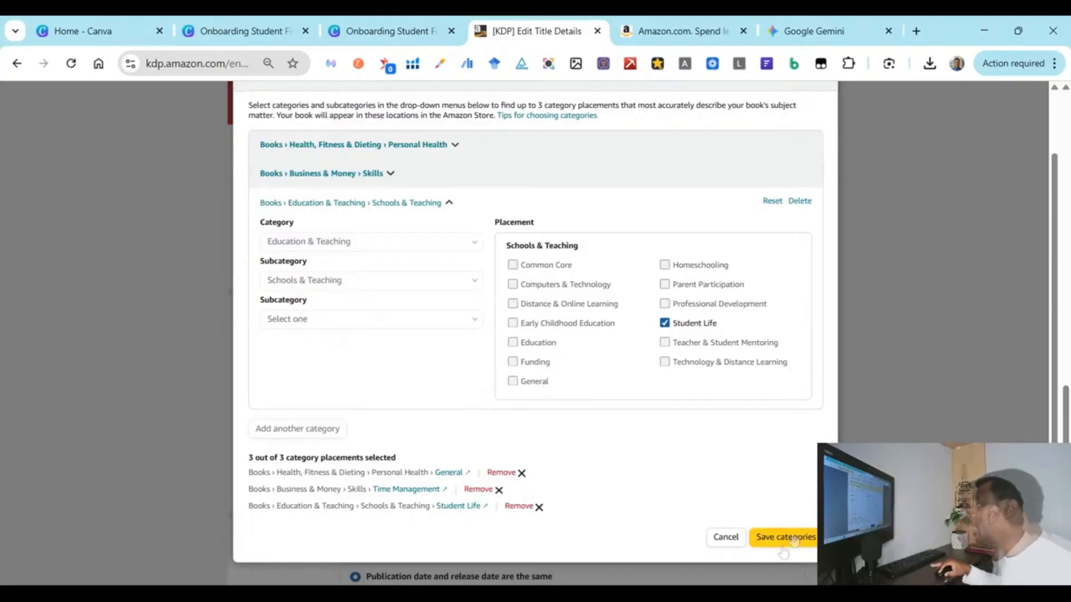
pyautogui.click(790, 542)
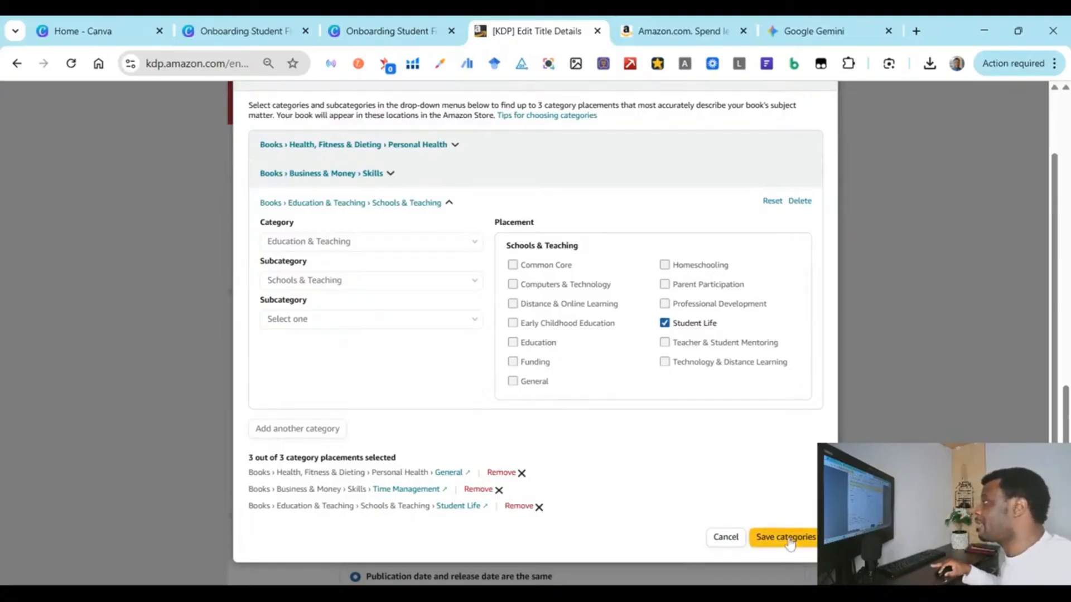
# Step: Paste Gemini's 'Undated daily planner student' over the first keyword box
pyautogui.scroll(-2, 326, 320)
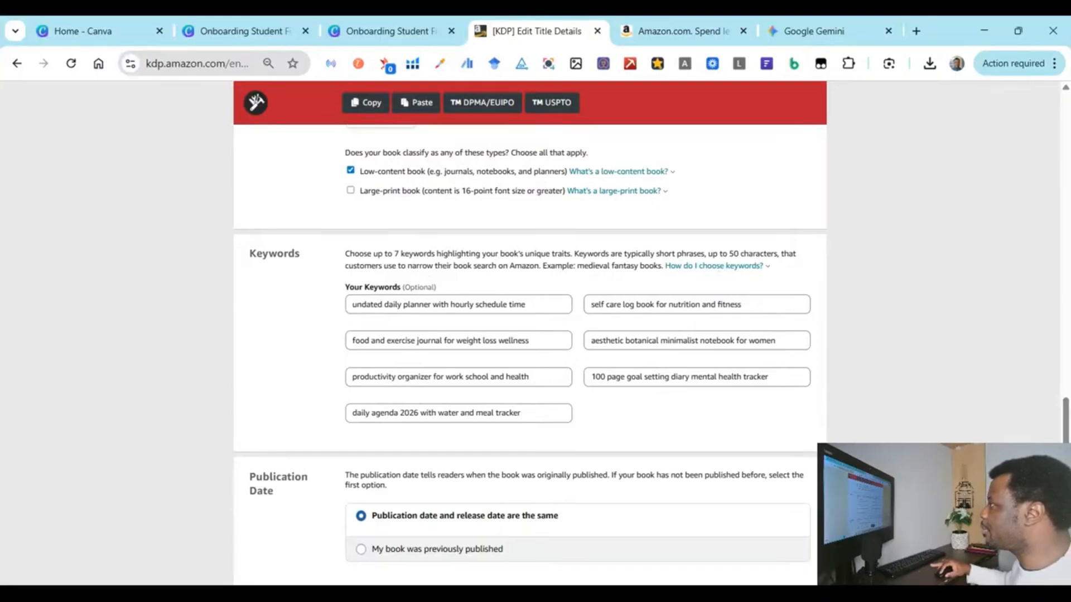
pyautogui.click(801, 31)
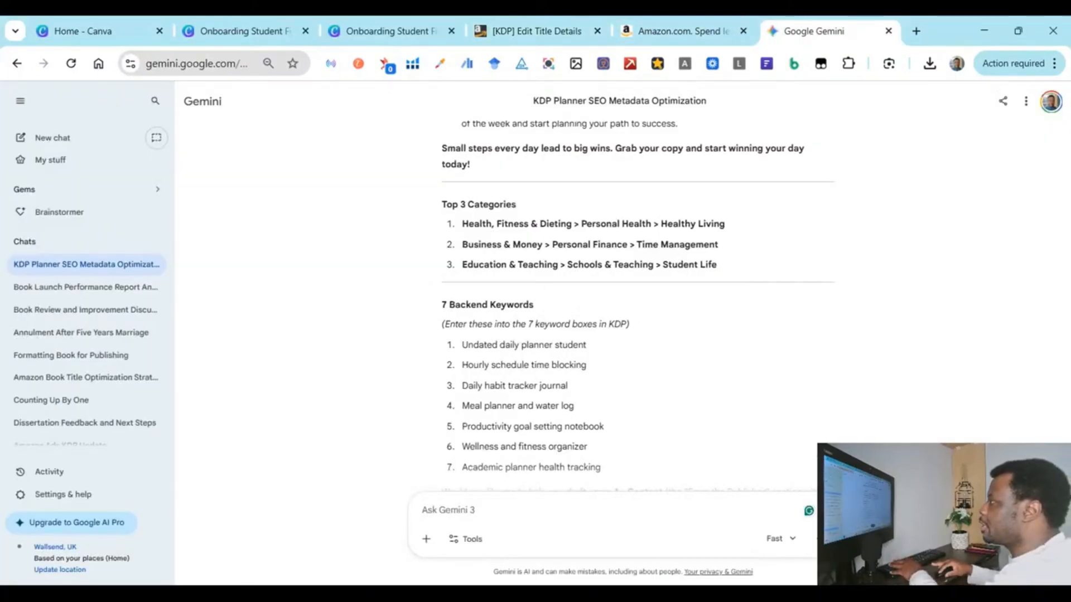
pyautogui.moveTo(461, 345); pyautogui.dragTo(598, 359)
pyautogui.hotkey('ctrl', 'c')
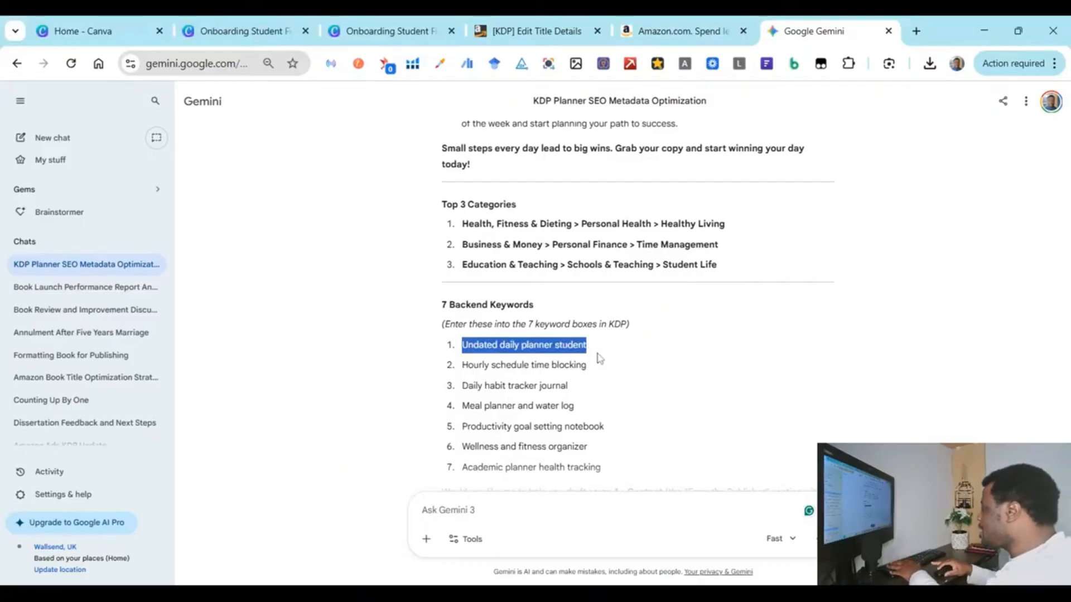
pyautogui.click(496, 36)
pyautogui.tripleClick(428, 304)
pyautogui.hotkey('ctrl', 'v')
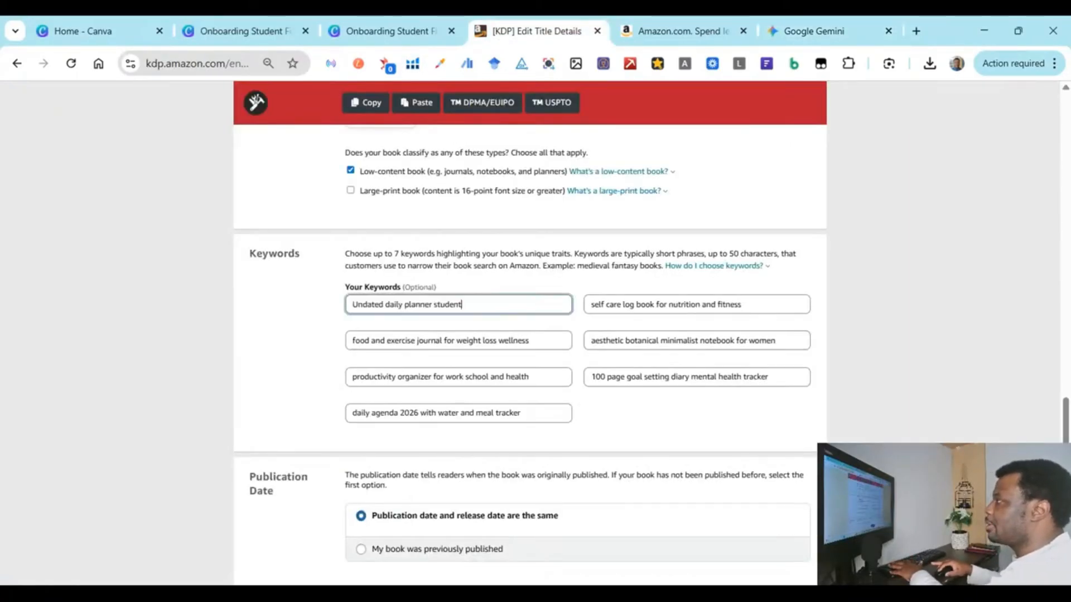
# Step: Copy 'Hourly schedule time blocking' from Gemini into the second keyword box
pyautogui.click(838, 27)
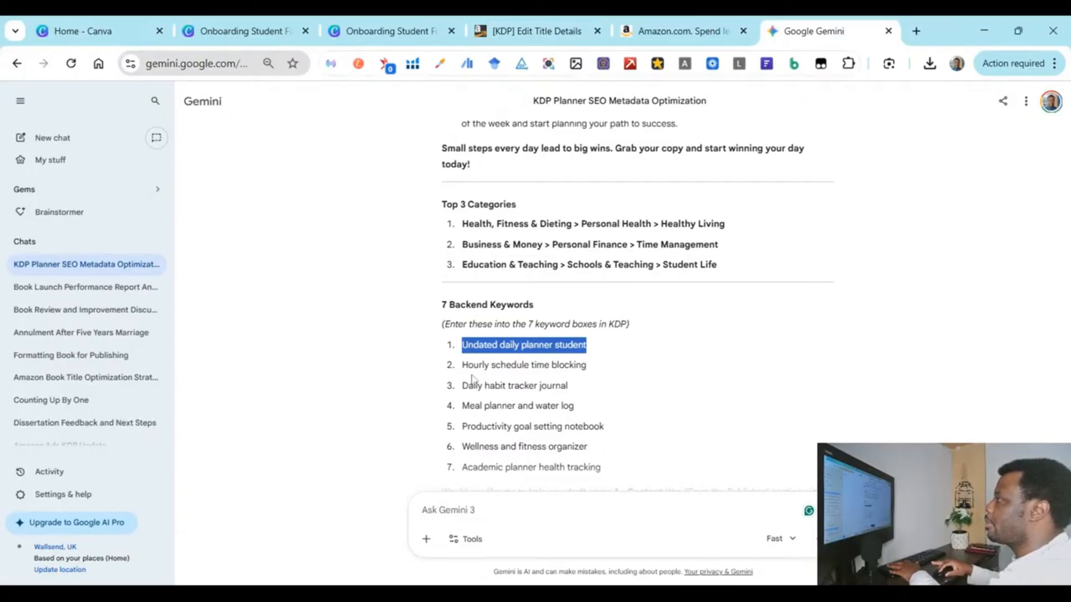
pyautogui.moveTo(462, 365); pyautogui.dragTo(625, 372)
pyautogui.hotkey('ctrl', 'c')
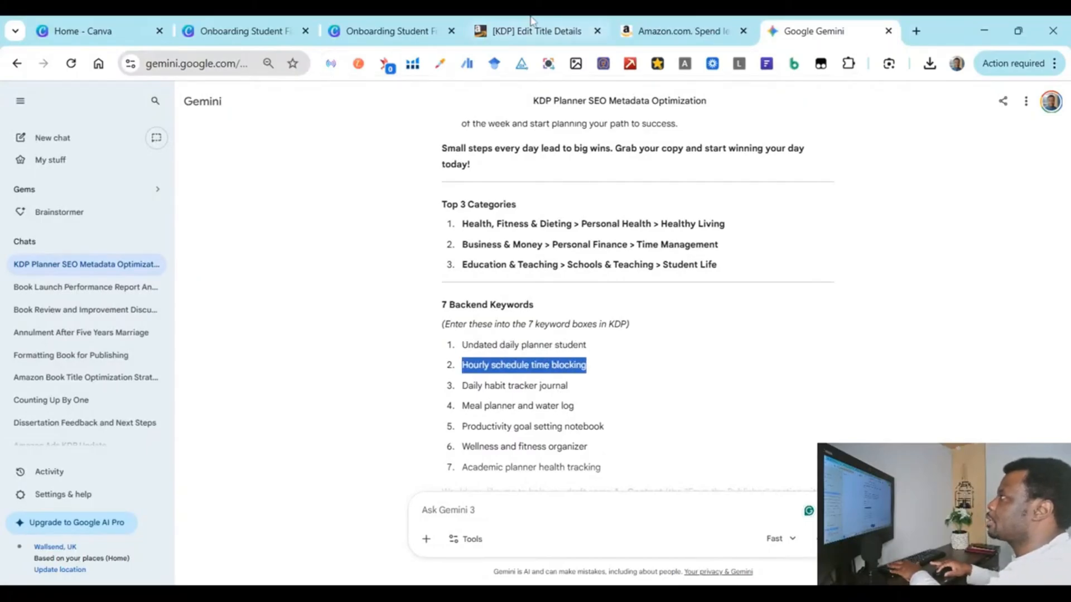
pyautogui.click(528, 30)
pyautogui.tripleClick(428, 340)
pyautogui.hotkey('ctrl', 'v')
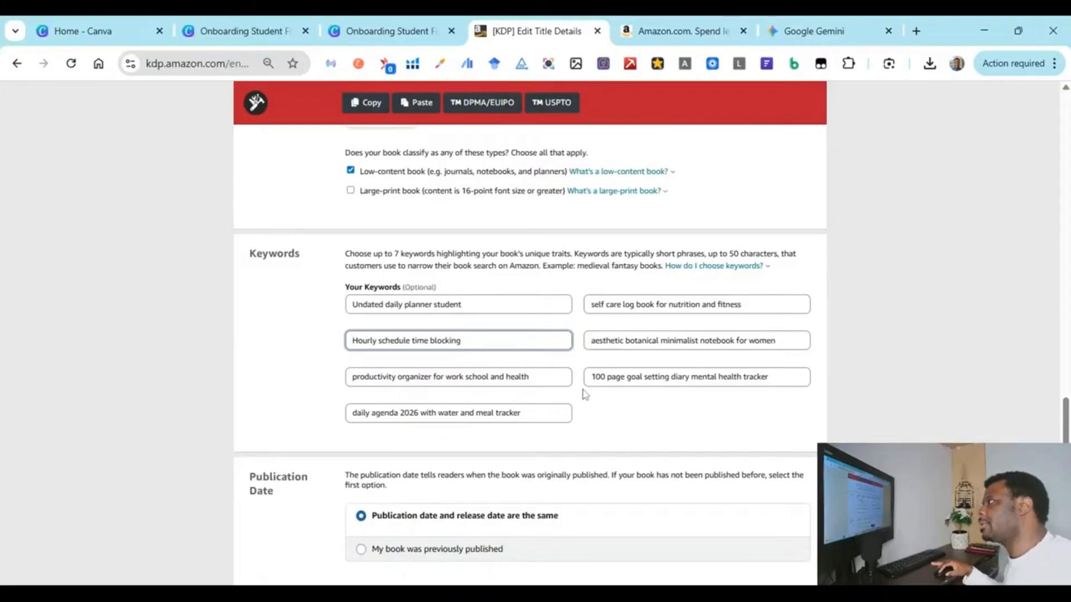
pyautogui.scroll(-4, 577, 426)
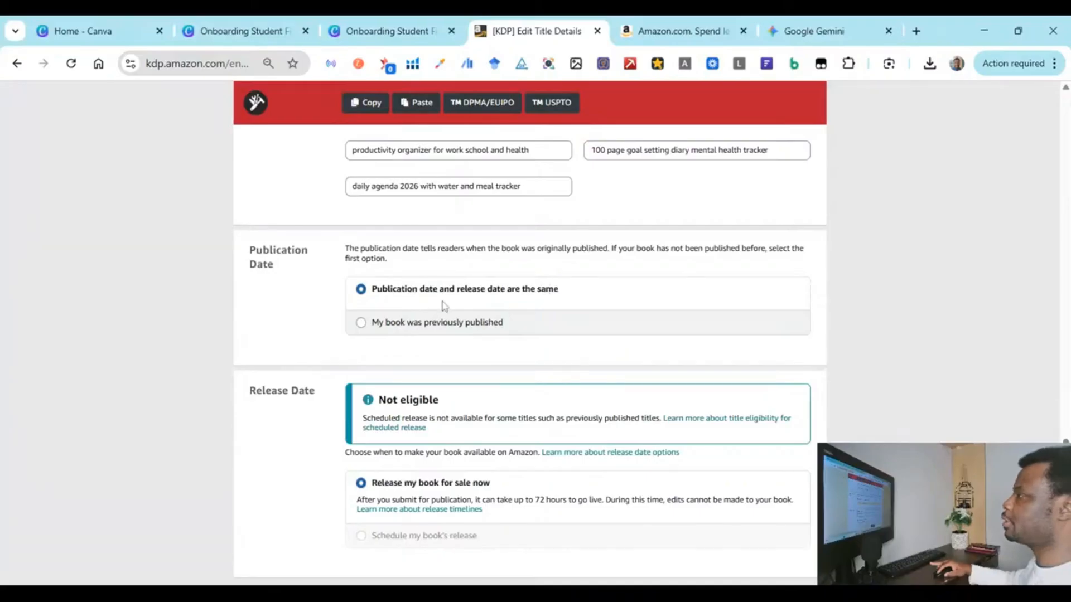
pyautogui.scroll(-2, 357, 315)
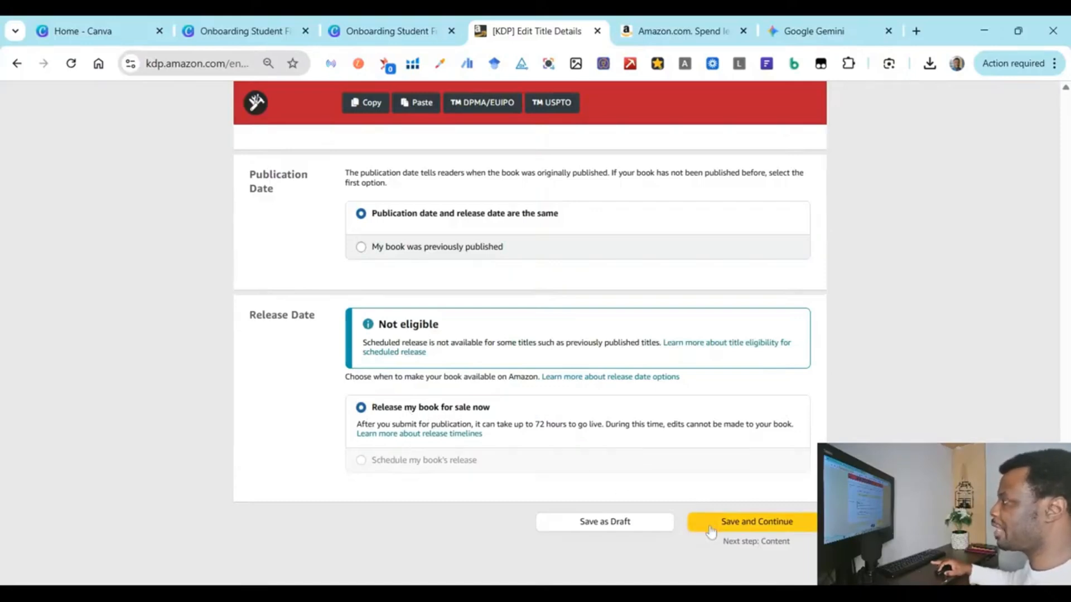
# Step: Save the details and review the Paperback Content ISBN and print options (6 x 9 in, matte)
pyautogui.click(716, 526)
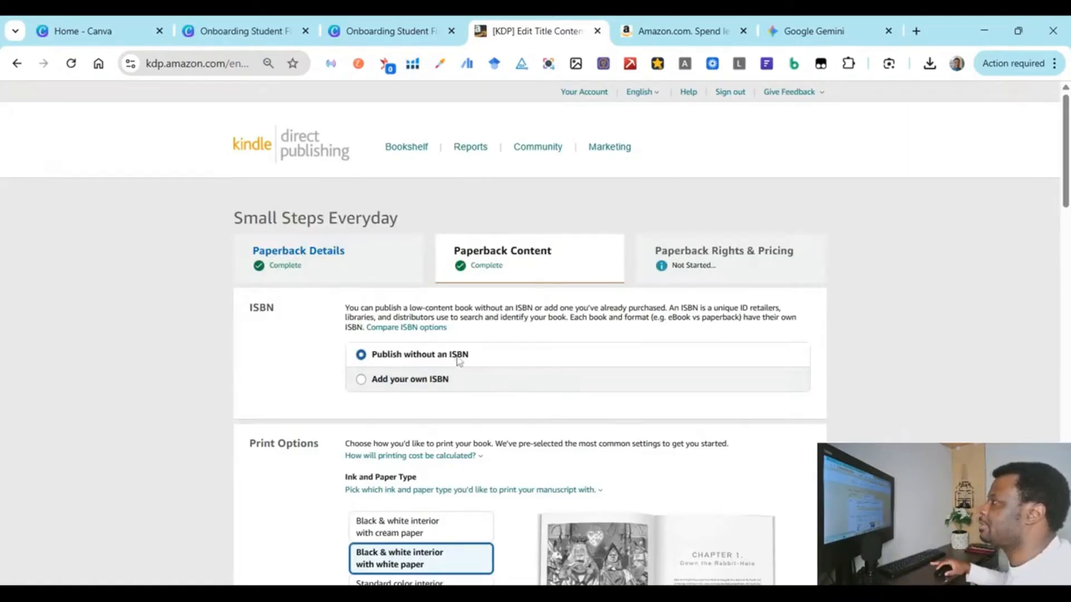
pyautogui.scroll(-1, 458, 361)
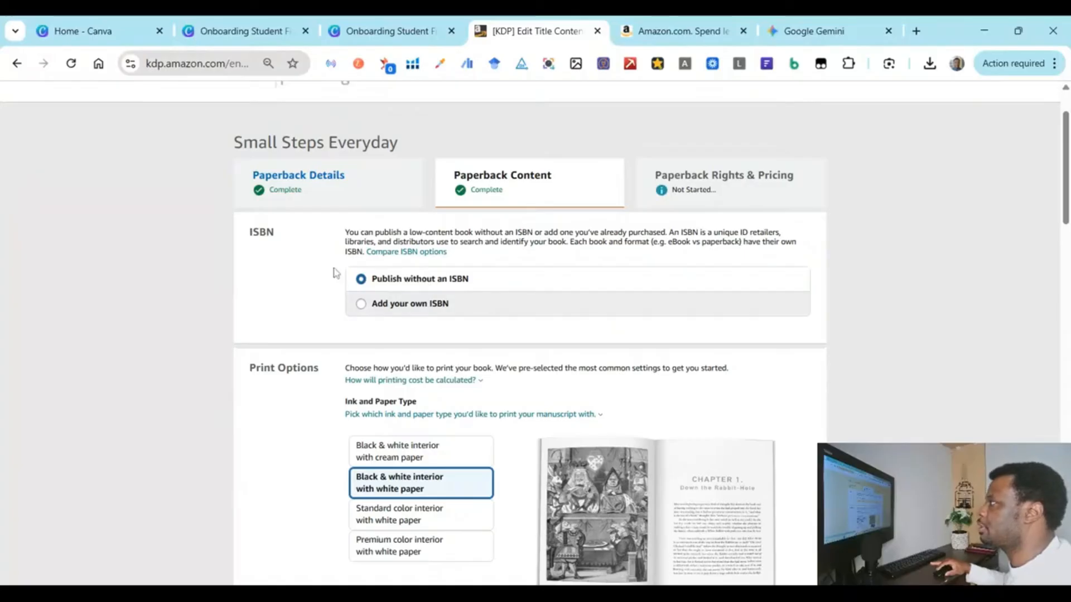
pyautogui.scroll(-3, 509, 361)
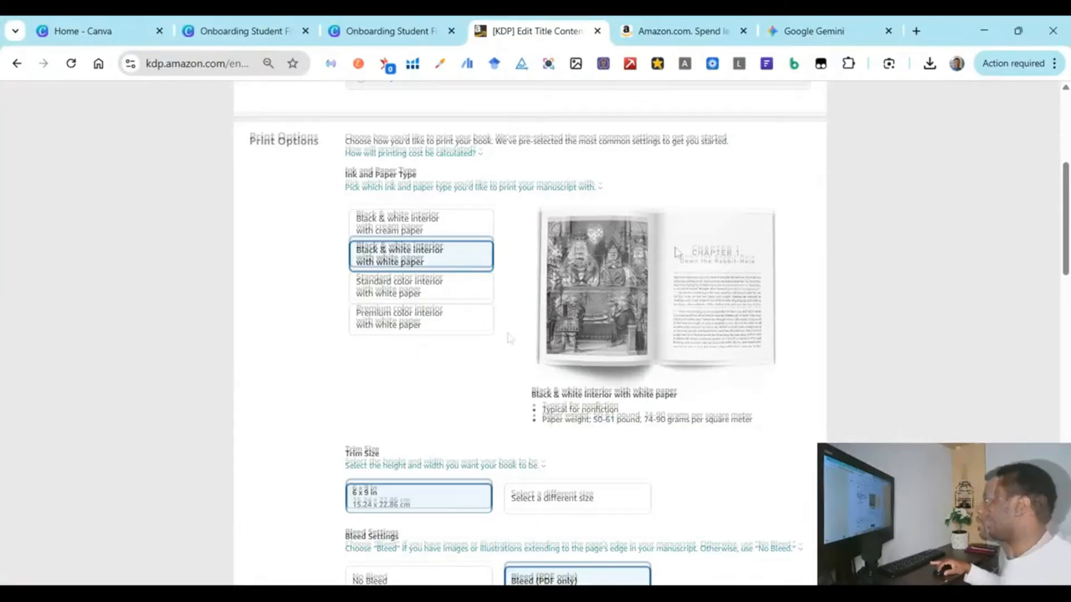
pyautogui.scroll(-3, 508, 339)
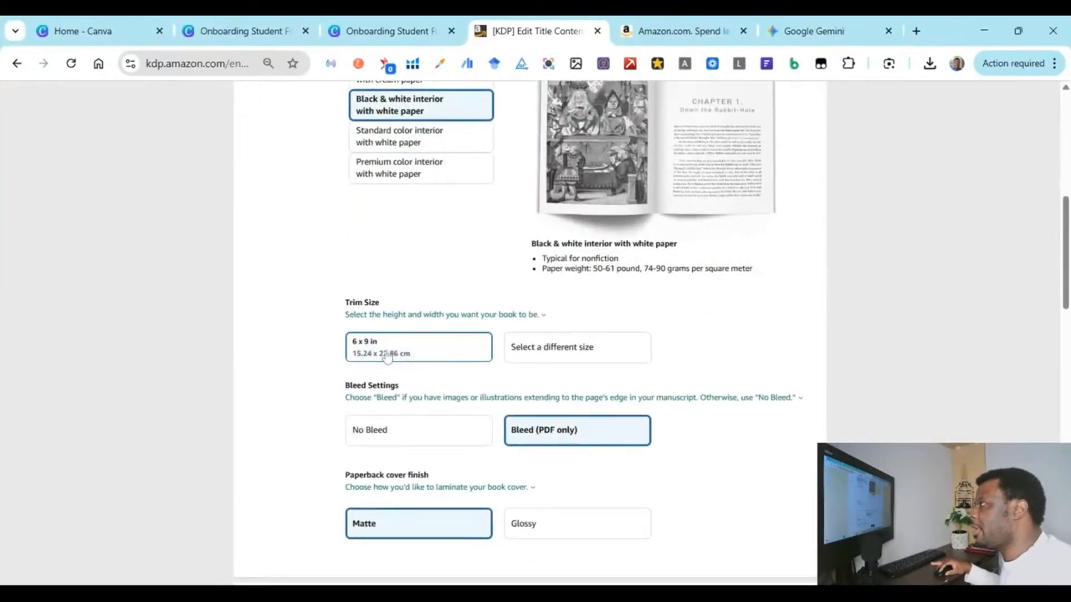
pyautogui.click(523, 346)
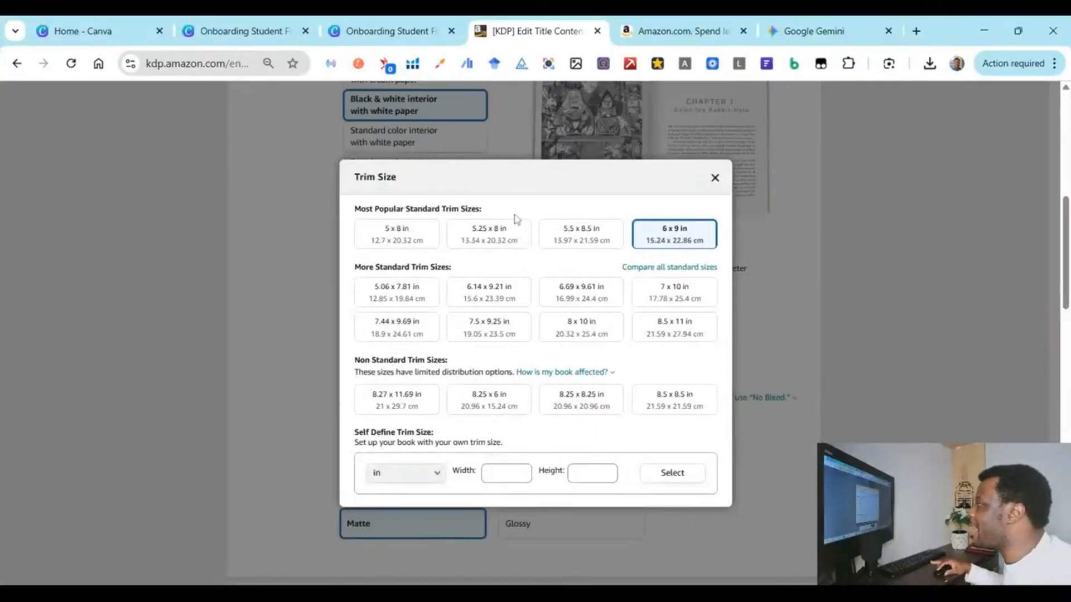
pyautogui.click(299, 322)
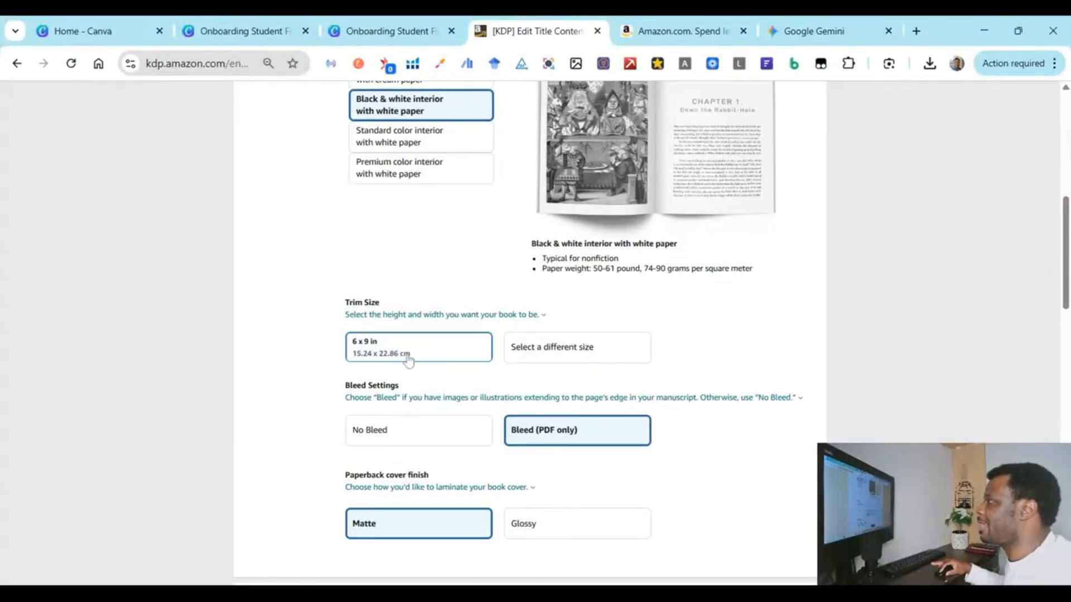
pyautogui.scroll(-1, 409, 361)
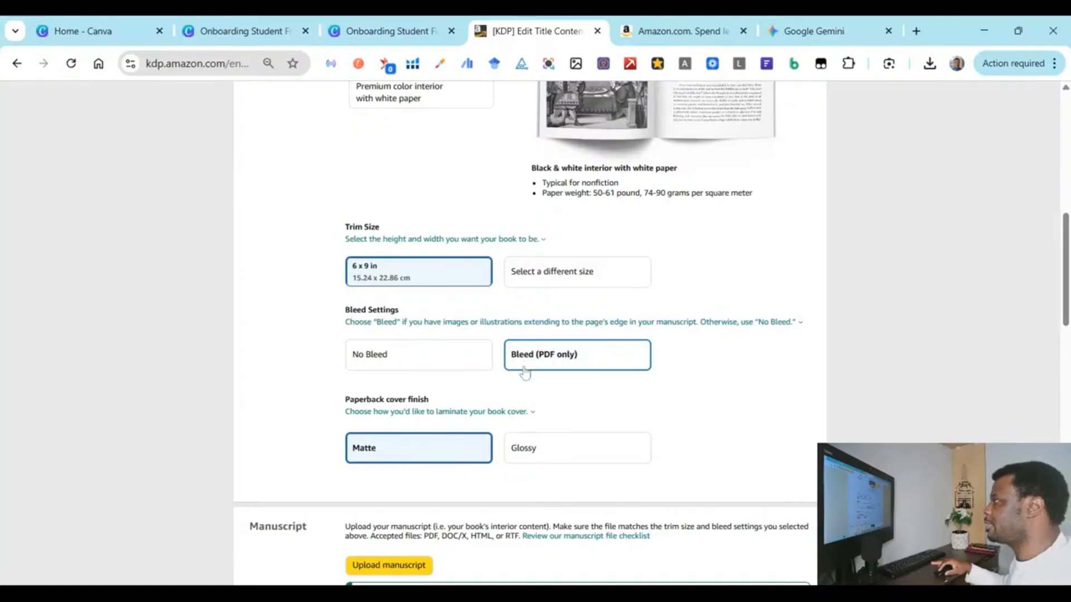
pyautogui.moveTo(459, 328)
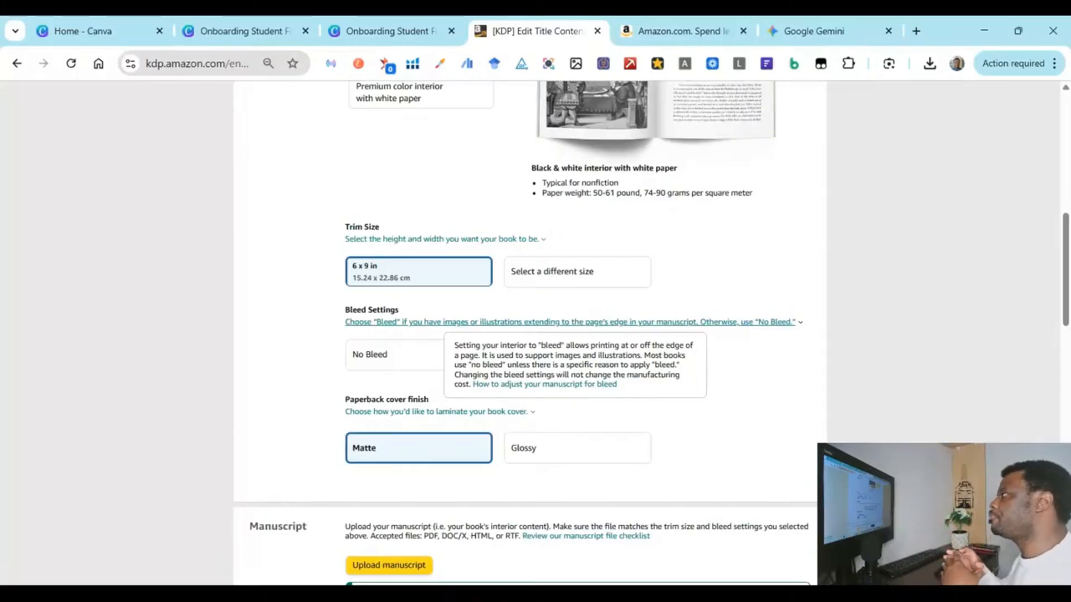
pyautogui.click(602, 343)
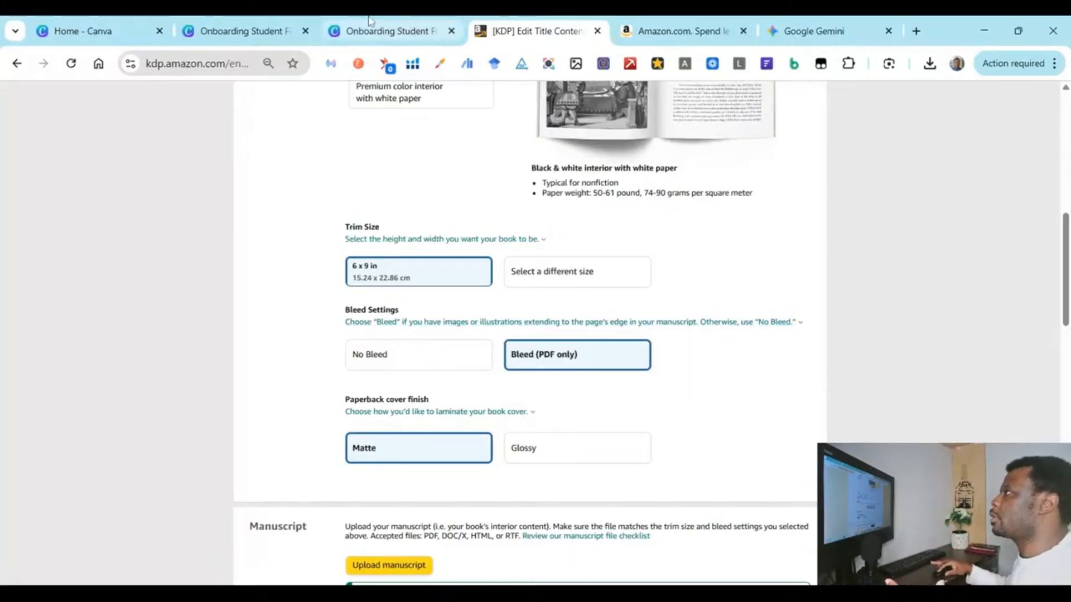
pyautogui.click(393, 29)
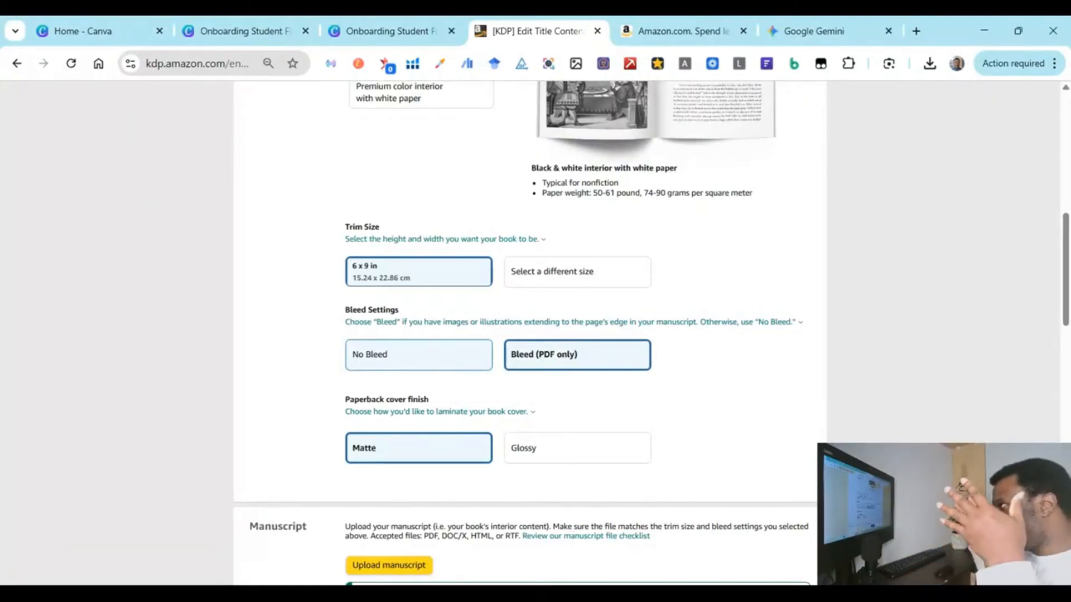
pyautogui.click(421, 23)
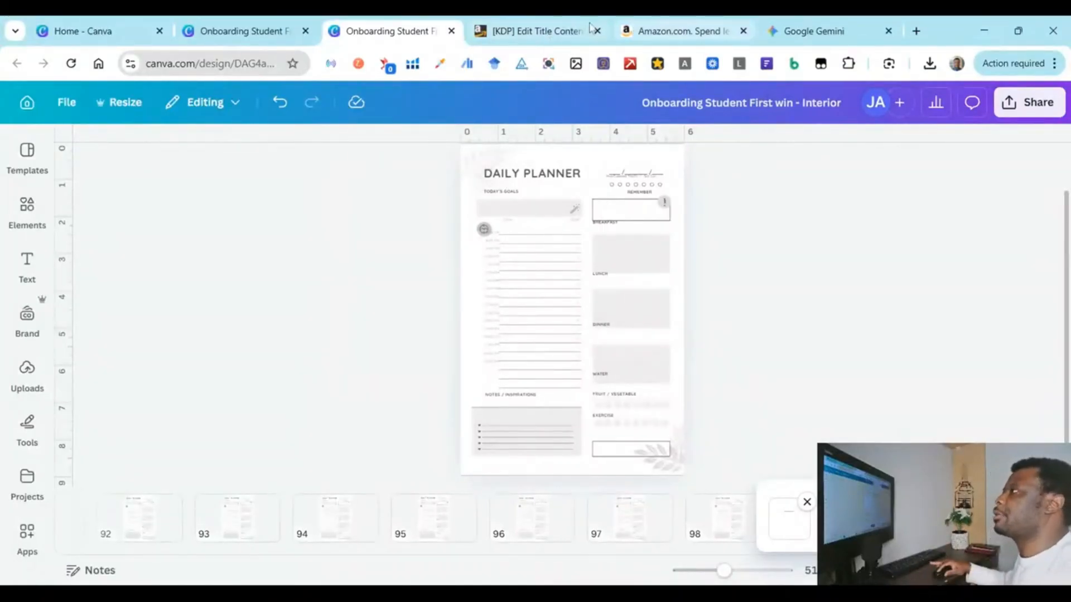
pyautogui.click(558, 23)
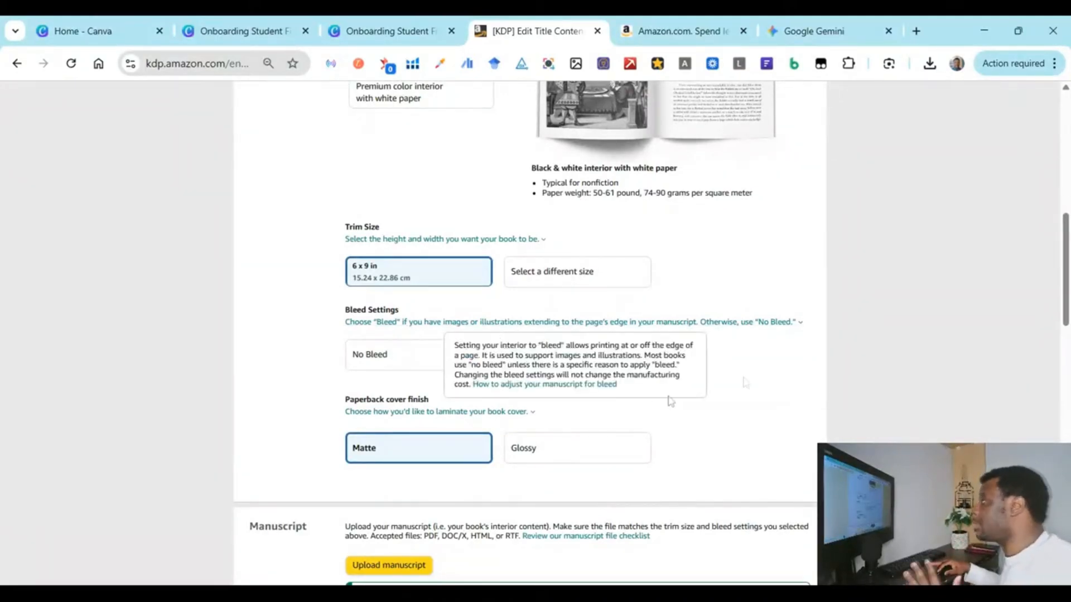
# Step: Switch Bleed Settings from No Bleed to Bleed (PDF only)
pyautogui.moveTo(502, 329)
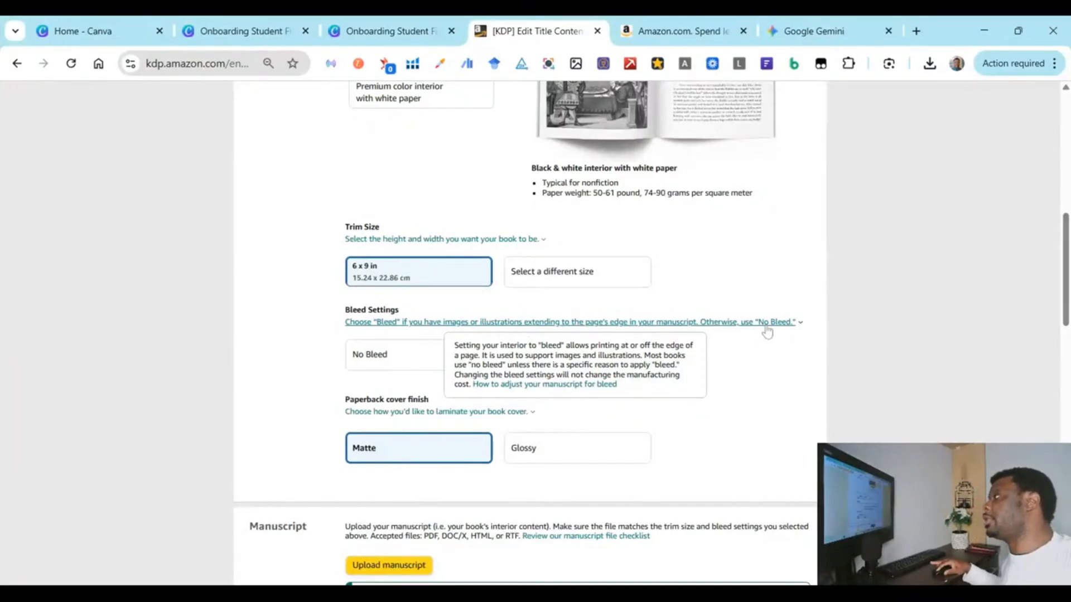
pyautogui.click(389, 355)
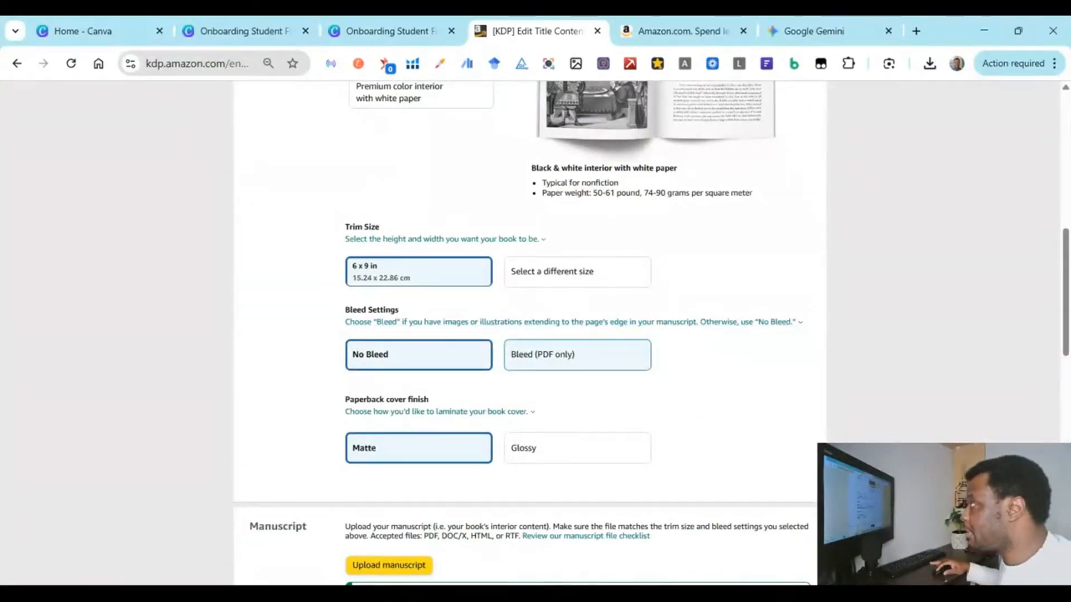
pyautogui.click(539, 362)
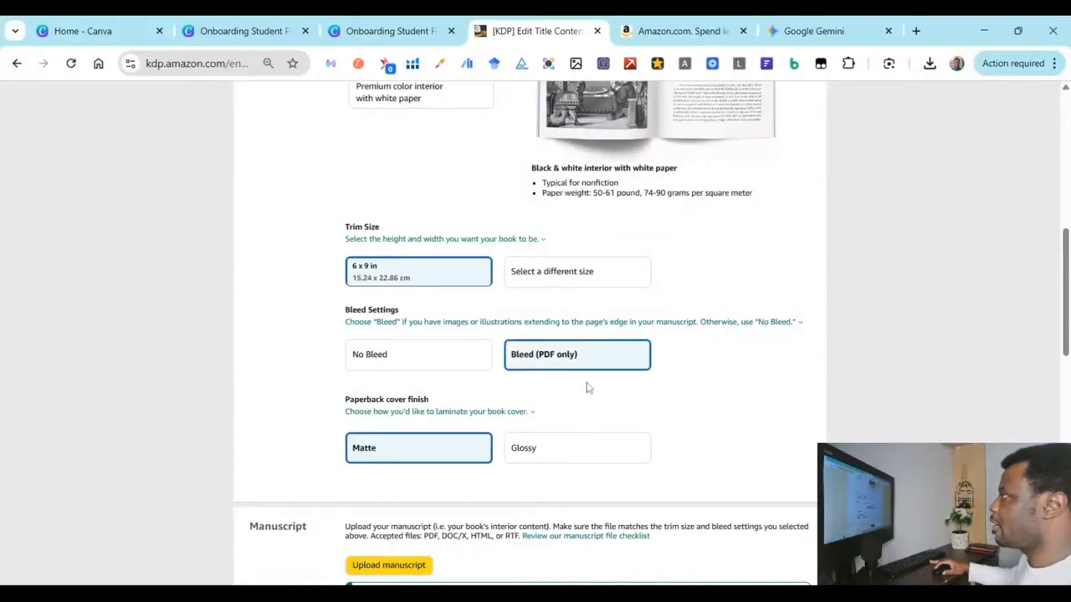
pyautogui.scroll(-1, 589, 388)
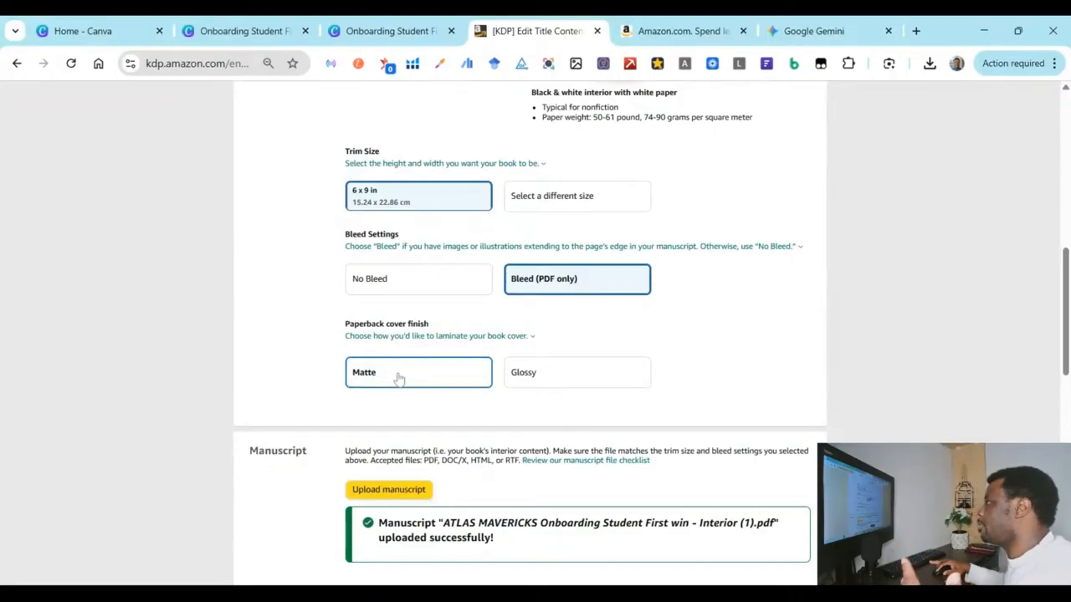
# Step: Set the cover finish to Glossy and review the uploaded manuscript and cover below
pyautogui.click(526, 377)
pyautogui.scroll(-3, 474, 390)
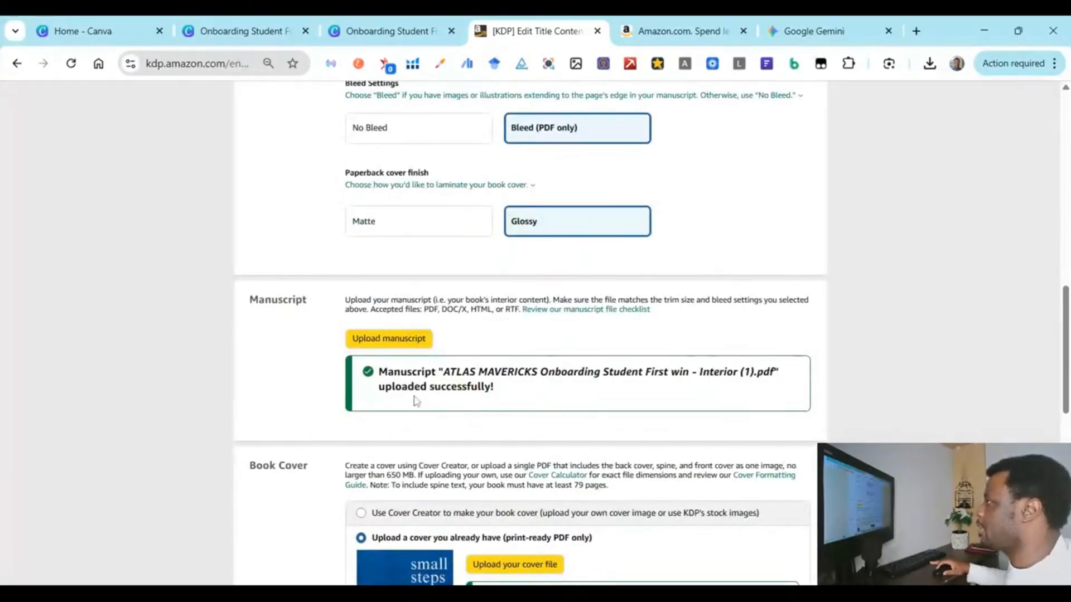
pyautogui.scroll(-2, 306, 253)
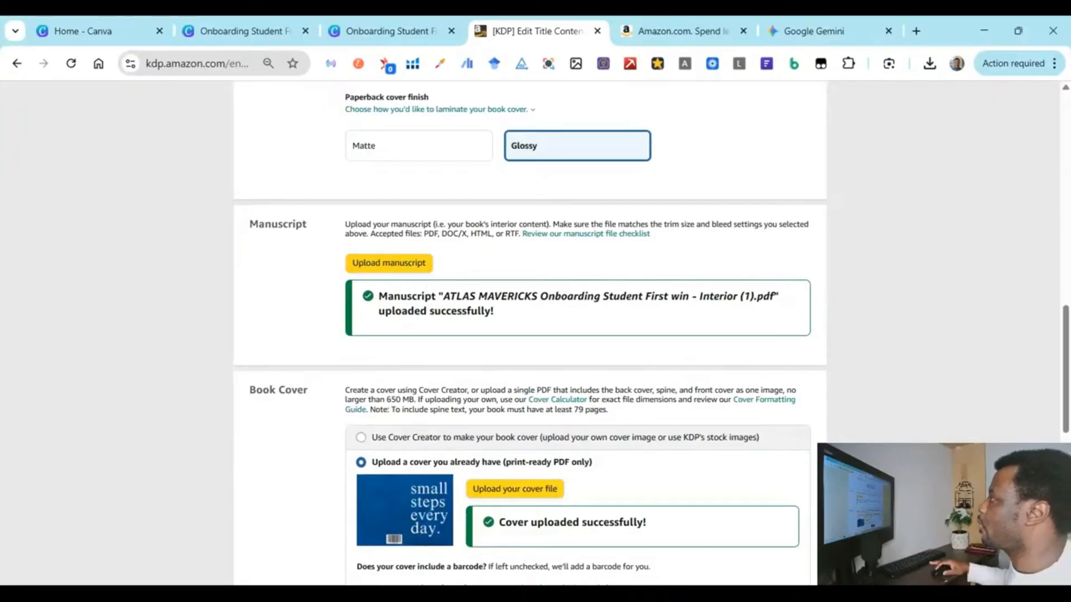
pyautogui.scroll(-3, 313, 274)
pyautogui.scroll(-1, 313, 273)
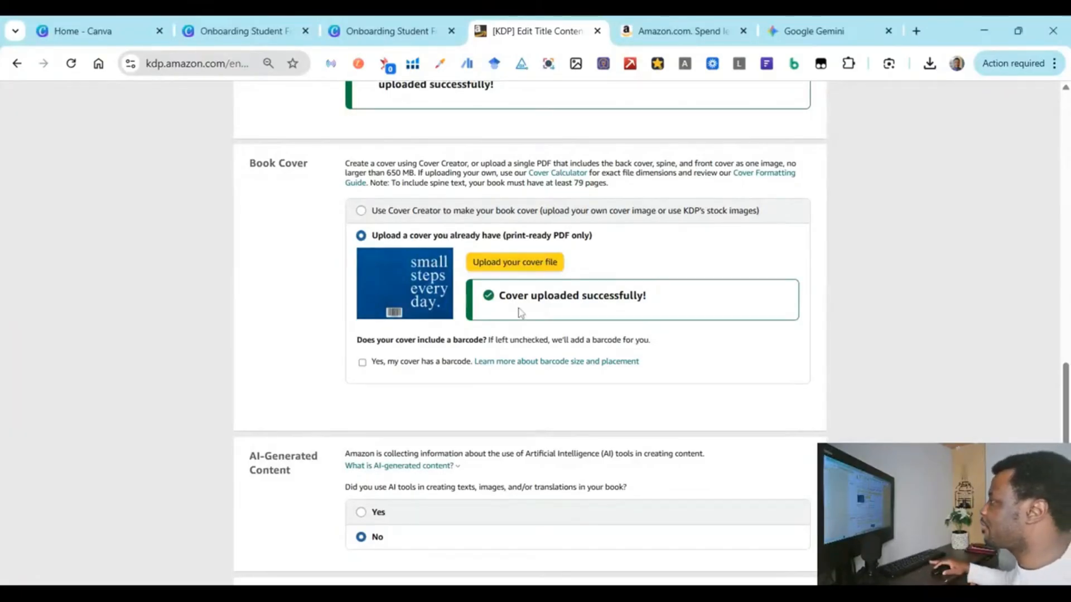
pyautogui.scroll(-1, 520, 312)
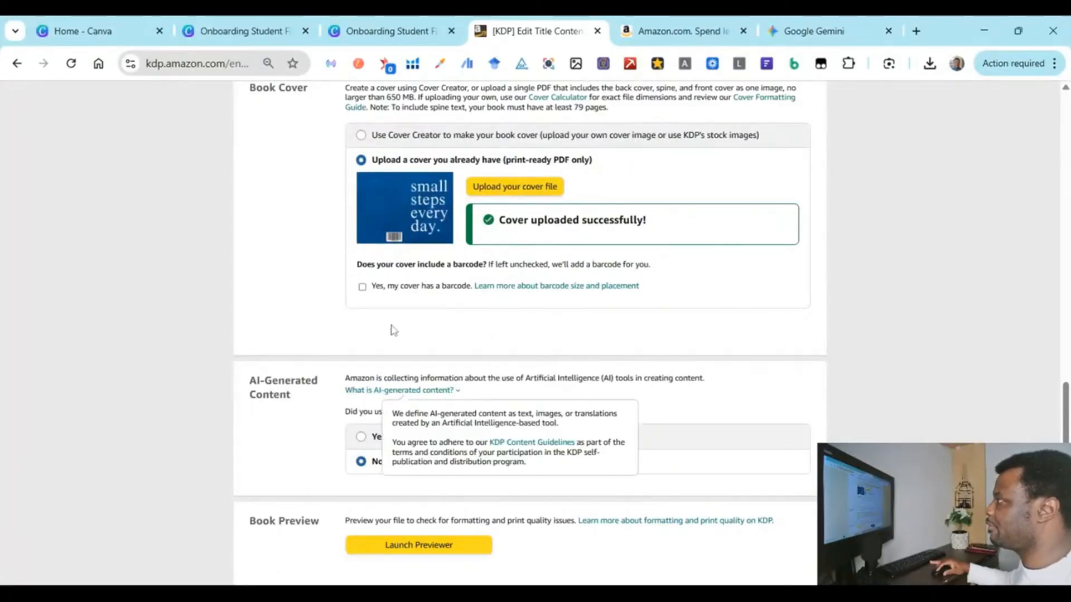
pyautogui.scroll(-1, 380, 354)
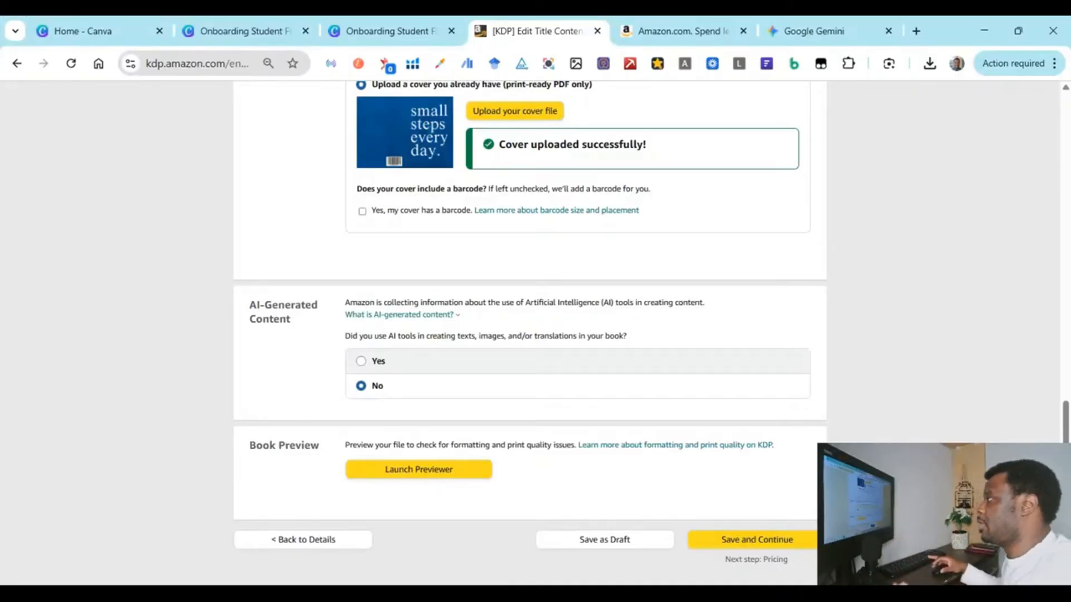
pyautogui.click(358, 362)
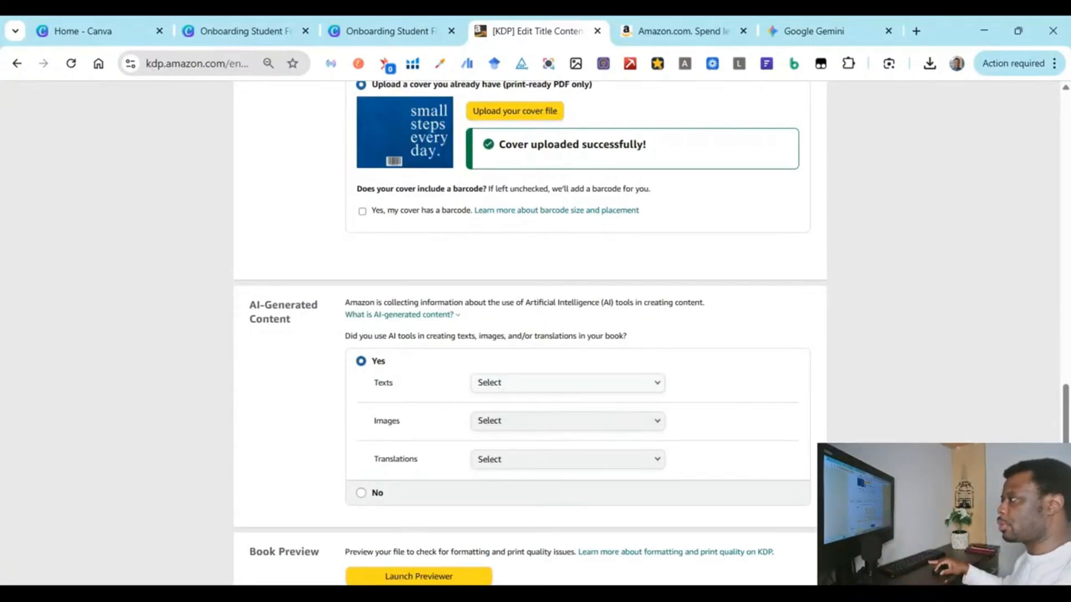
pyautogui.click(499, 387)
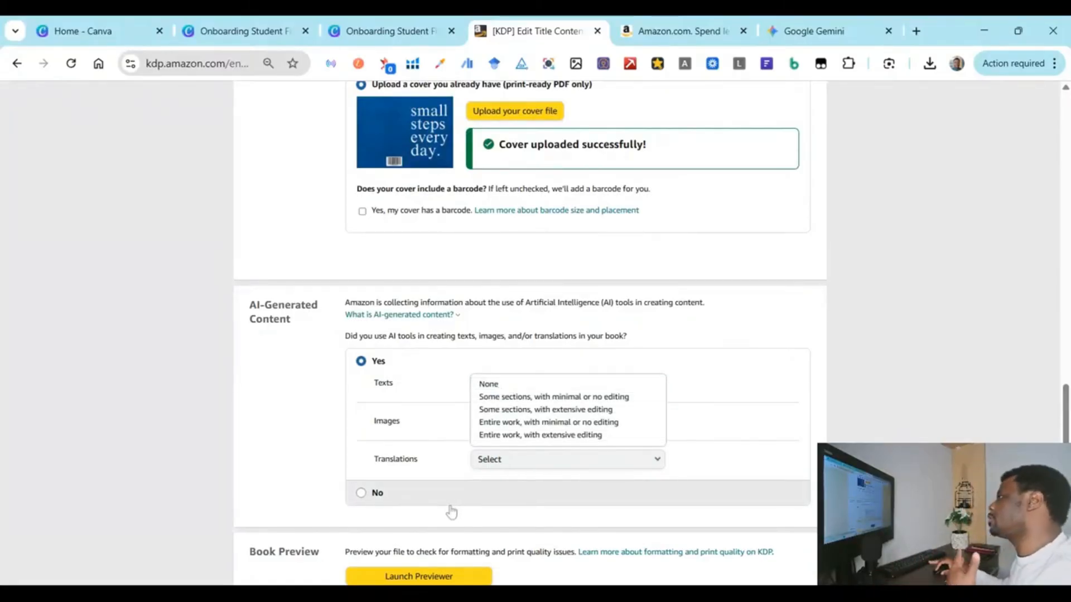
pyautogui.click(735, 331)
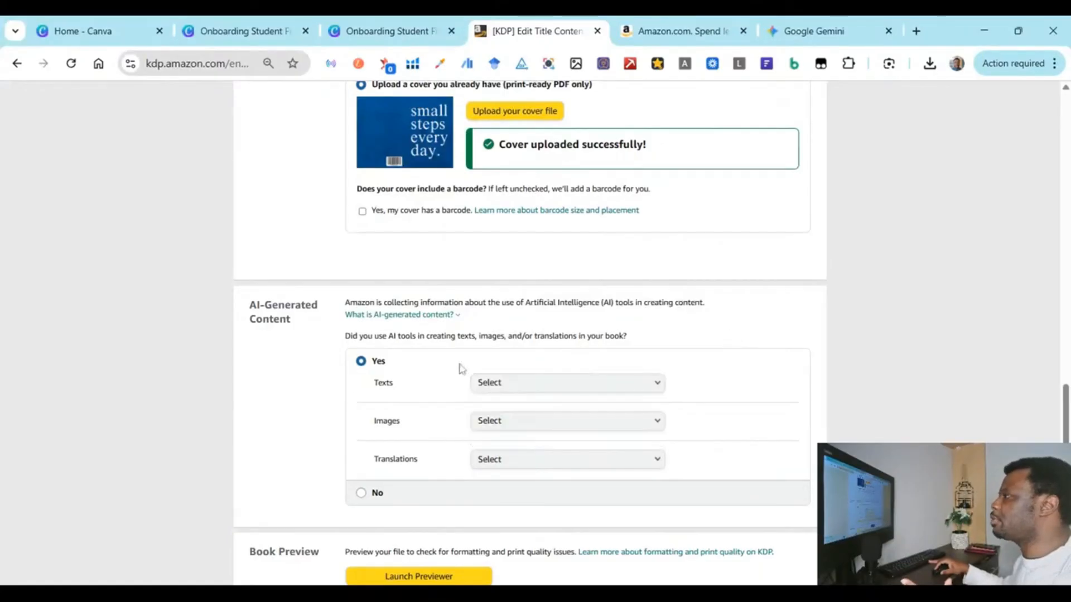
pyautogui.click(361, 493)
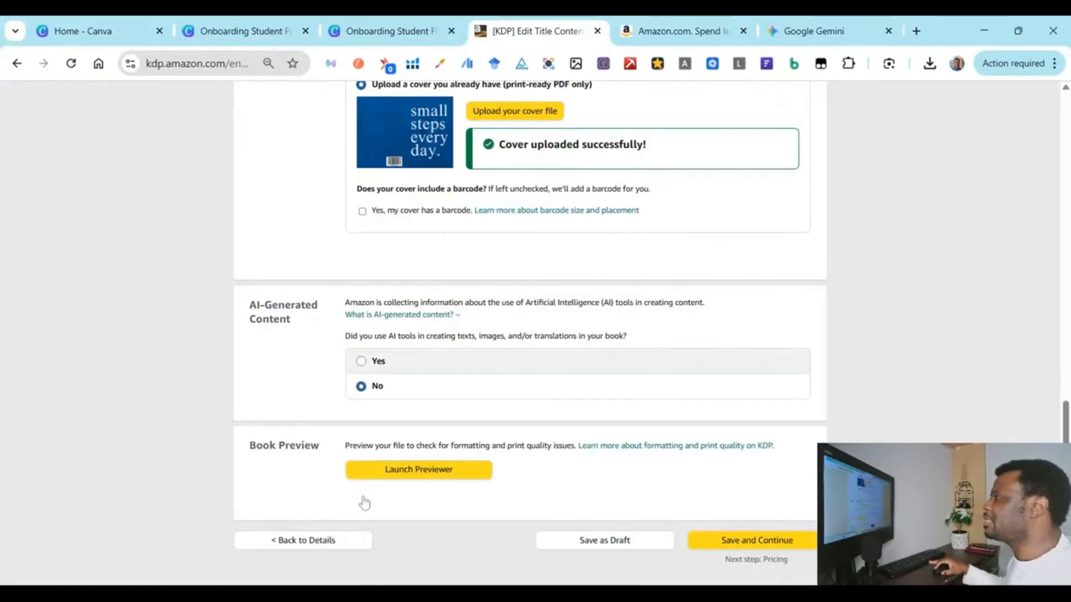
pyautogui.scroll(-1, 389, 397)
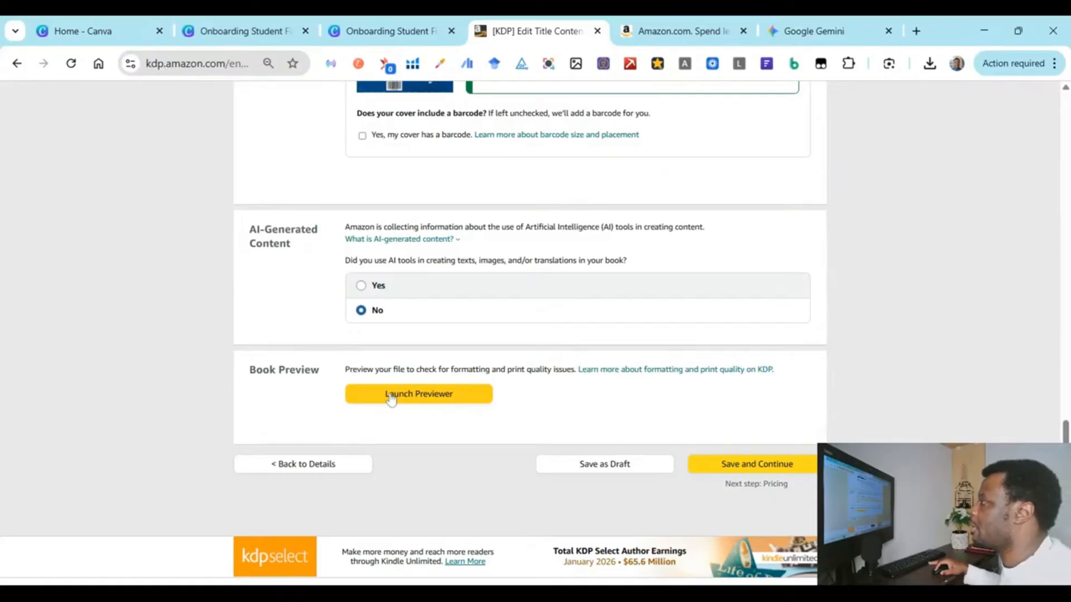
pyautogui.click(391, 396)
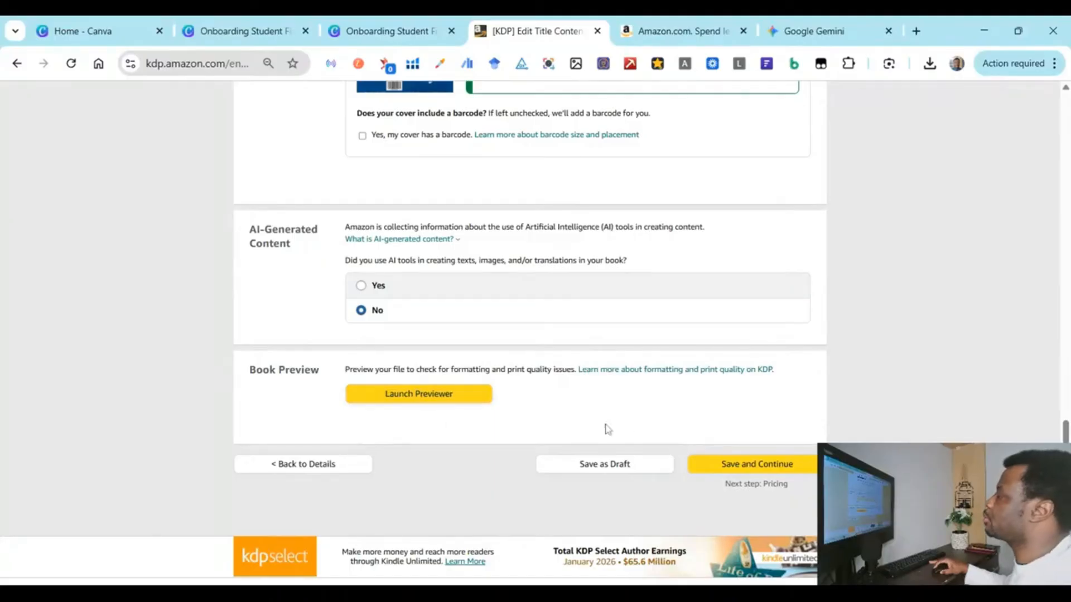
# Step: Launch the print previewer and page from the cover through the Daily Planner spreads to pages 12-13
pyautogui.click(410, 395)
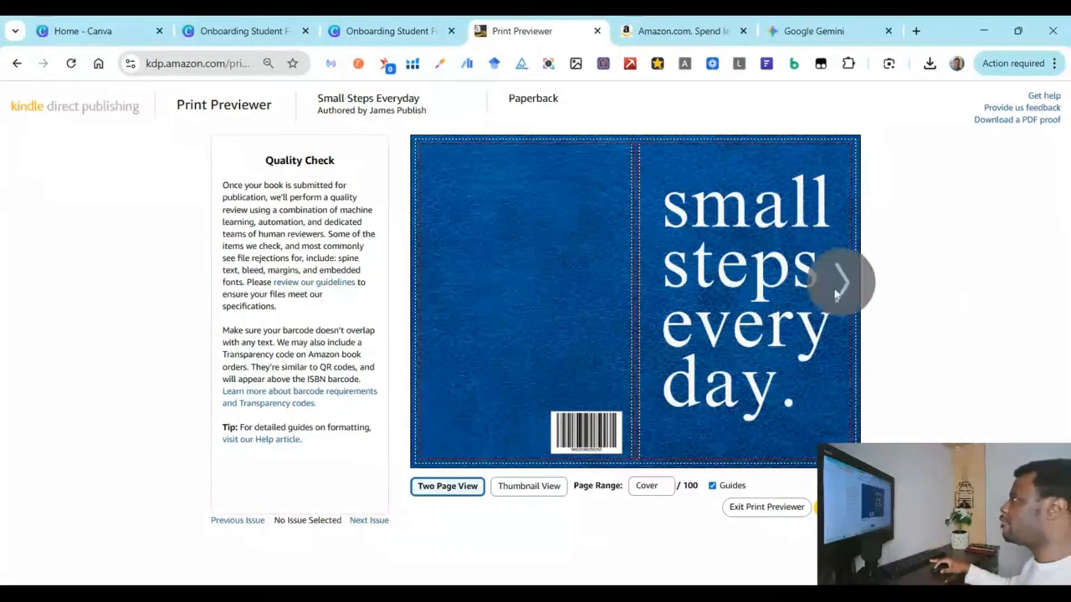
pyautogui.click(838, 287)
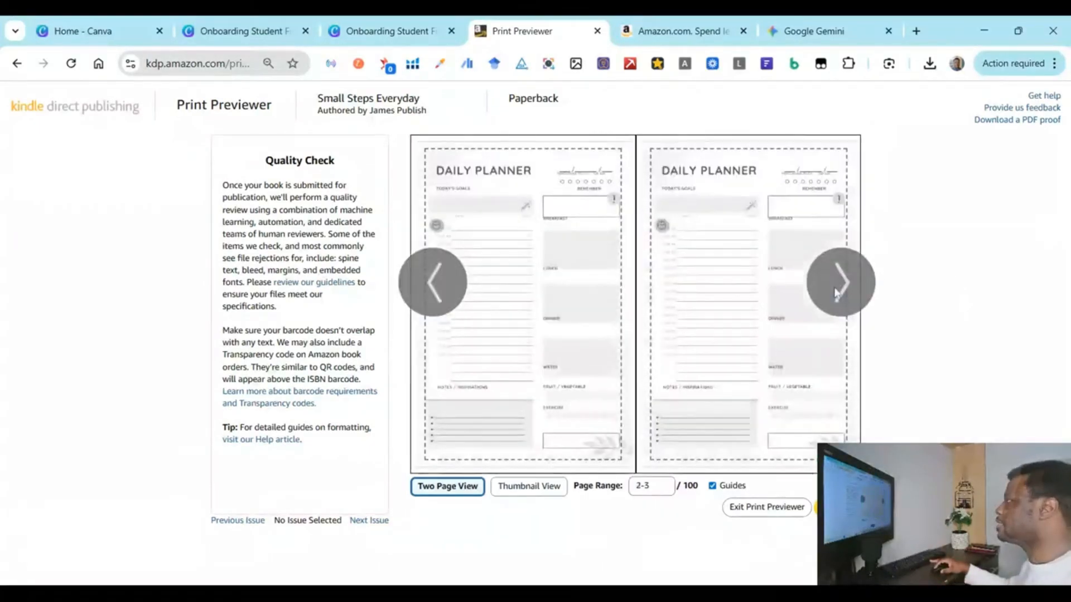
pyautogui.click(839, 287)
pyautogui.click(838, 287)
pyautogui.click(837, 292)
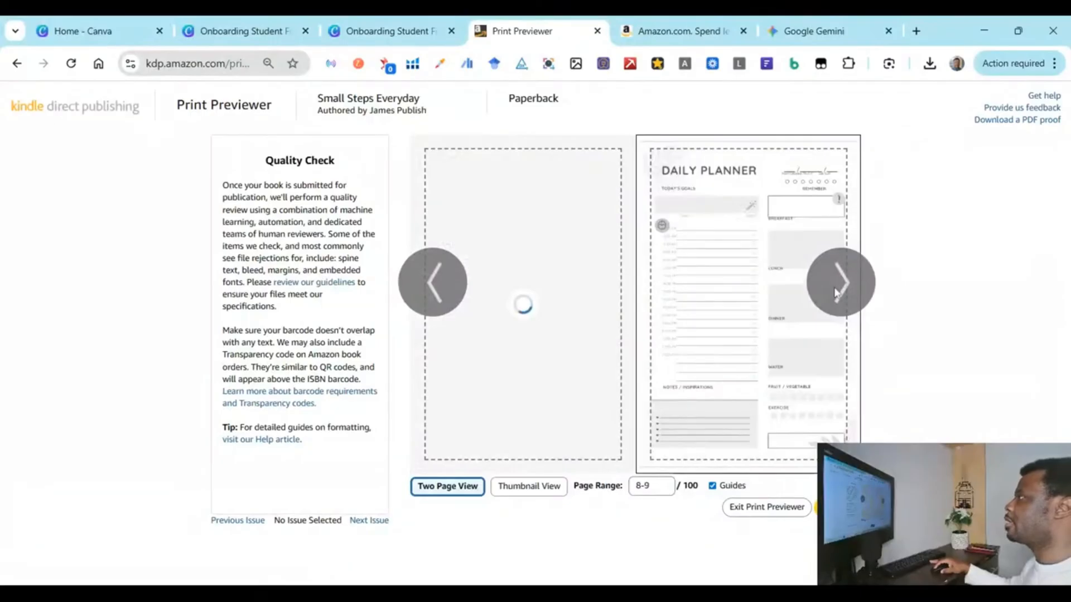
pyautogui.click(838, 287)
pyautogui.click(838, 287)
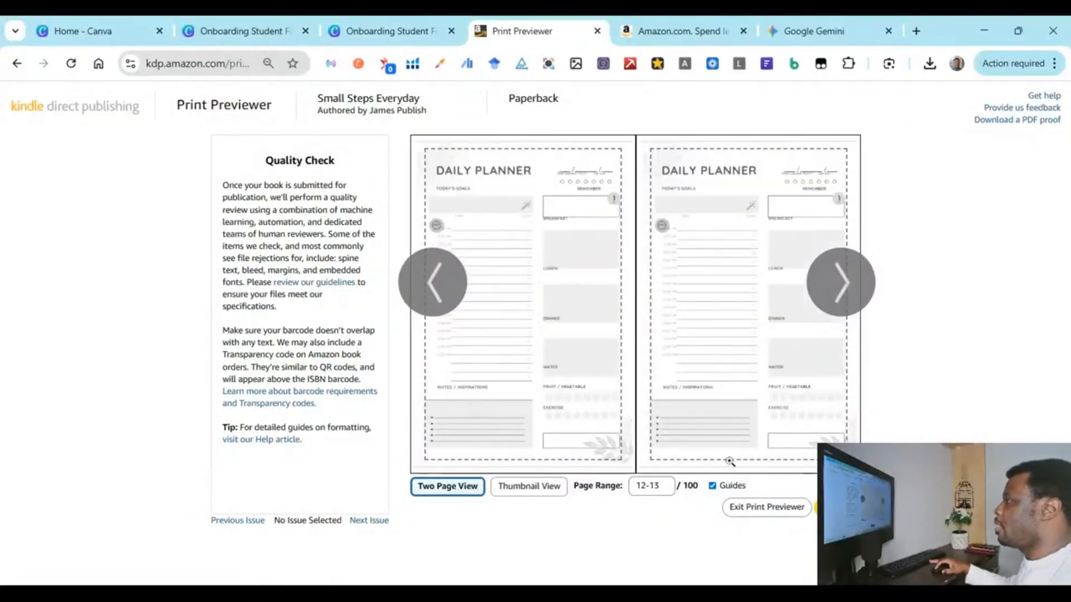
# Step: Check all pages in Thumbnail View, switch back to Two Page View, and exit the previewer
pyautogui.click(545, 497)
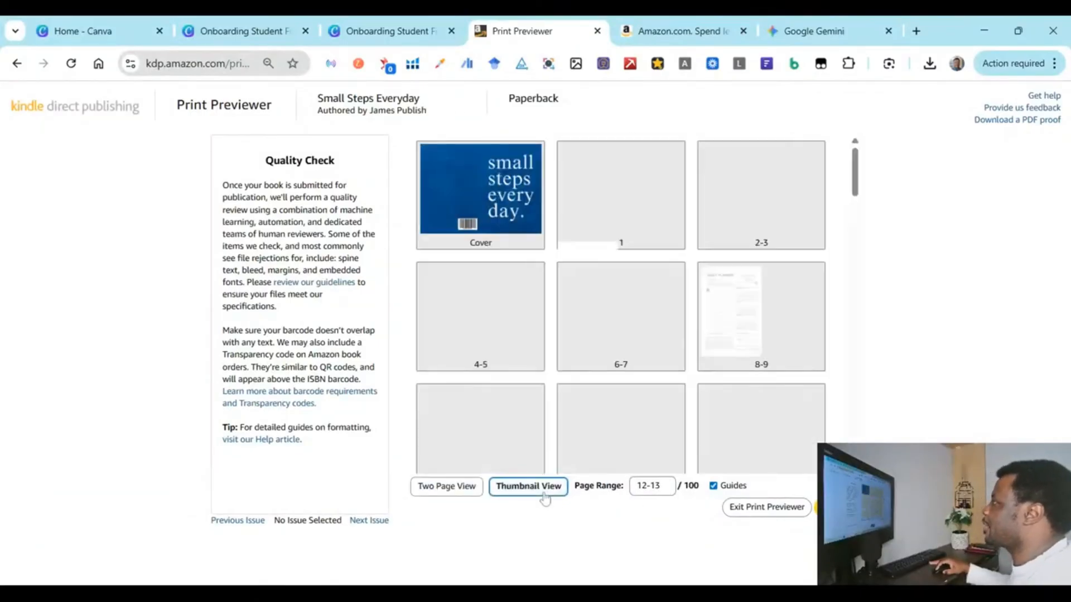
pyautogui.scroll(-20, 788, 293)
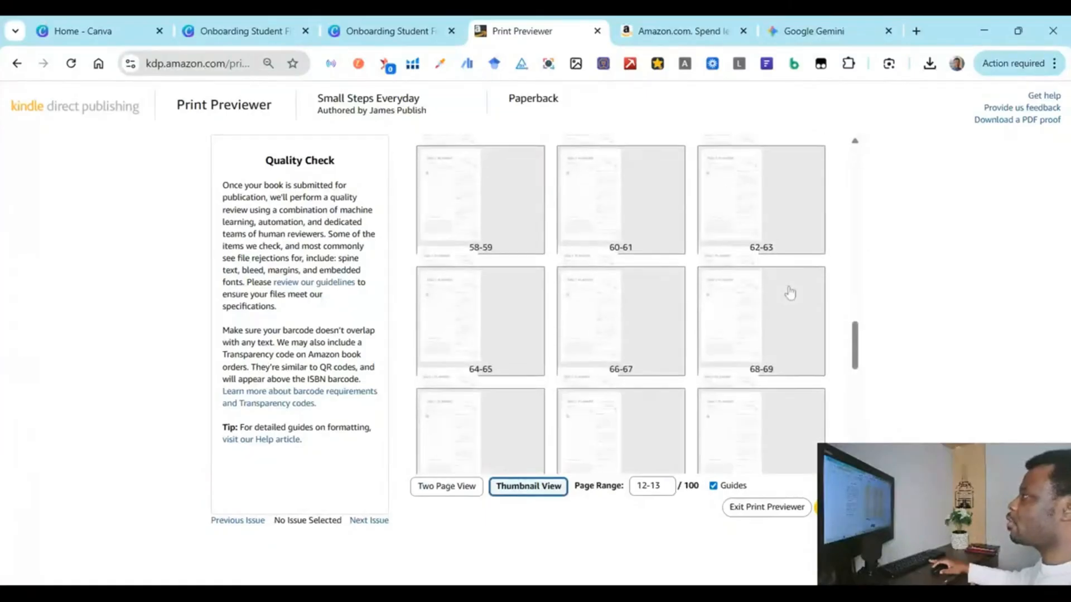
pyautogui.scroll(-10, 790, 292)
pyautogui.click(789, 292)
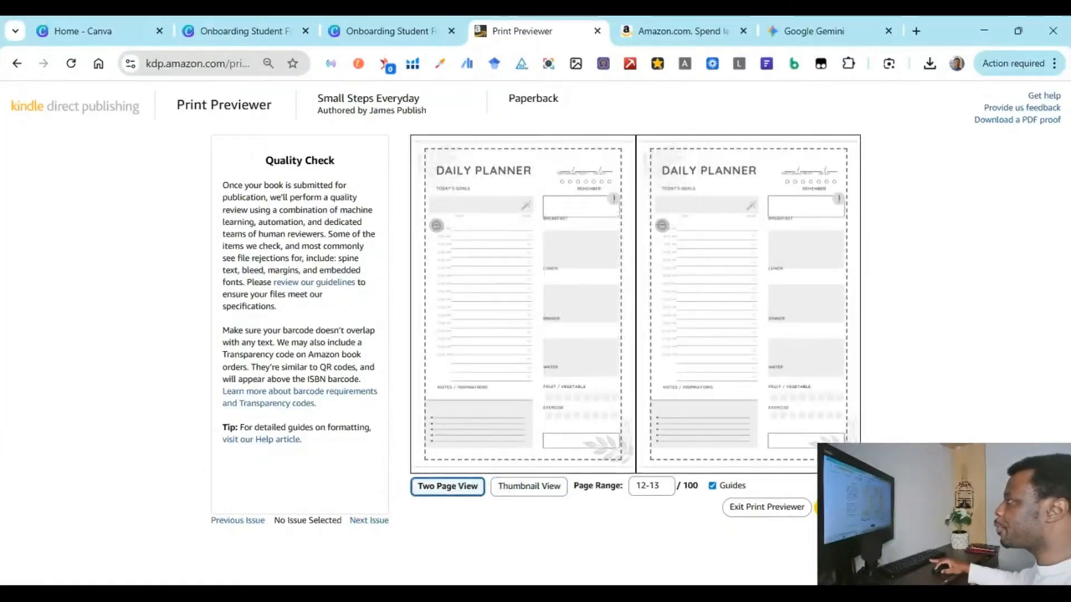
pyautogui.click(838, 508)
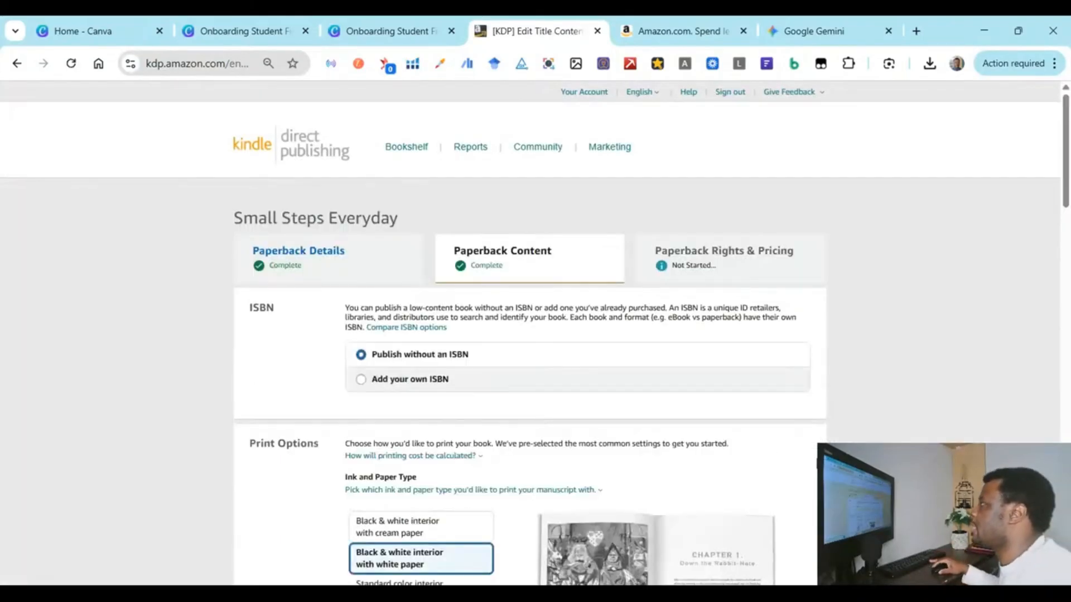
# Step: Save the paperback content settings from the Summary section and continue toward pricing
pyautogui.scroll(-7, 668, 434)
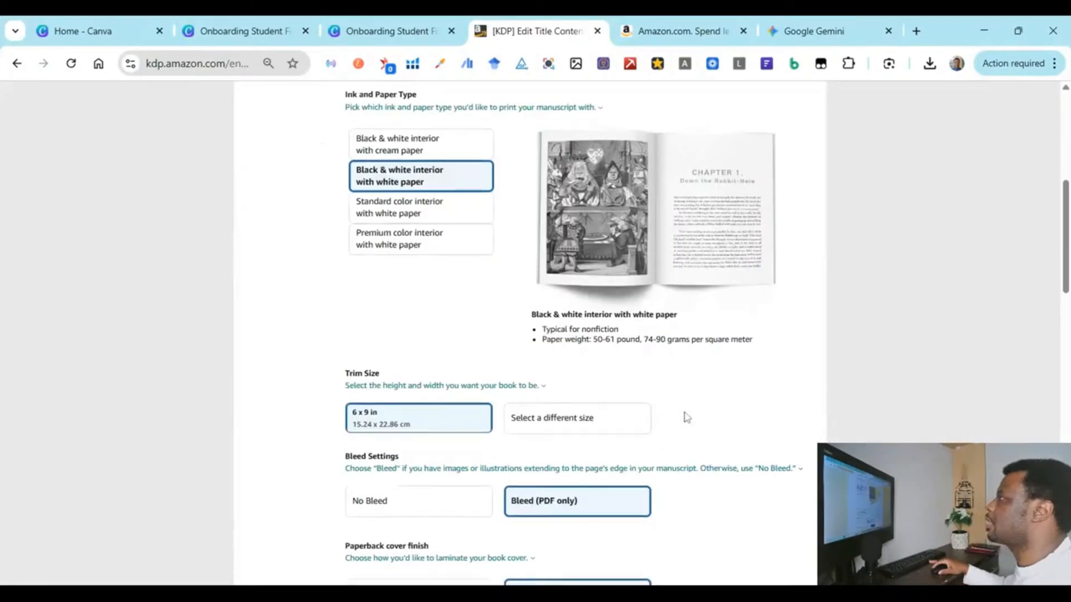
pyautogui.scroll(-15, 686, 418)
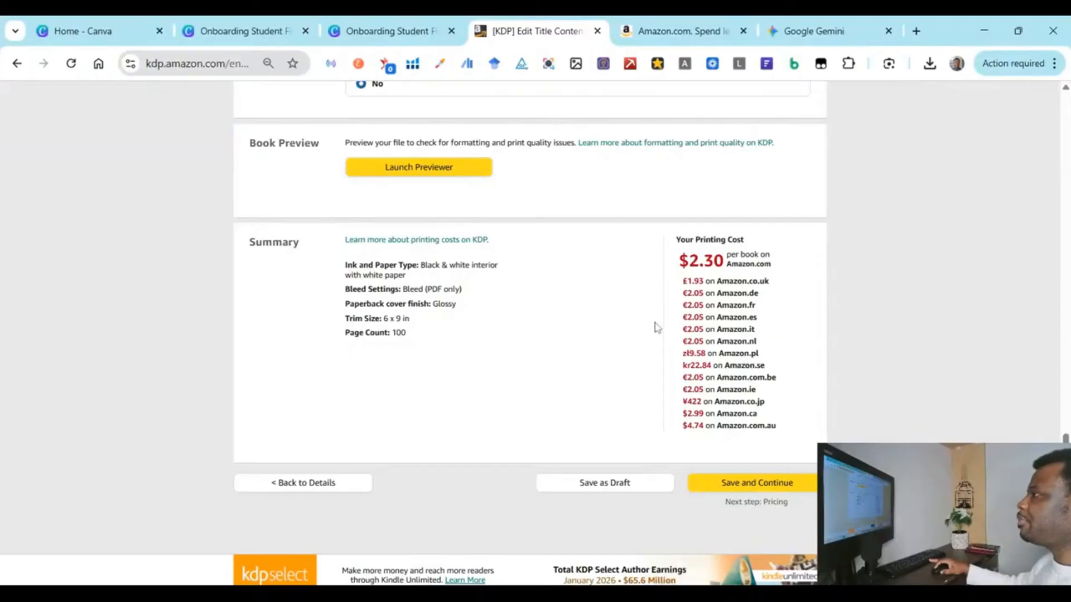
pyautogui.click(741, 489)
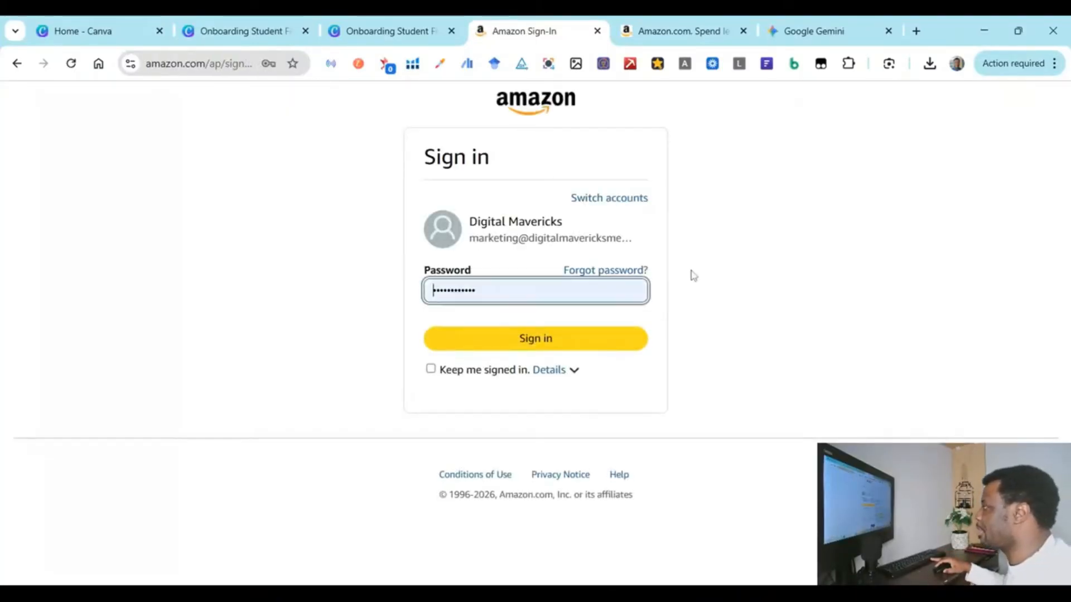
# Step: Sign in with the account password and pass two-step verification using an authenticator app code
pyautogui.click(566, 349)
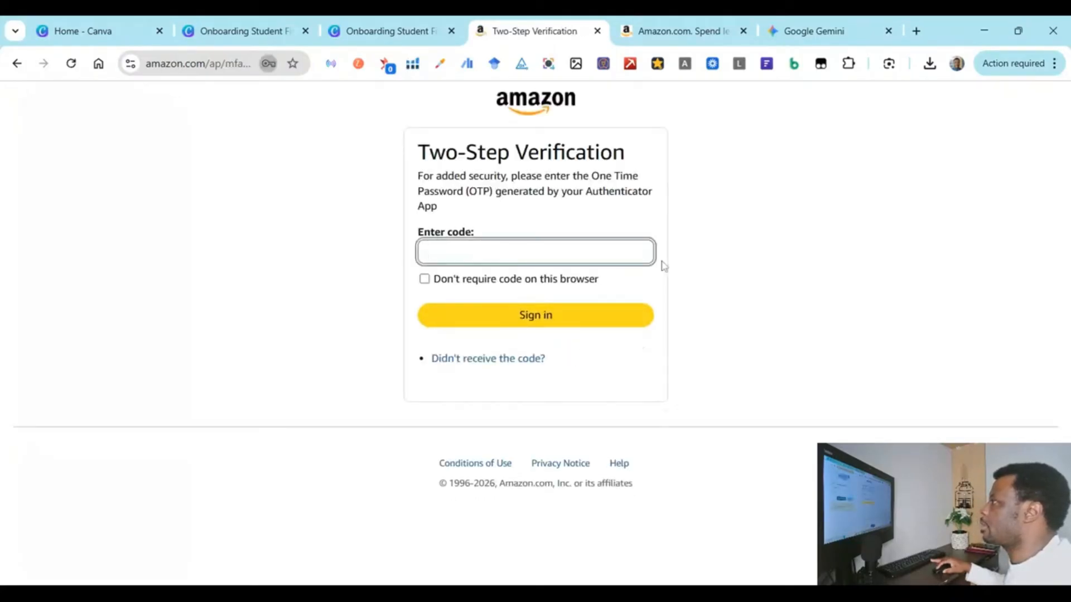
pyautogui.click(700, 244)
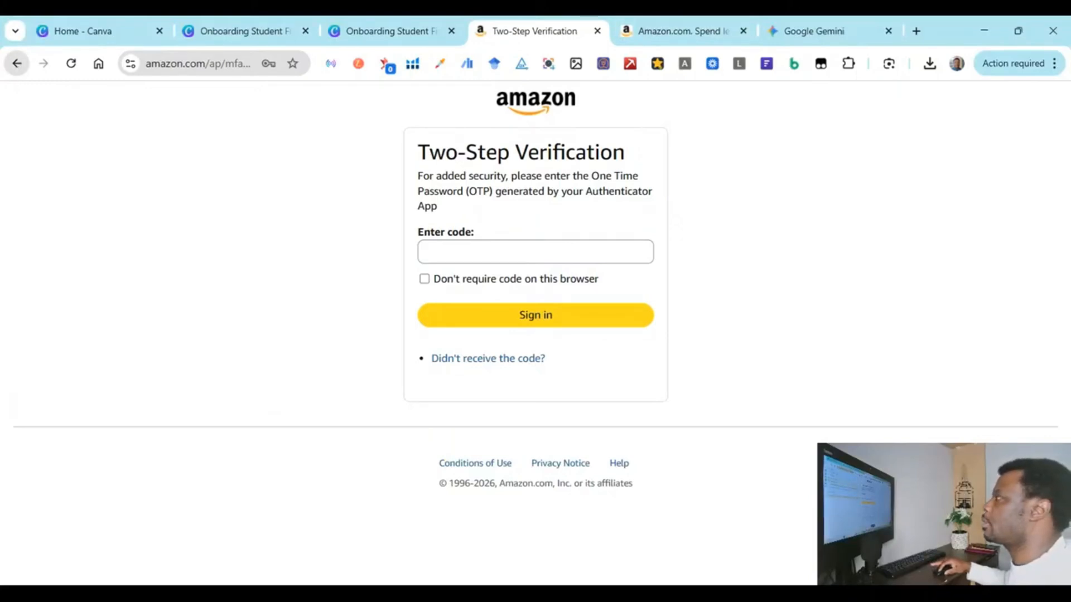
pyautogui.click(16, 63)
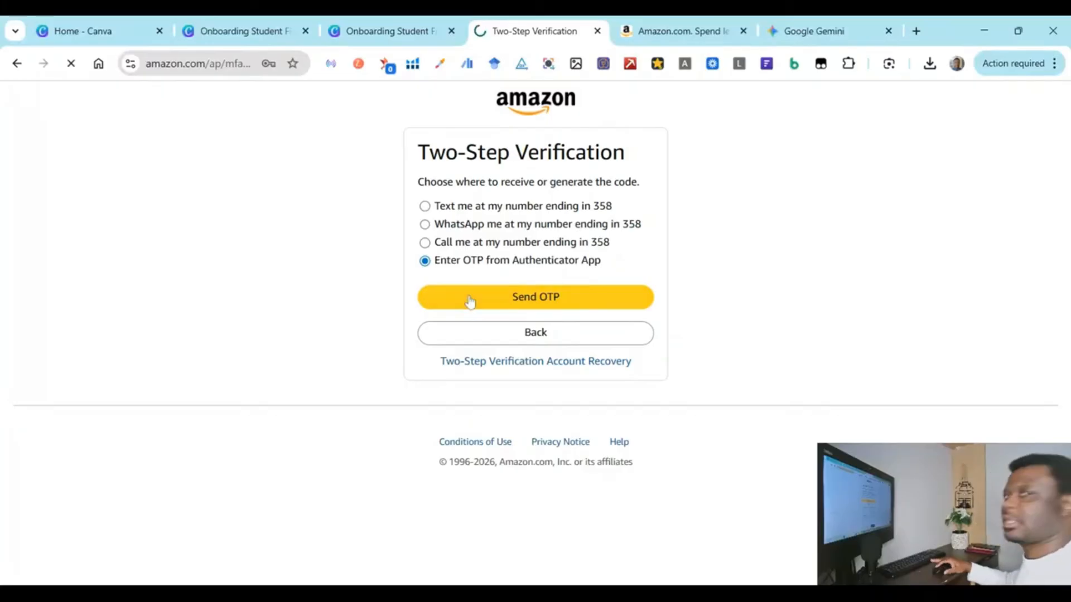
pyautogui.click(471, 303)
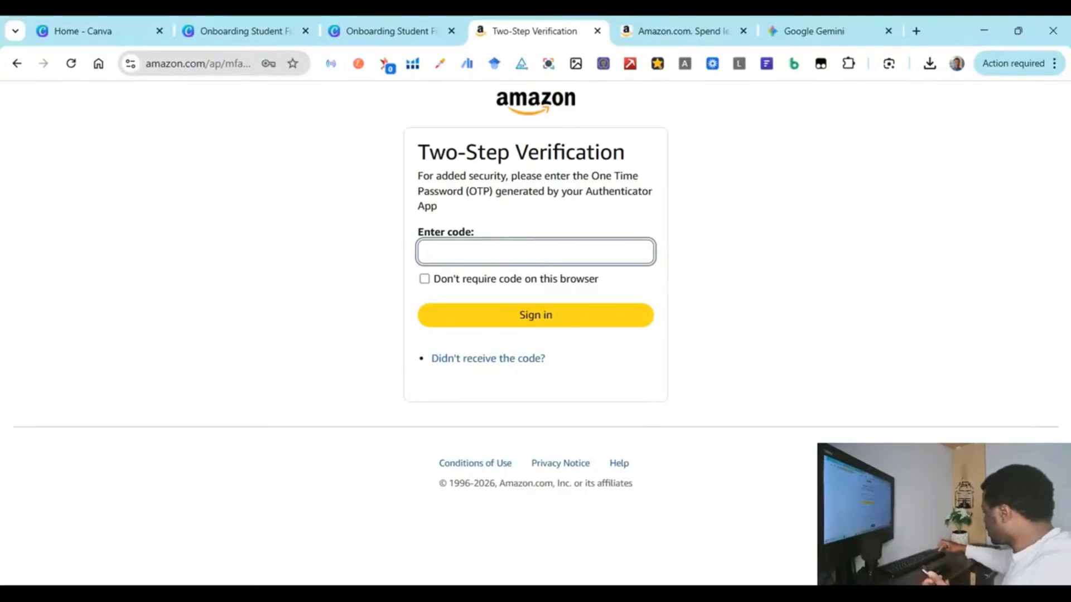
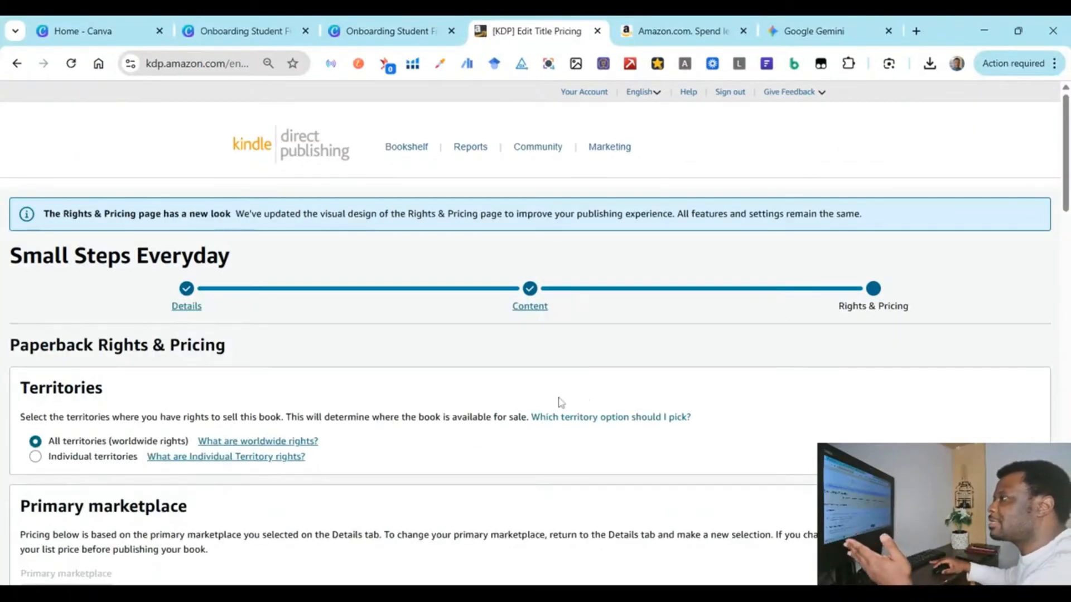
pyautogui.scroll(-3, 558, 401)
pyautogui.scroll(-2, 560, 402)
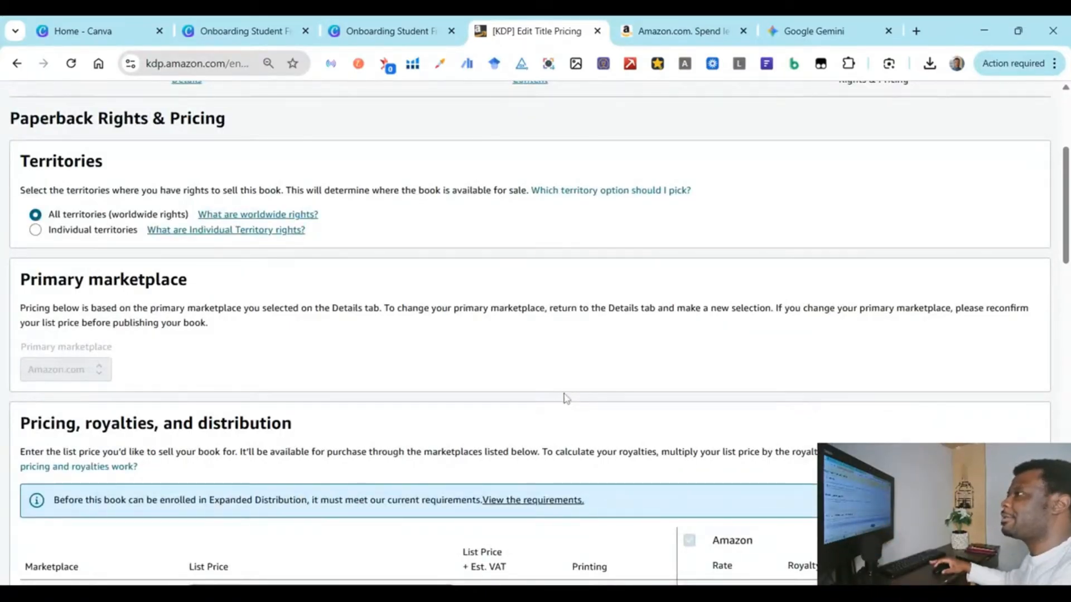
pyautogui.scroll(3, 28, 245)
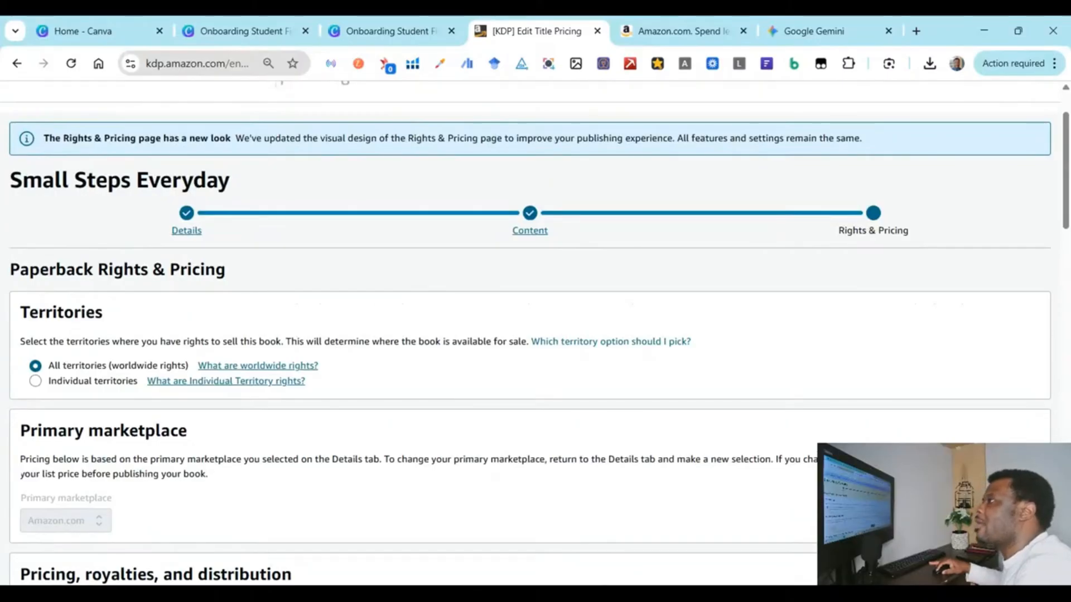
pyautogui.scroll(-2, 437, 337)
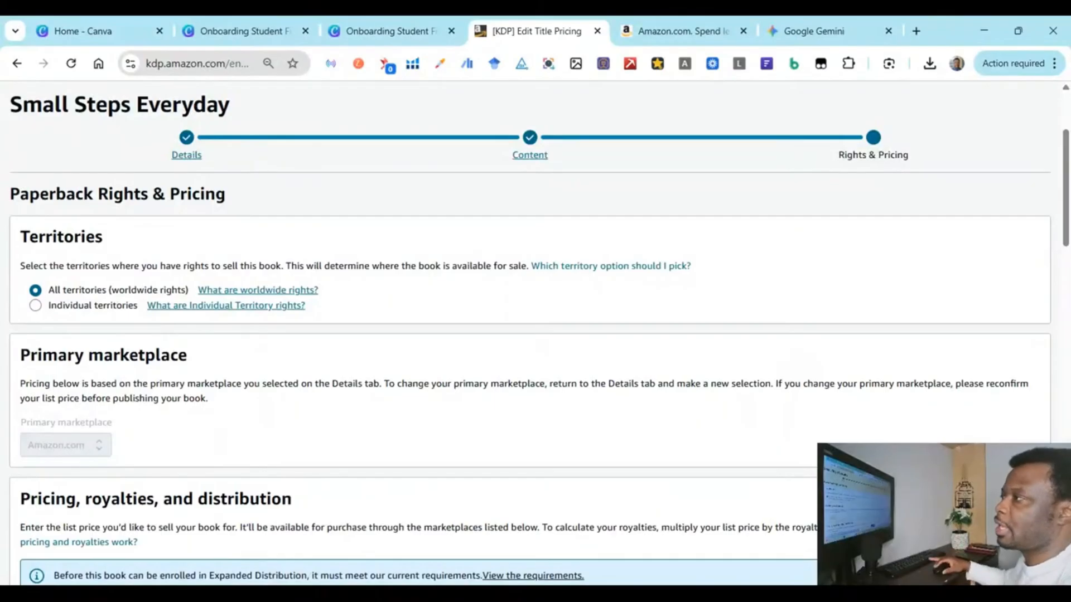
pyautogui.click(50, 312)
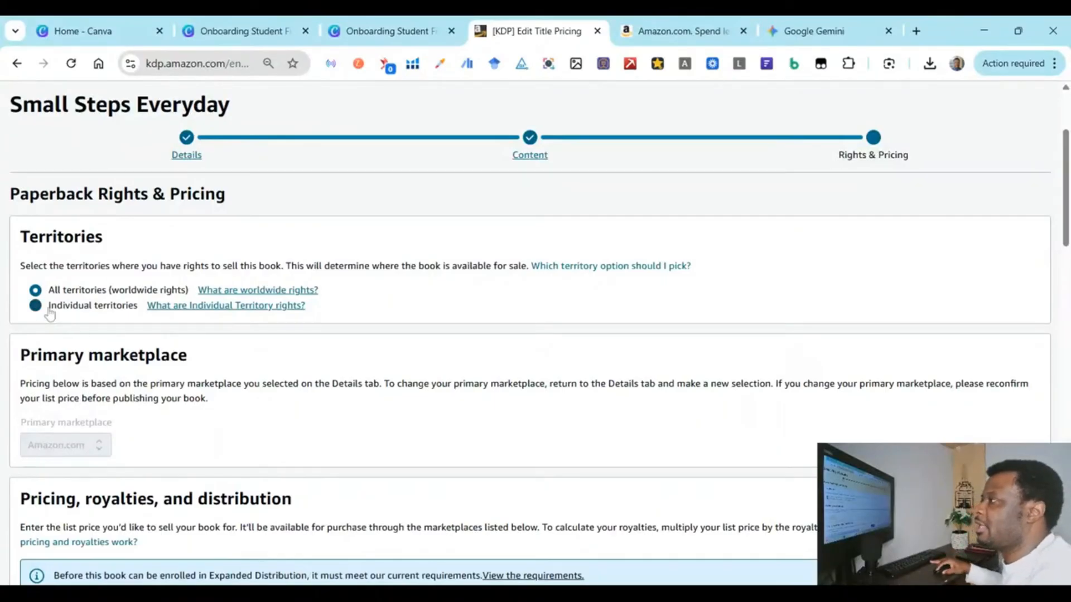
pyautogui.scroll(-3, 141, 333)
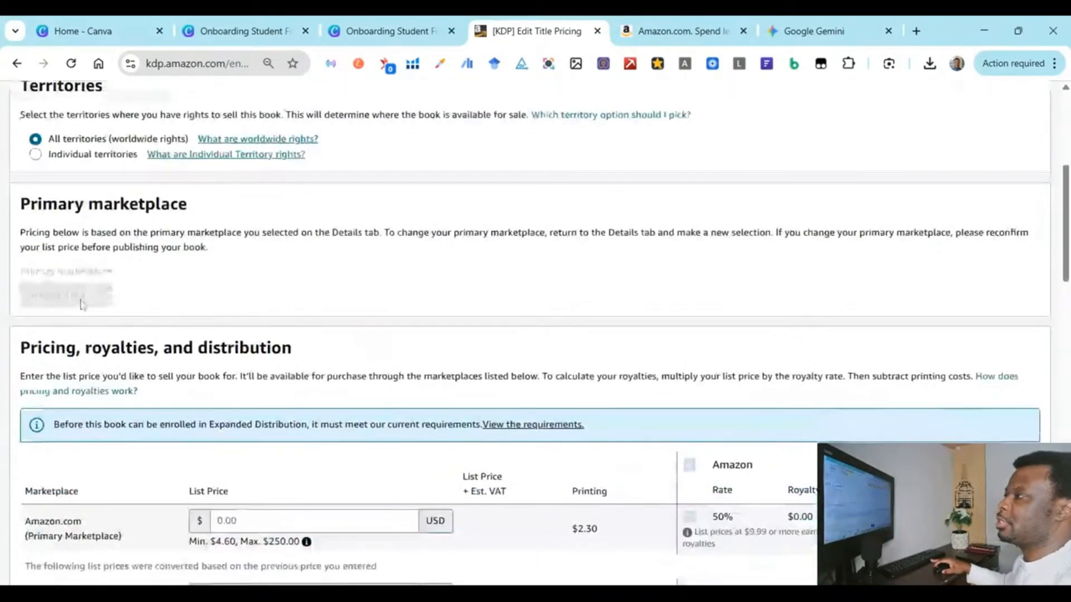
pyautogui.scroll(-2, 81, 304)
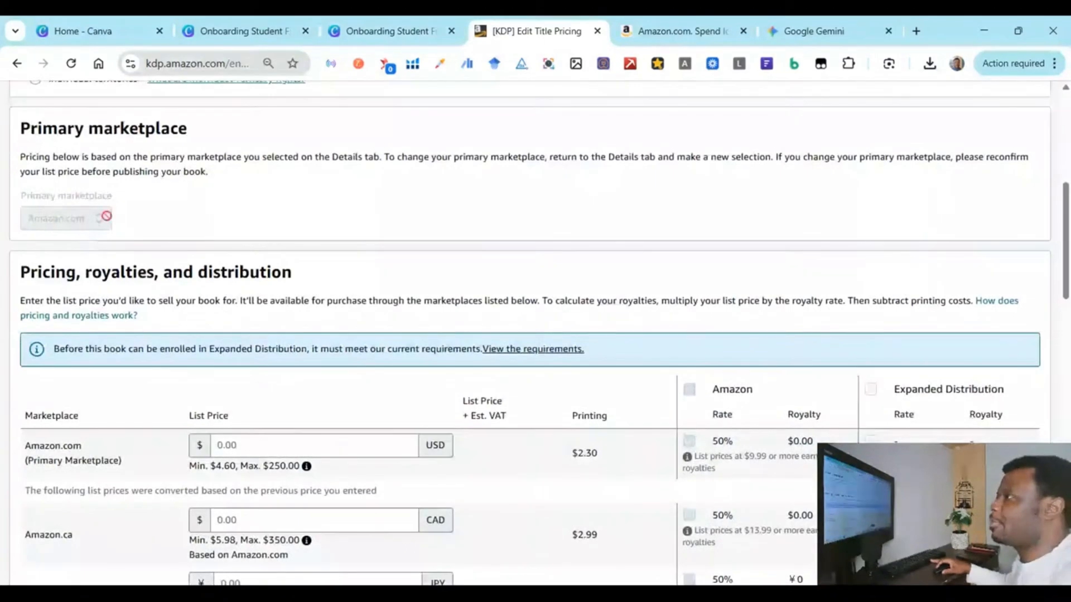
pyautogui.scroll(-3, 181, 244)
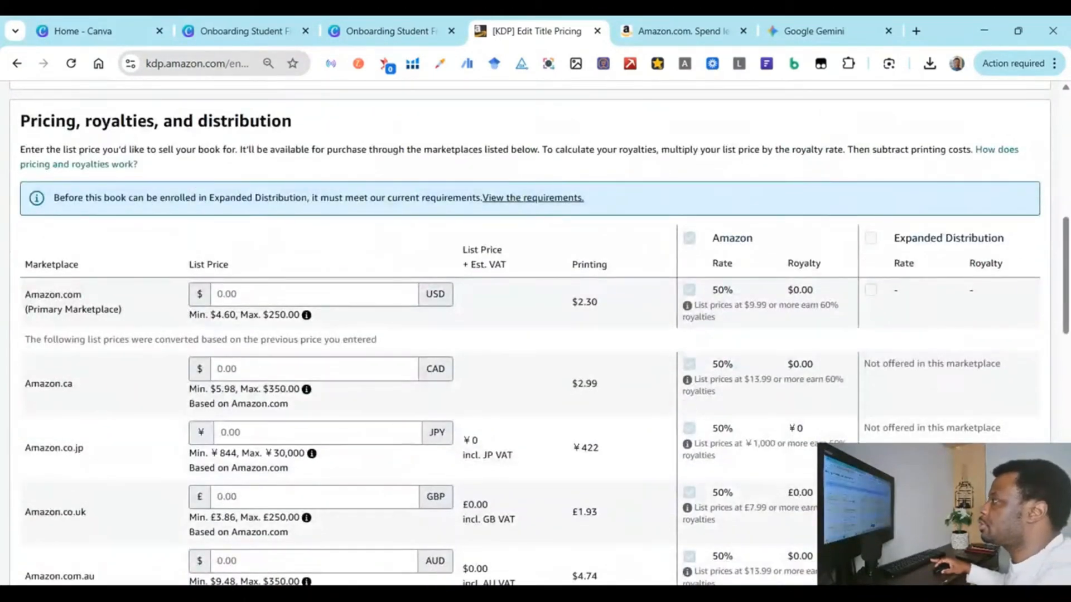
pyautogui.click(246, 294)
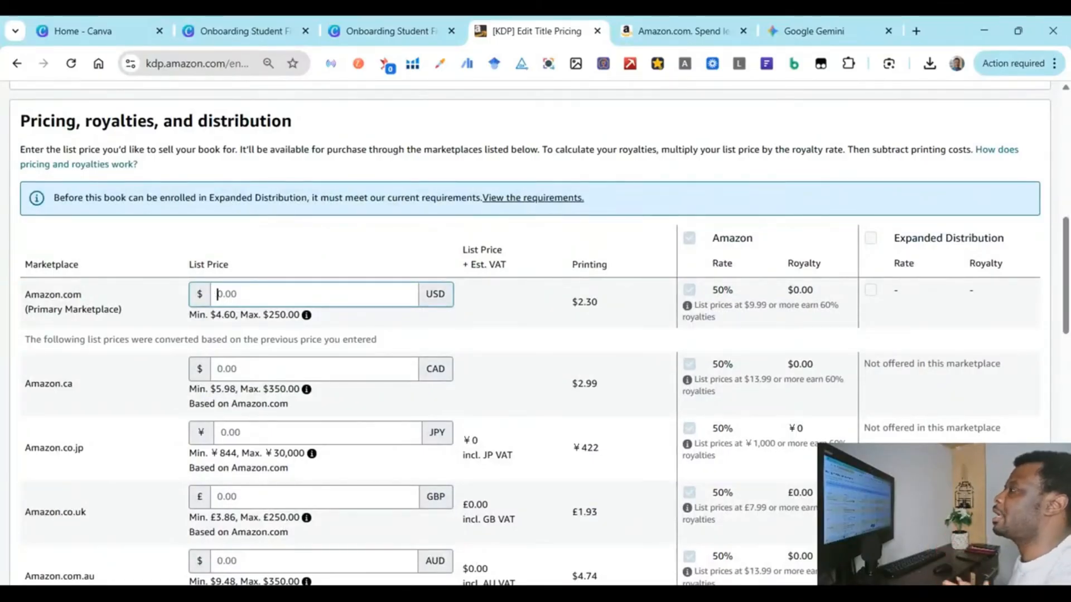
# Step: Set the Amazon.com list price to $9.99 USD, giving a 60% royalty of $3.69
pyautogui.write('9.99')
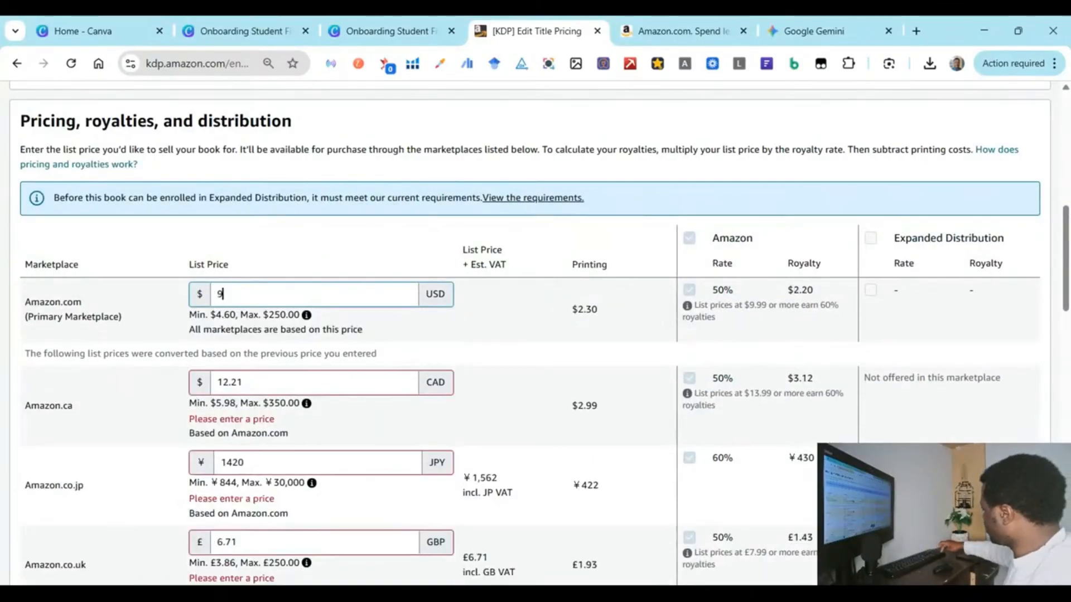
pyautogui.click(506, 357)
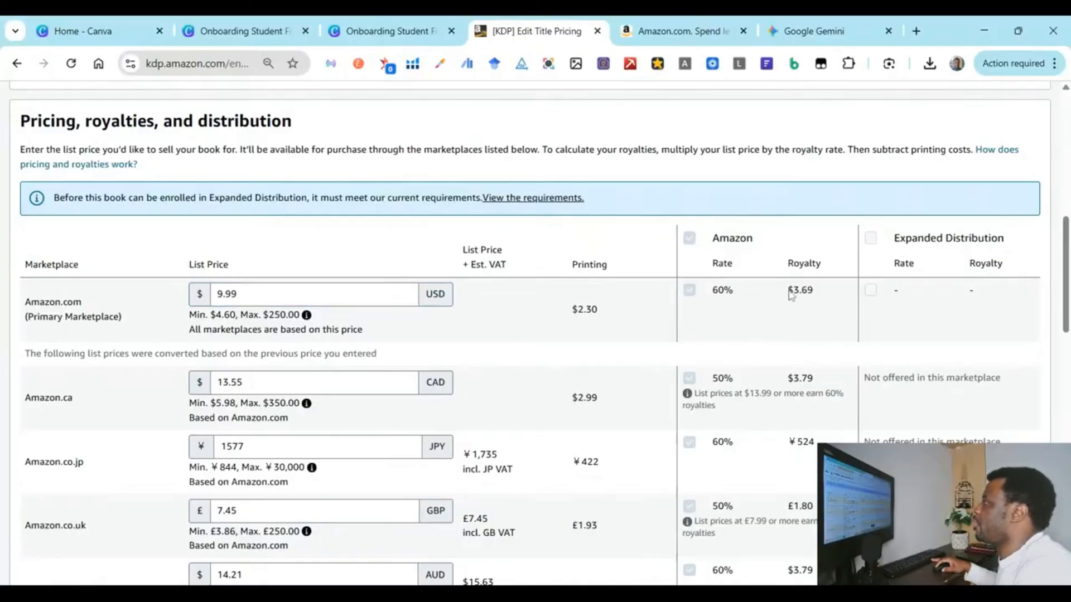
pyautogui.moveTo(787, 290); pyautogui.dragTo(817, 295)
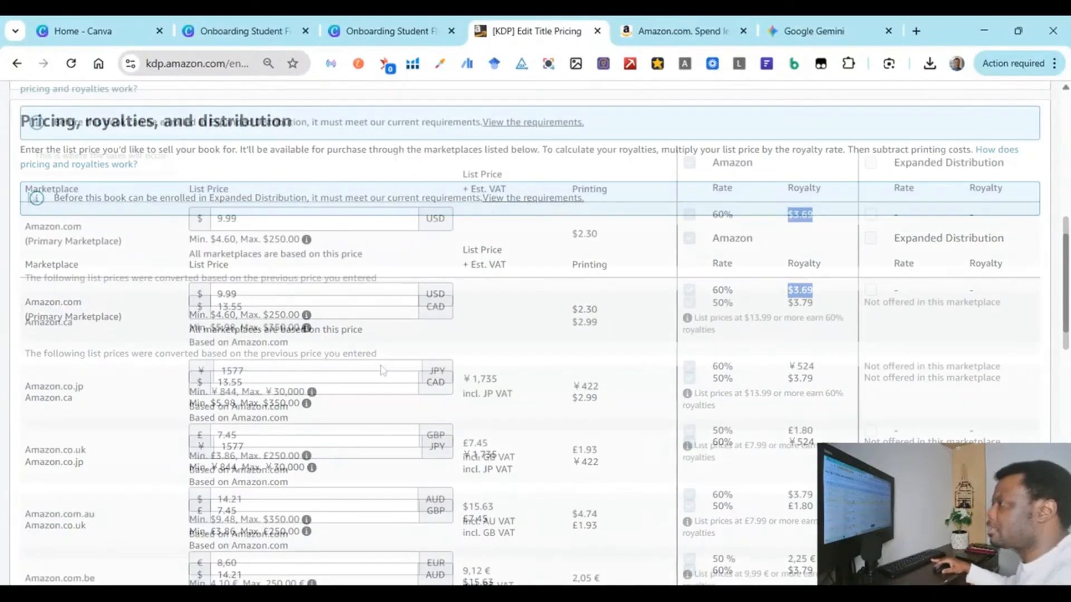
pyautogui.scroll(-1, 383, 366)
pyautogui.click(169, 322)
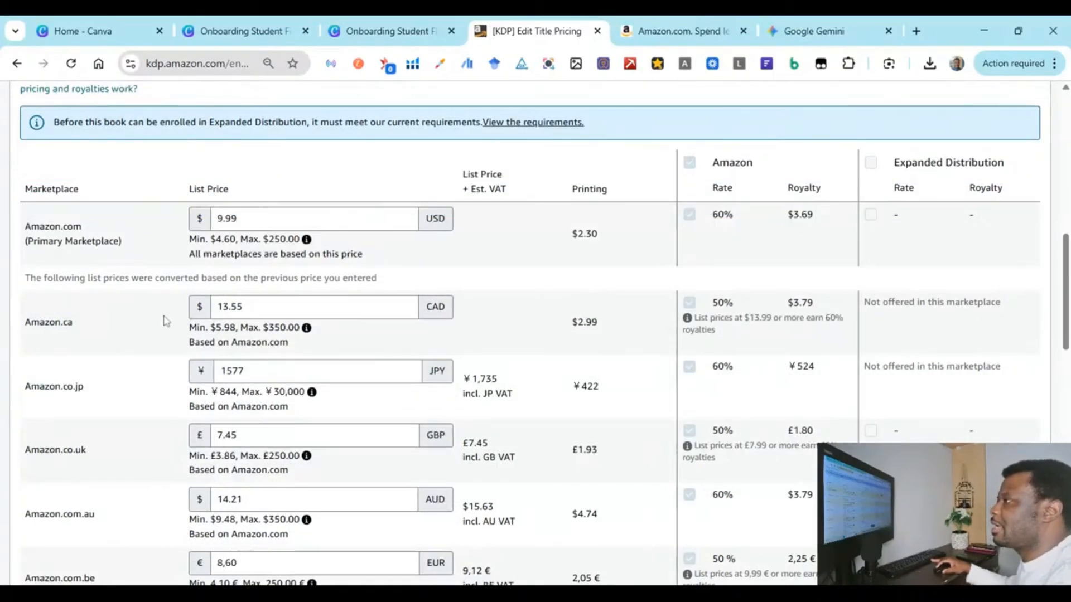
# Step: Review converted marketplace prices and the 72-hour availability note down to Terms & Conditions
pyautogui.scroll(-1, 191, 325)
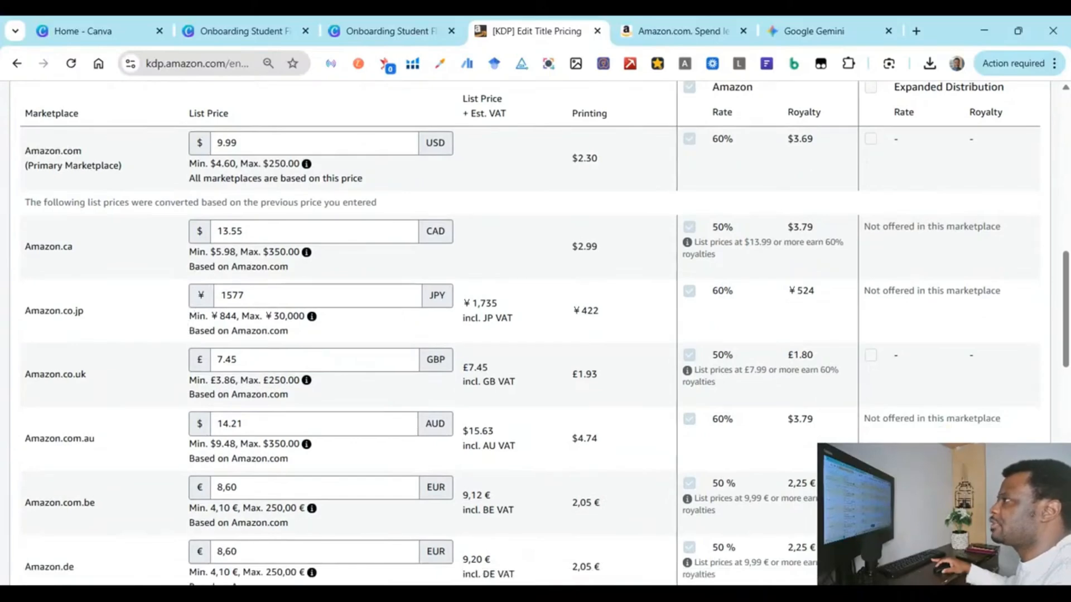
pyautogui.scroll(-7, 190, 326)
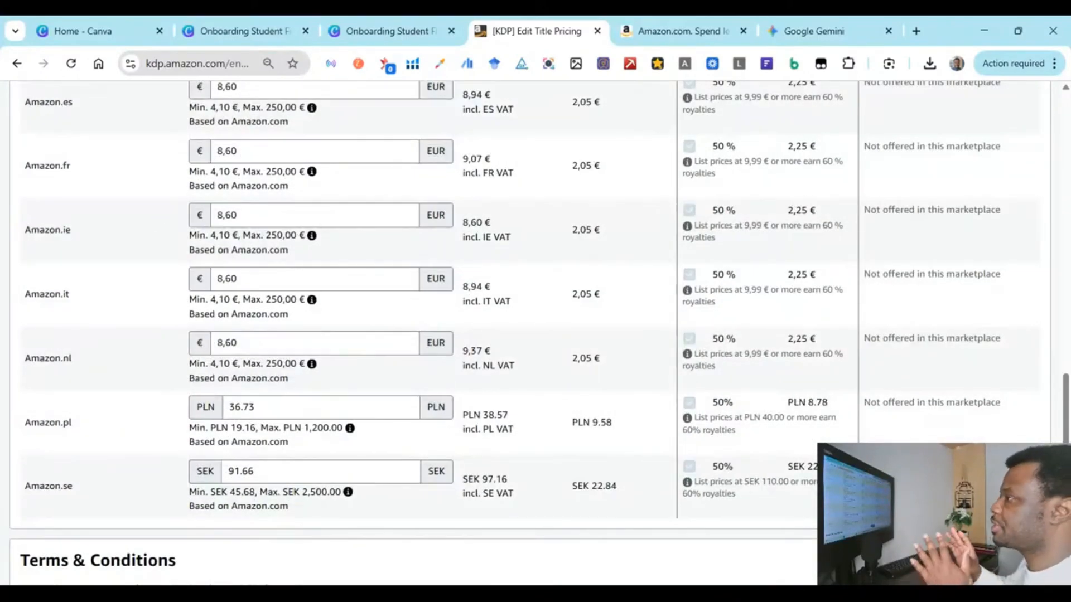
pyautogui.scroll(-4, 279, 173)
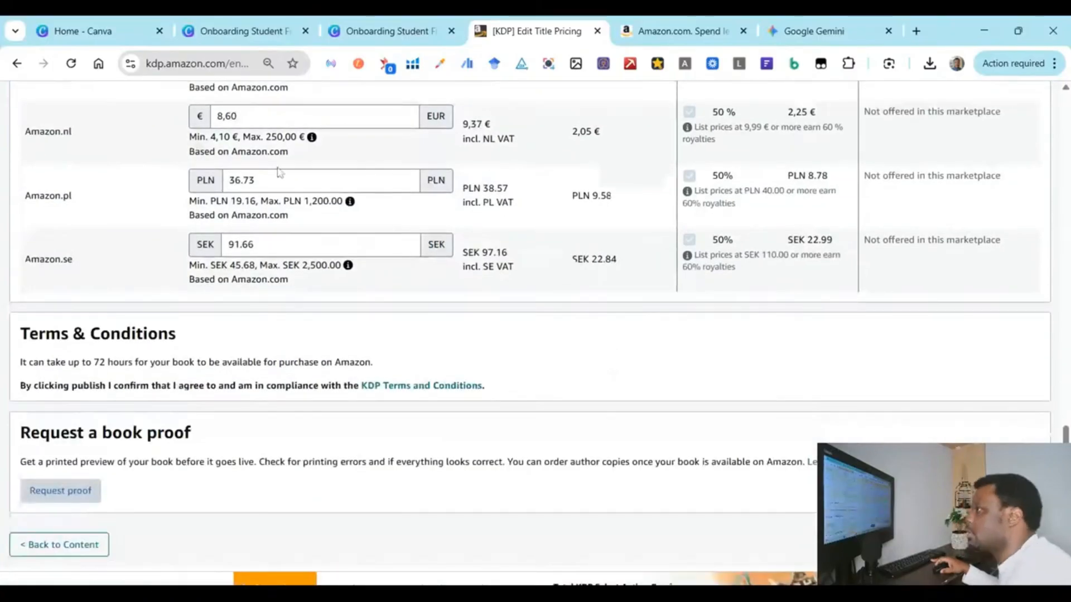
pyautogui.scroll(1, 280, 173)
pyautogui.scroll(-3, 974, 353)
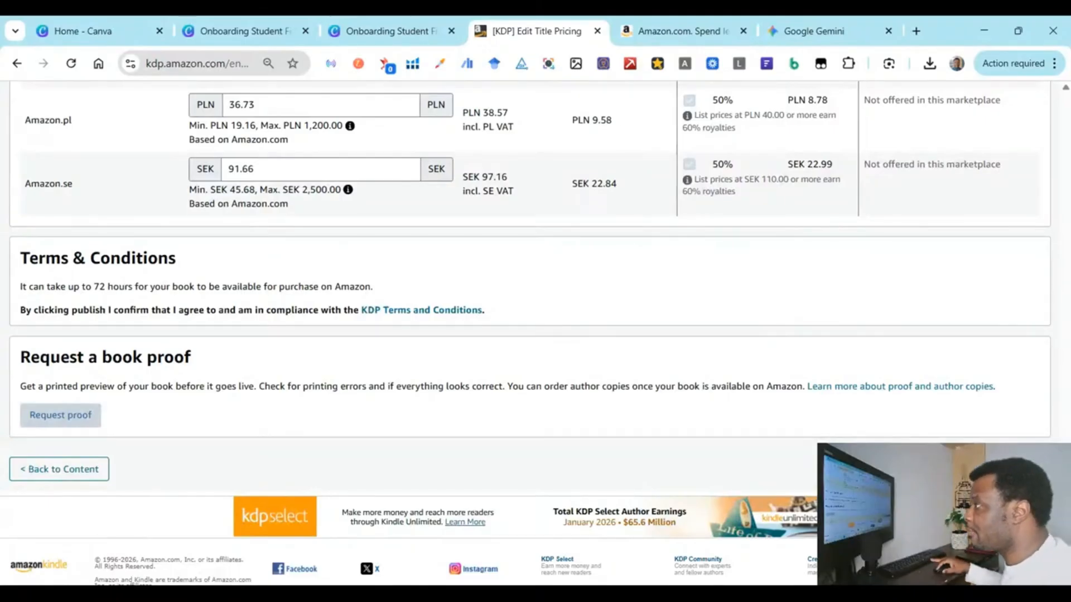
pyautogui.moveTo(83, 287); pyautogui.dragTo(191, 299)
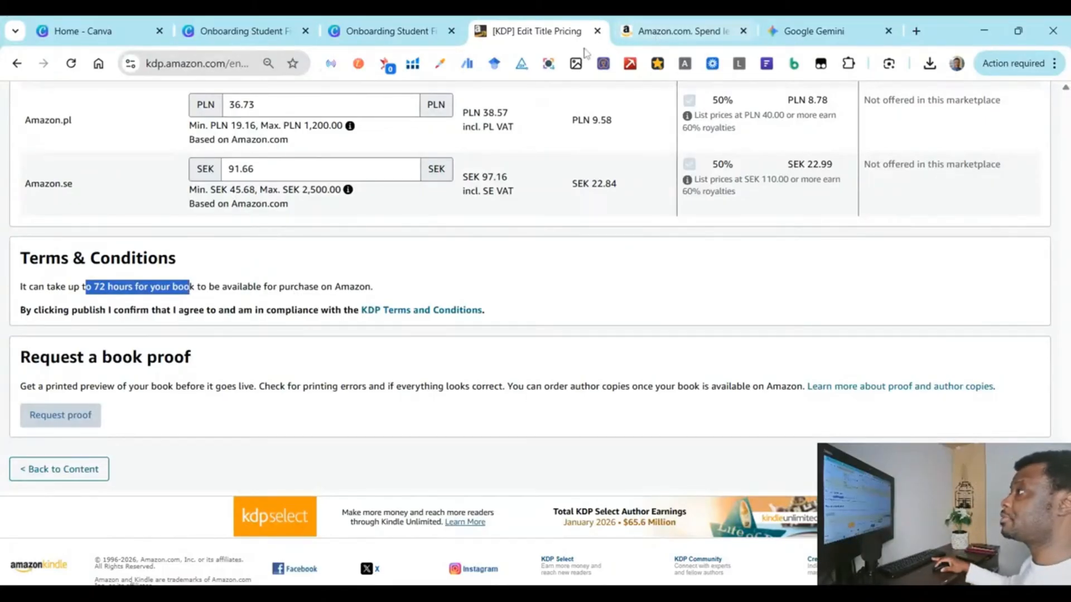
pyautogui.scroll(8, 485, 154)
pyautogui.scroll(18, 483, 178)
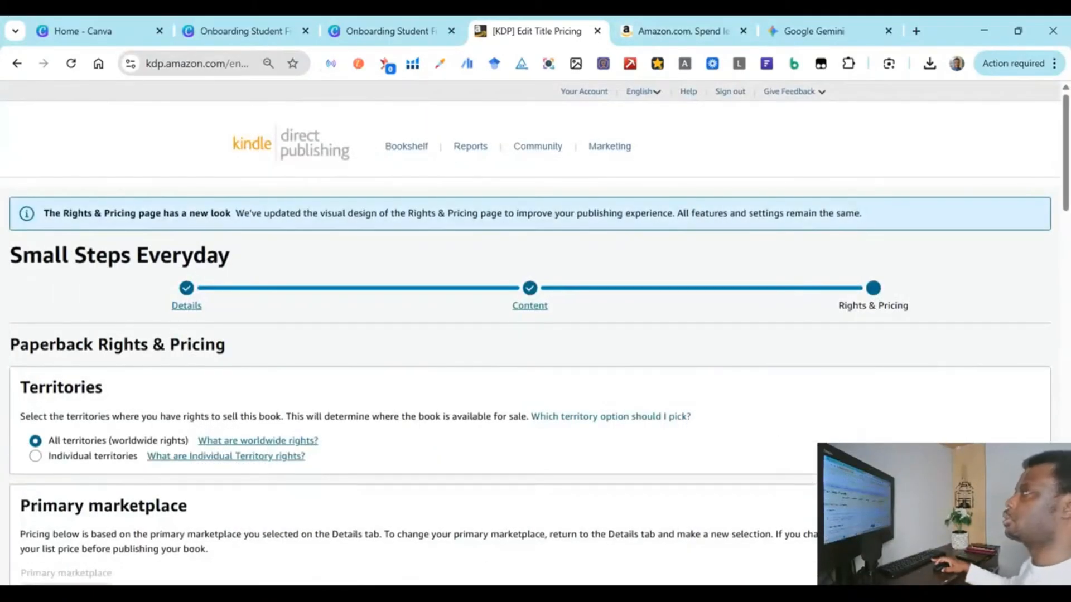
pyautogui.scroll(-6, 482, 183)
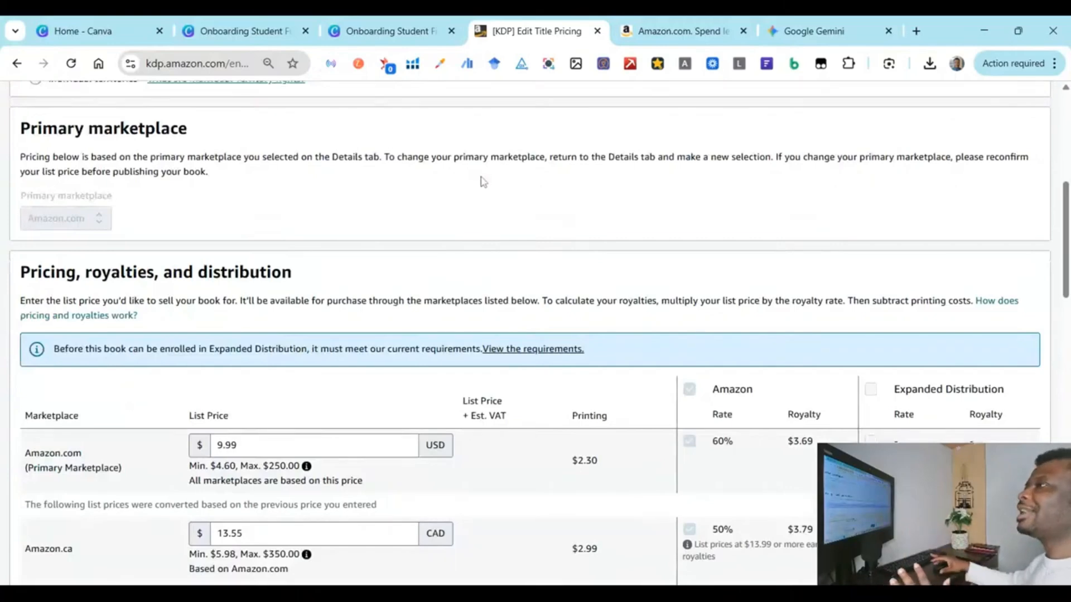
pyautogui.scroll(-4, 545, 154)
pyautogui.scroll(-3, 545, 155)
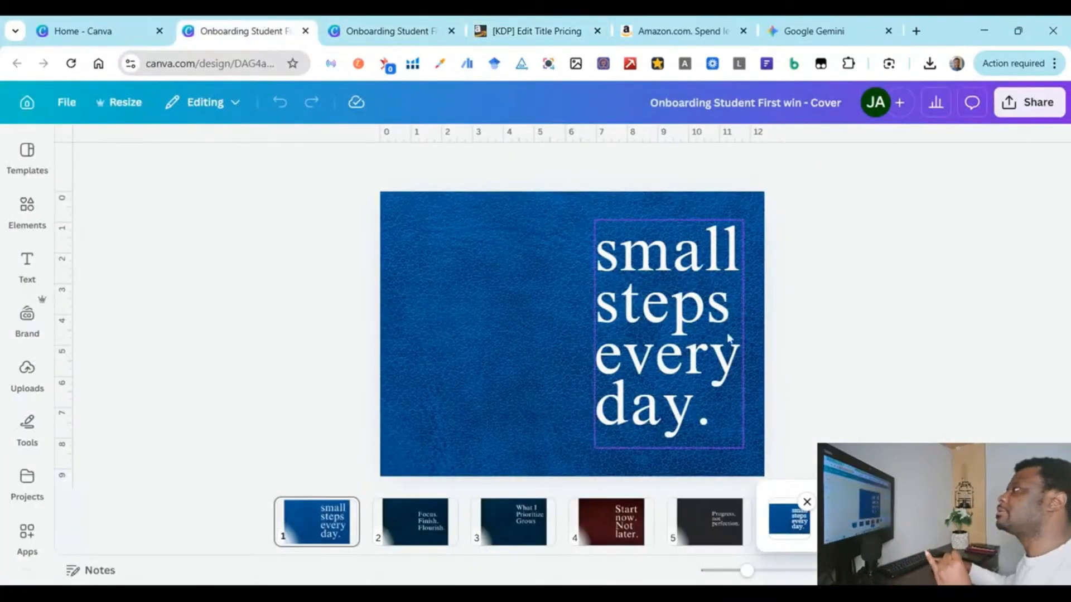
# Step: View the Daily Planner interior pages in Canva, then go back to the KDP Edit Title Pricing tab
pyautogui.click(385, 31)
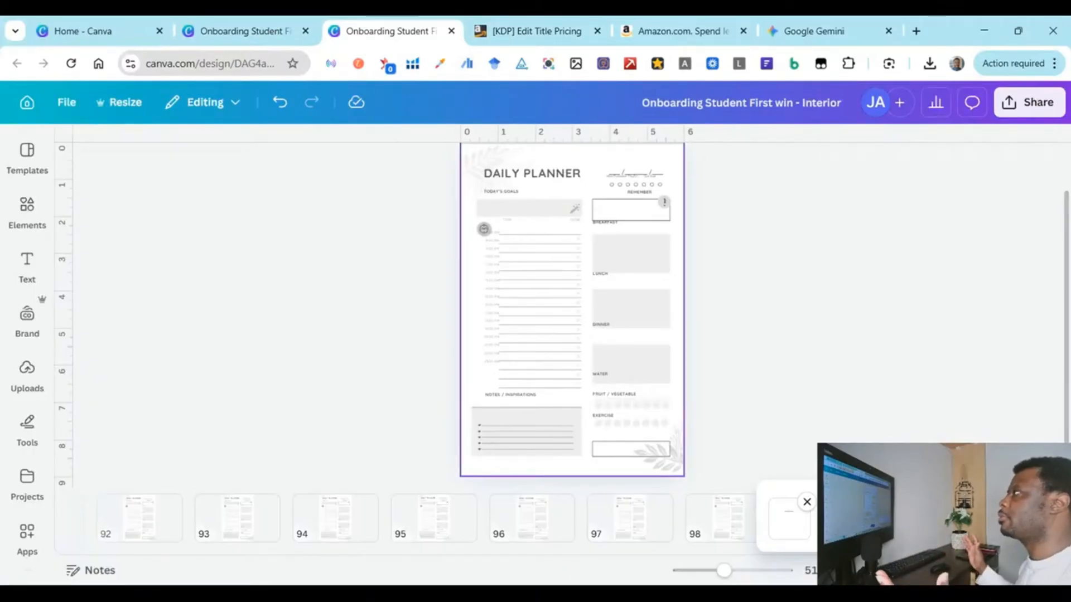
pyautogui.click(567, 20)
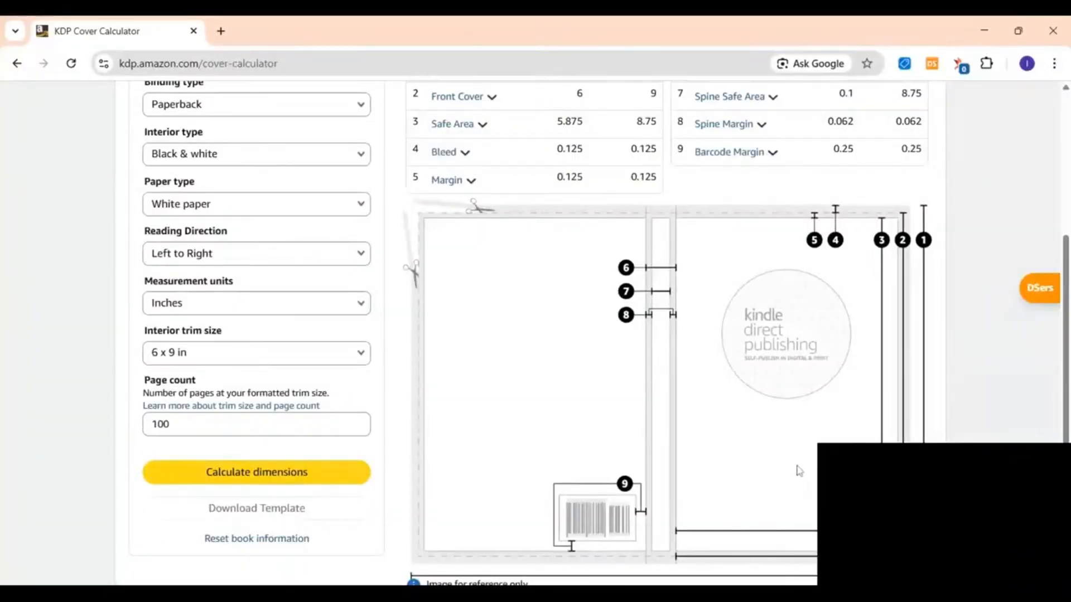
# Step: Open KDP Reports in a new tab and set the Royalties Estimator to Lifetime: $424,981.11 across 1079 books
pyautogui.click(221, 31)
pyautogui.write('kd')
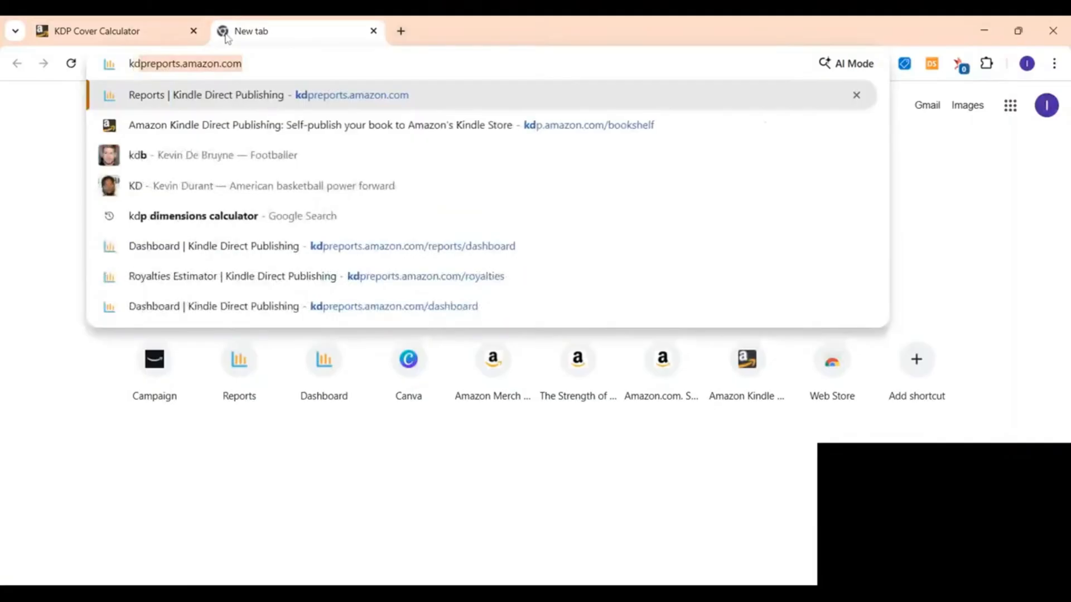
pyautogui.press('Return')
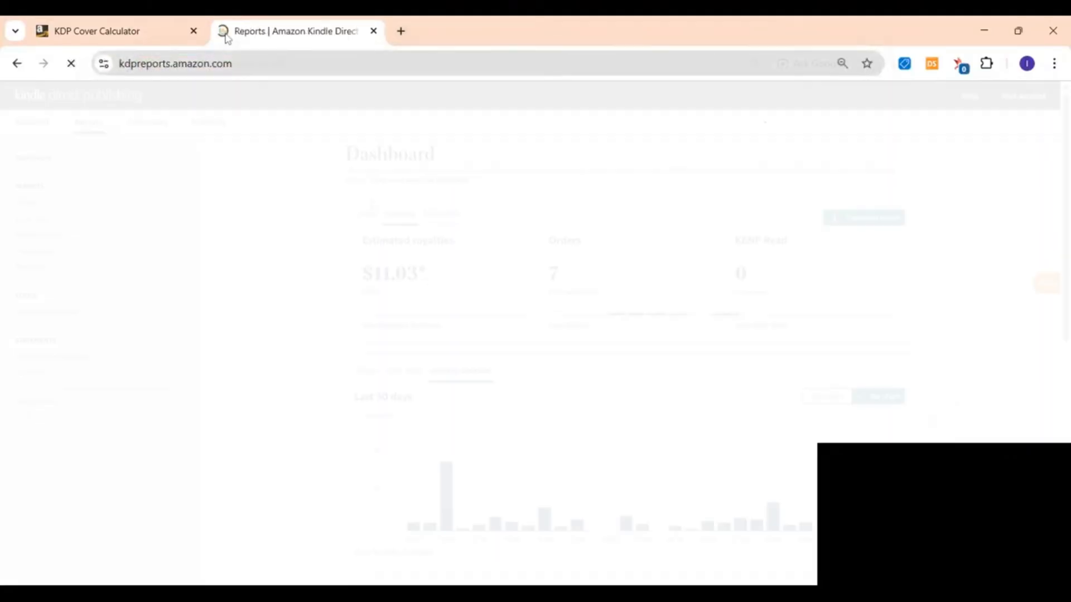
pyautogui.click(433, 216)
pyautogui.scroll(-8, 589, 331)
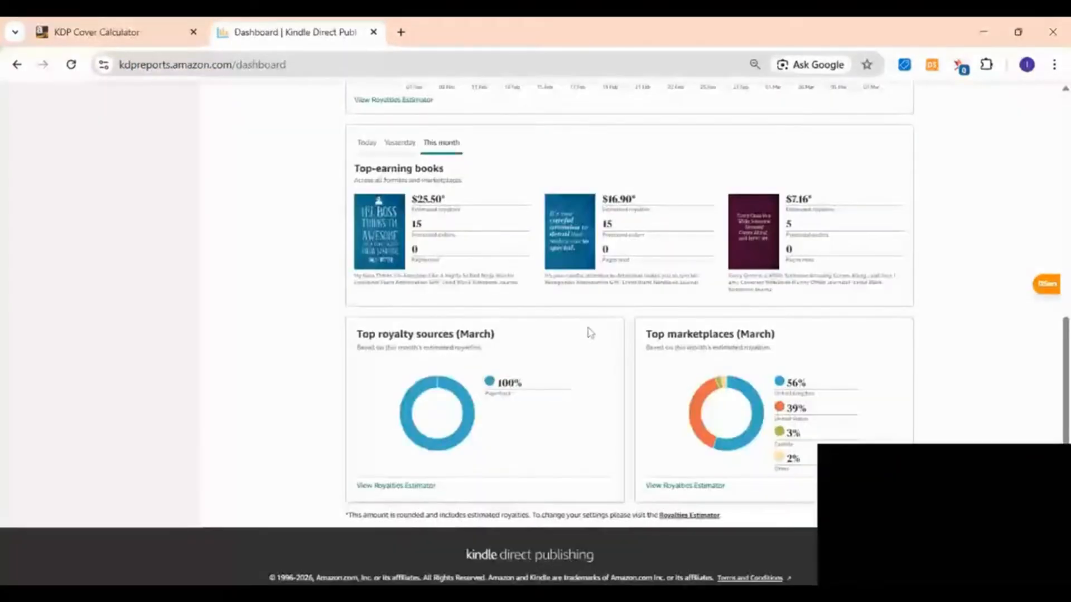
pyautogui.scroll(5, 590, 332)
pyautogui.click(385, 385)
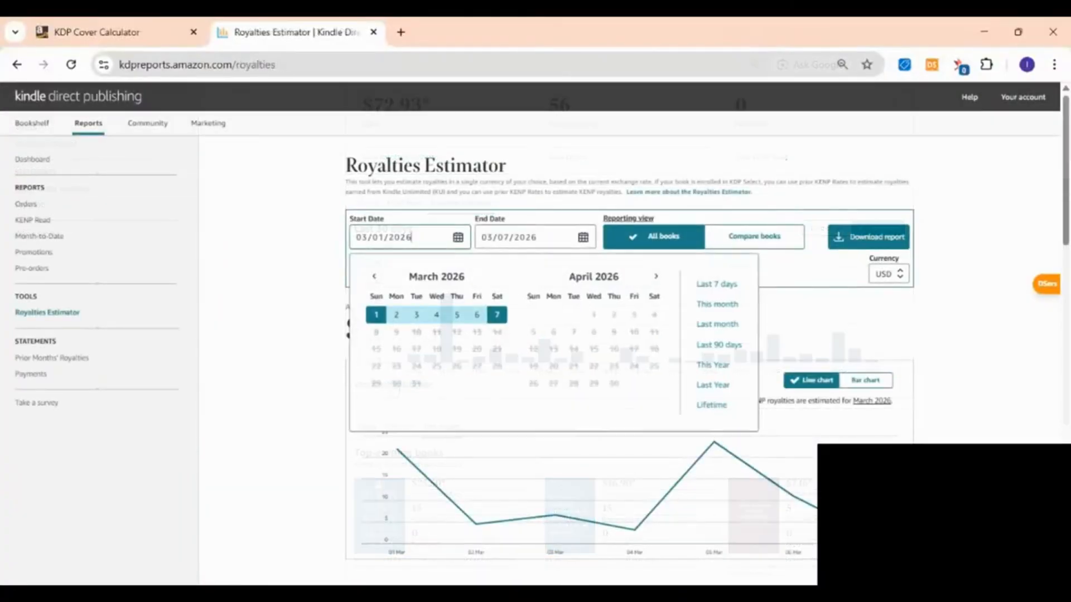
pyautogui.click(715, 407)
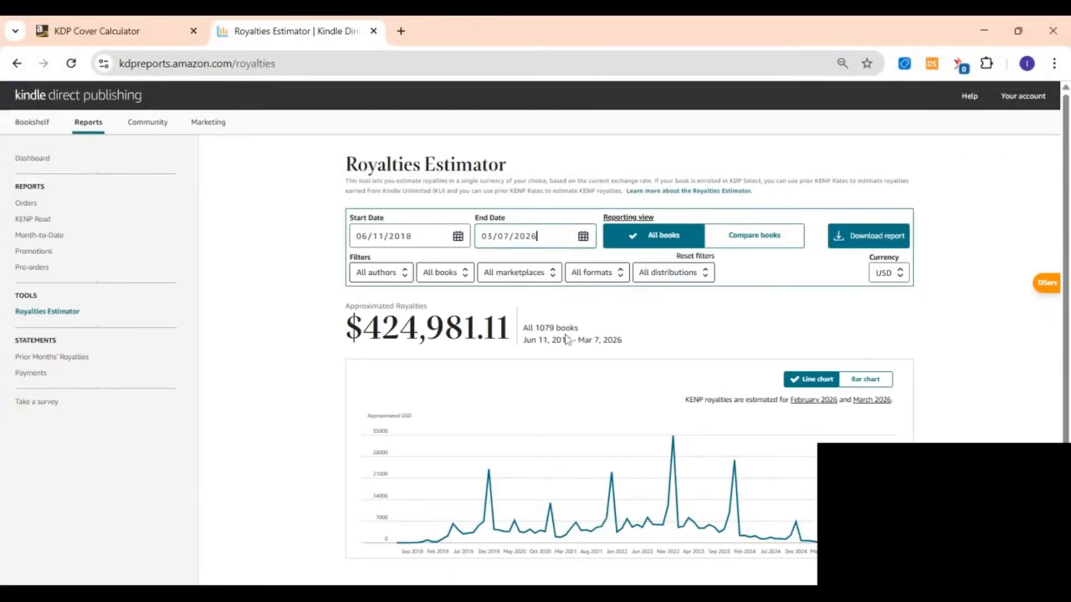
# Step: Expand the top Chaos Coordinator notebook ($45,336.34) in the book royalties table to show royalties by country
pyautogui.scroll(-1, 567, 339)
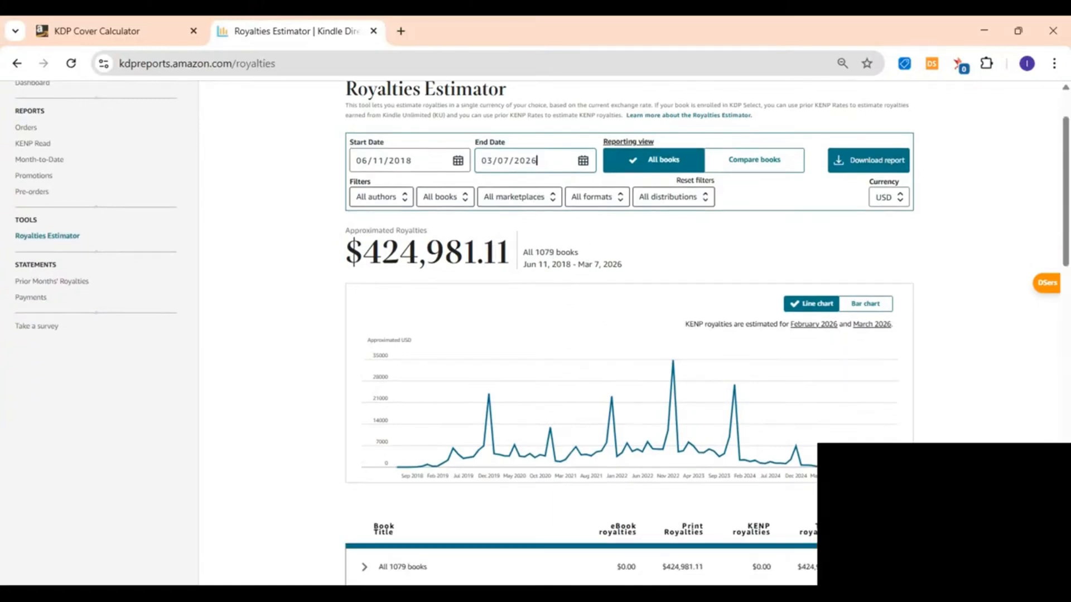
pyautogui.moveTo(535, 252); pyautogui.dragTo(574, 252)
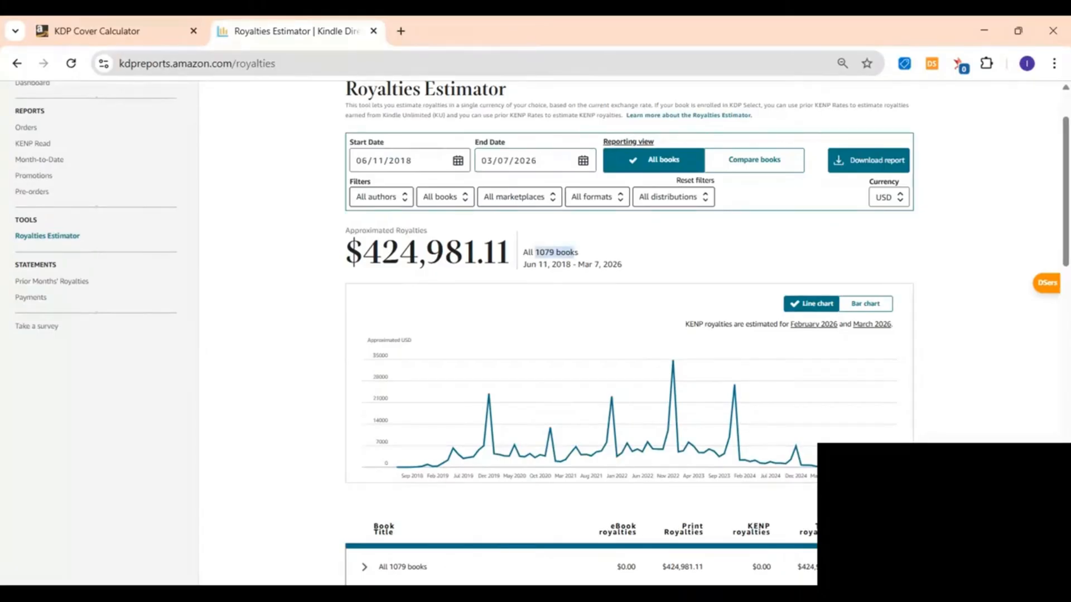
pyautogui.scroll(-5, 494, 315)
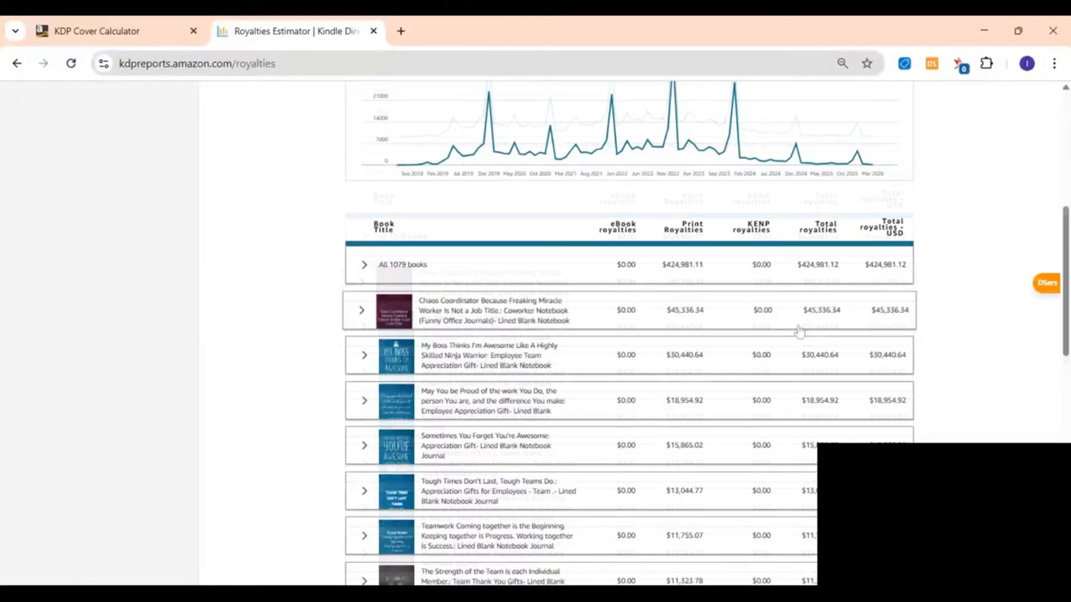
pyautogui.scroll(-1, 800, 332)
pyautogui.scroll(-2, 802, 332)
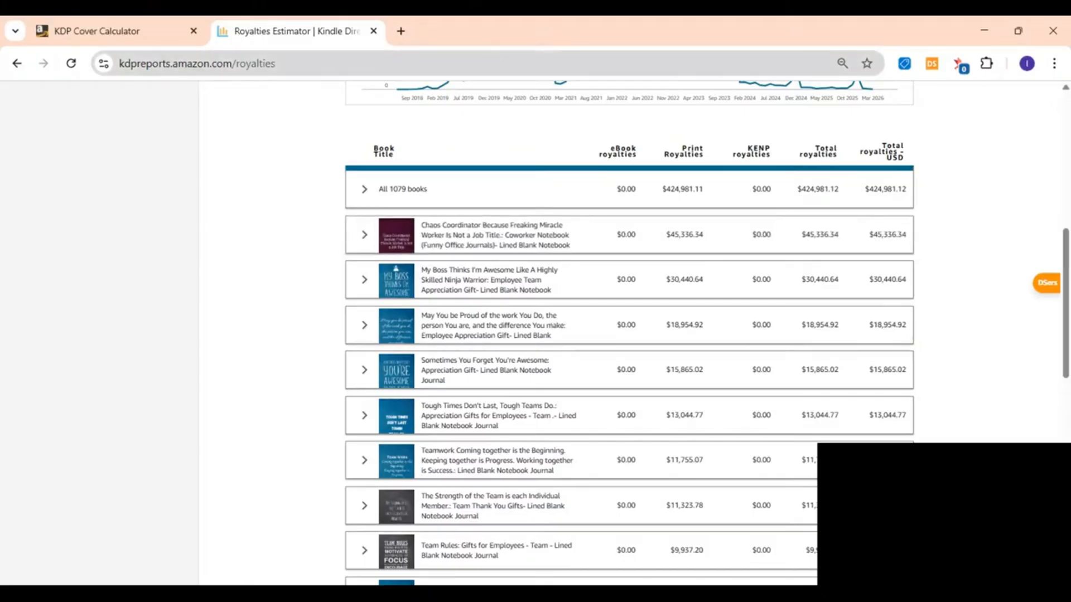
pyautogui.click(370, 242)
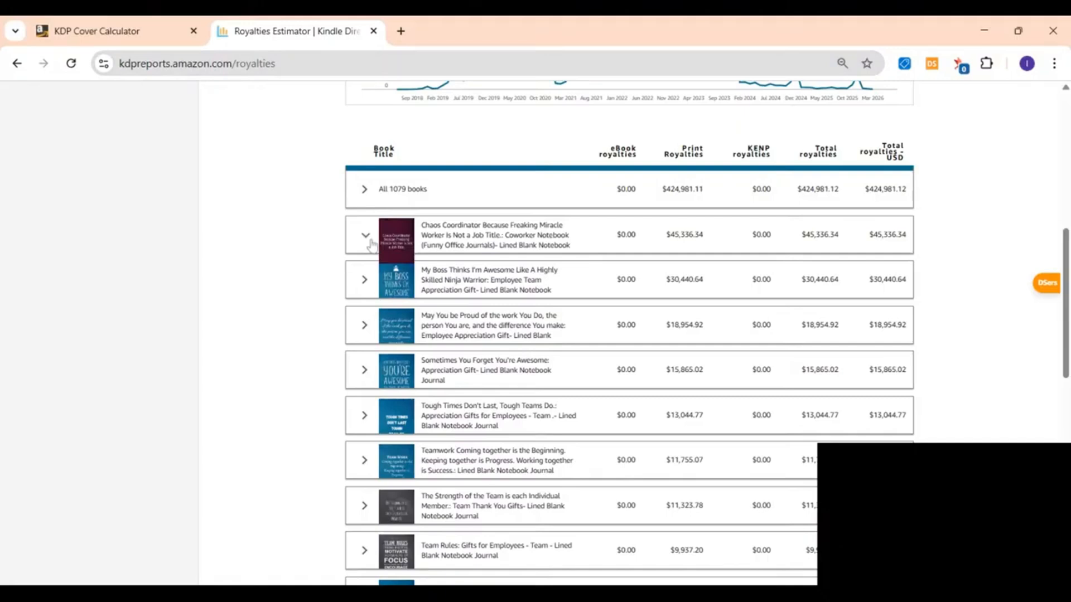